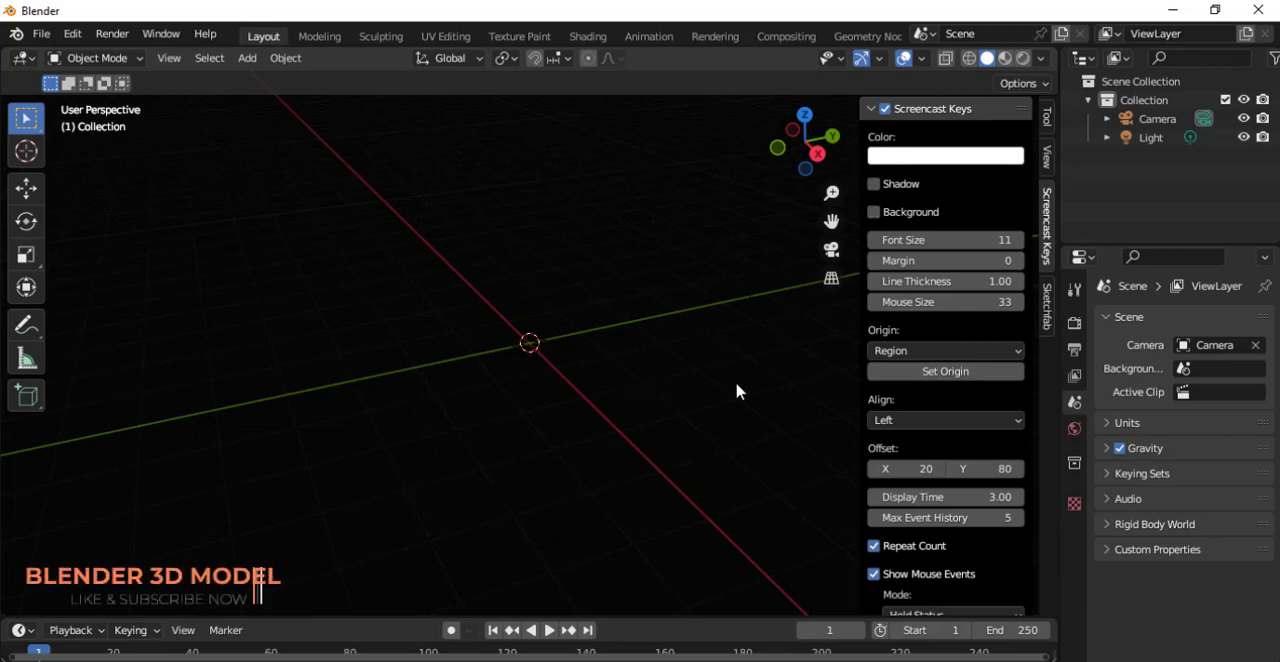
# Collapse the Screencast Keys settings and hide the viewport sidebar.
pyautogui.click(950, 109)
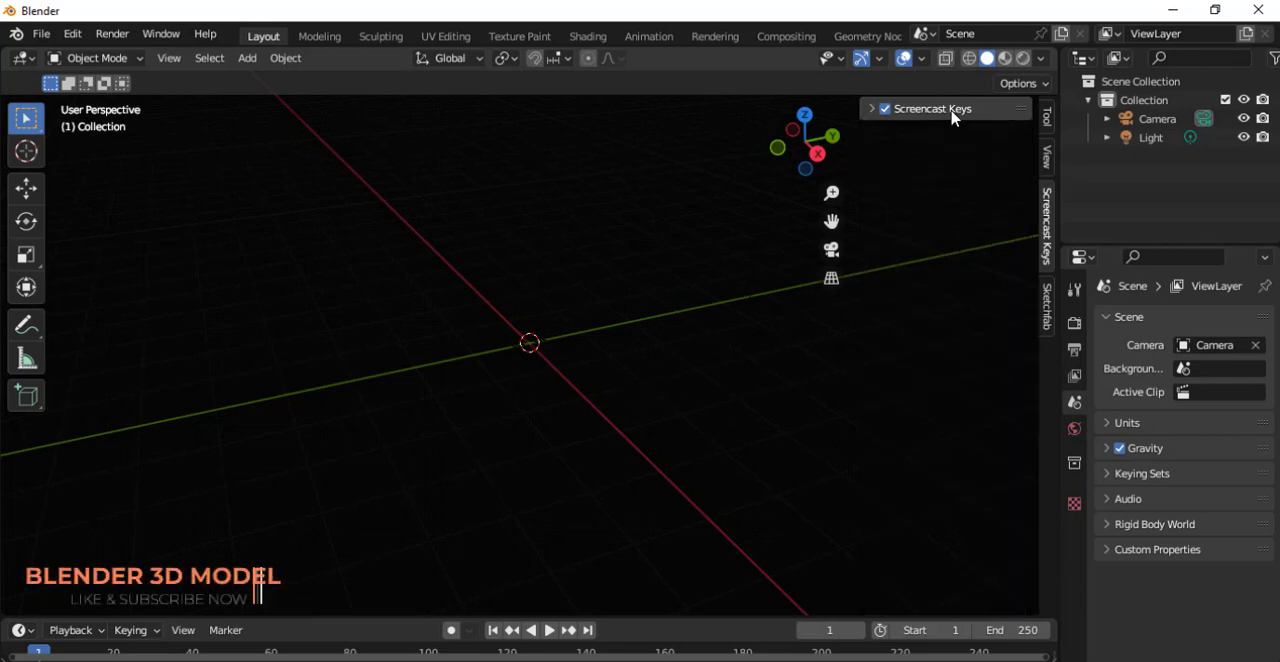
pyautogui.click(952, 114)
pyautogui.click(952, 114)
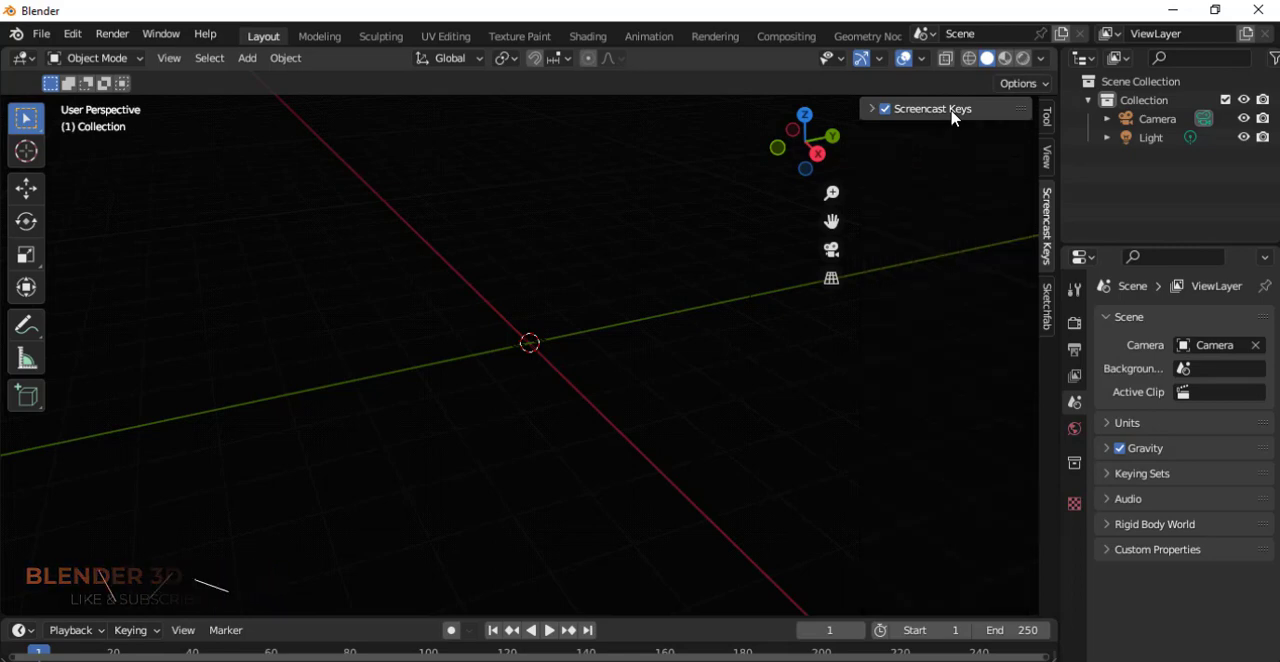
pyautogui.press('n')
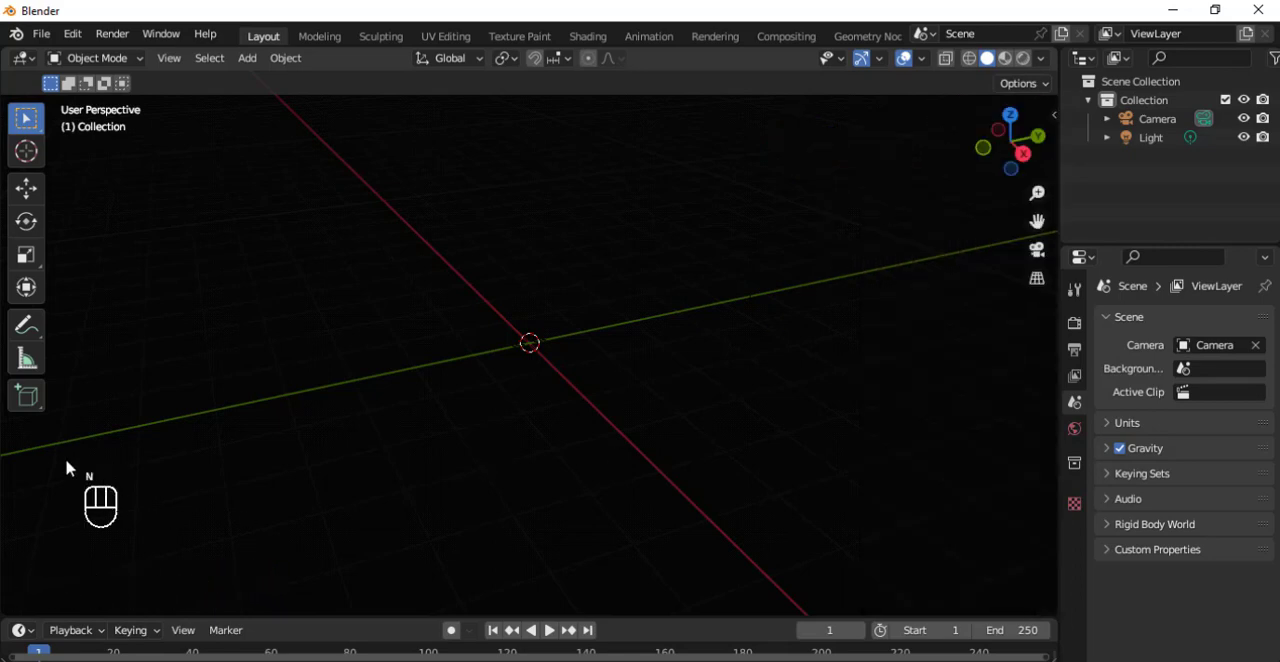
# Add a cube mesh at the world origin.
pyautogui.moveTo(487, 291); pyautogui.dragTo(578, 424)
pyautogui.hotkey('shift', 'a')
pyautogui.moveTo(205, 304)
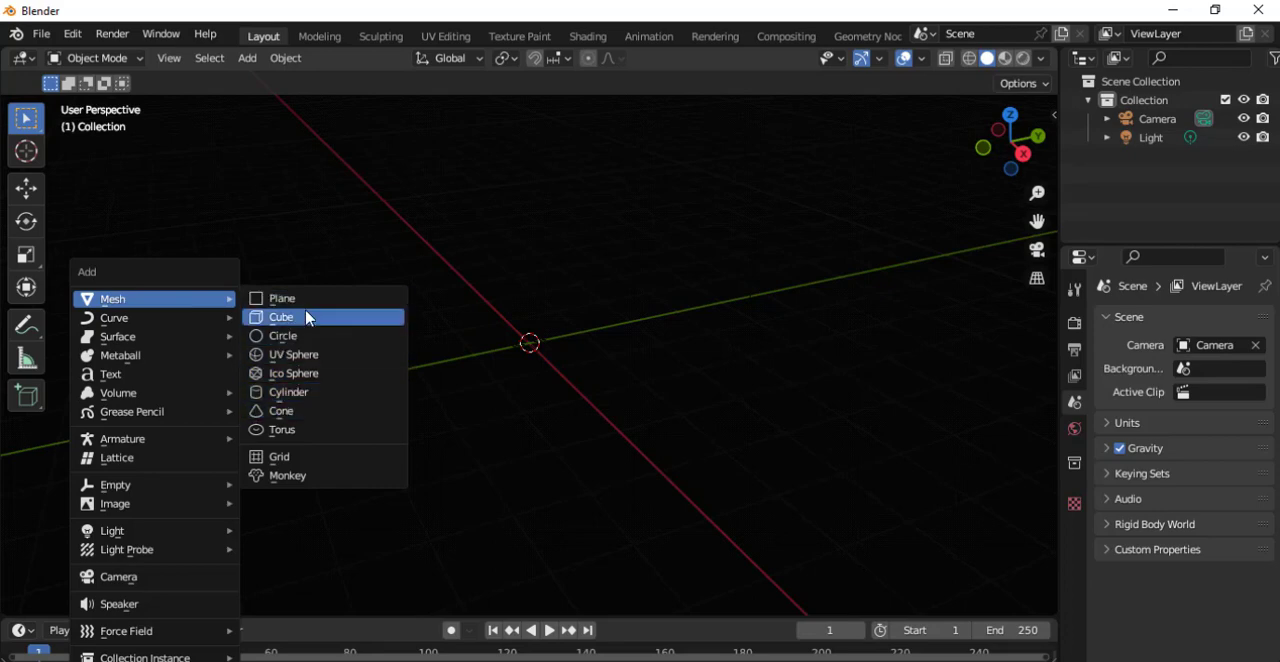
pyautogui.click(335, 318)
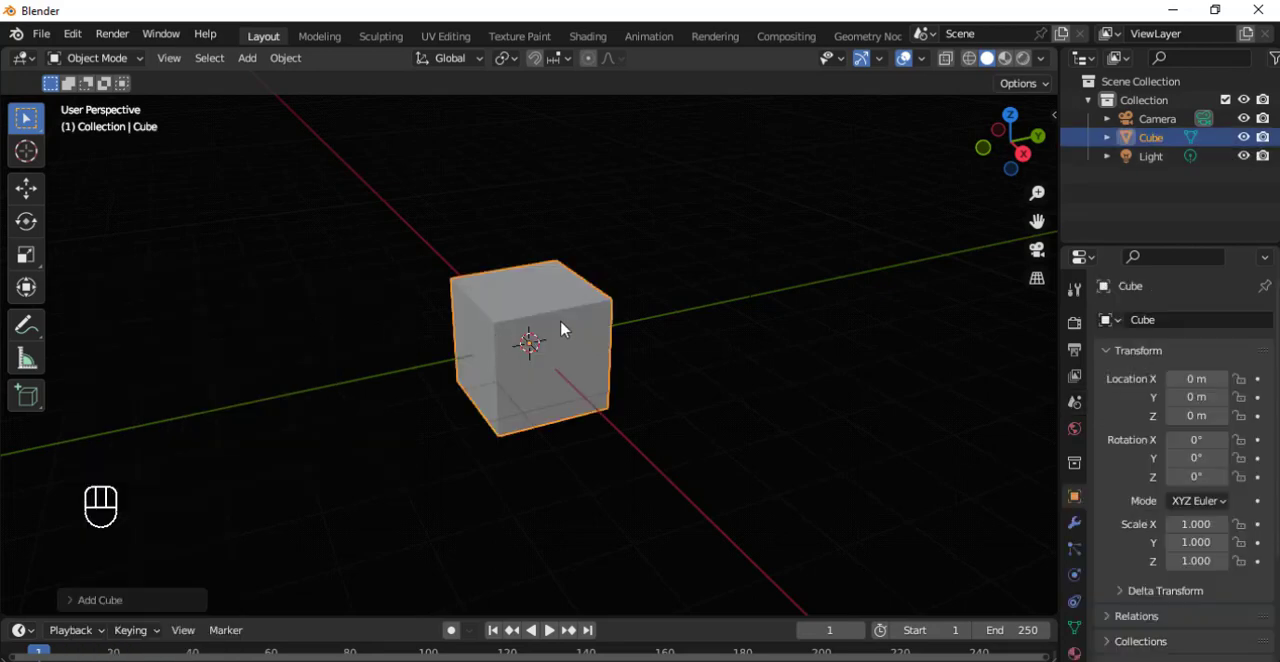
# Scale the cube down uniformly to about 0.198.
pyautogui.moveTo(561, 329); pyautogui.dragTo(487, 397, button='middle')
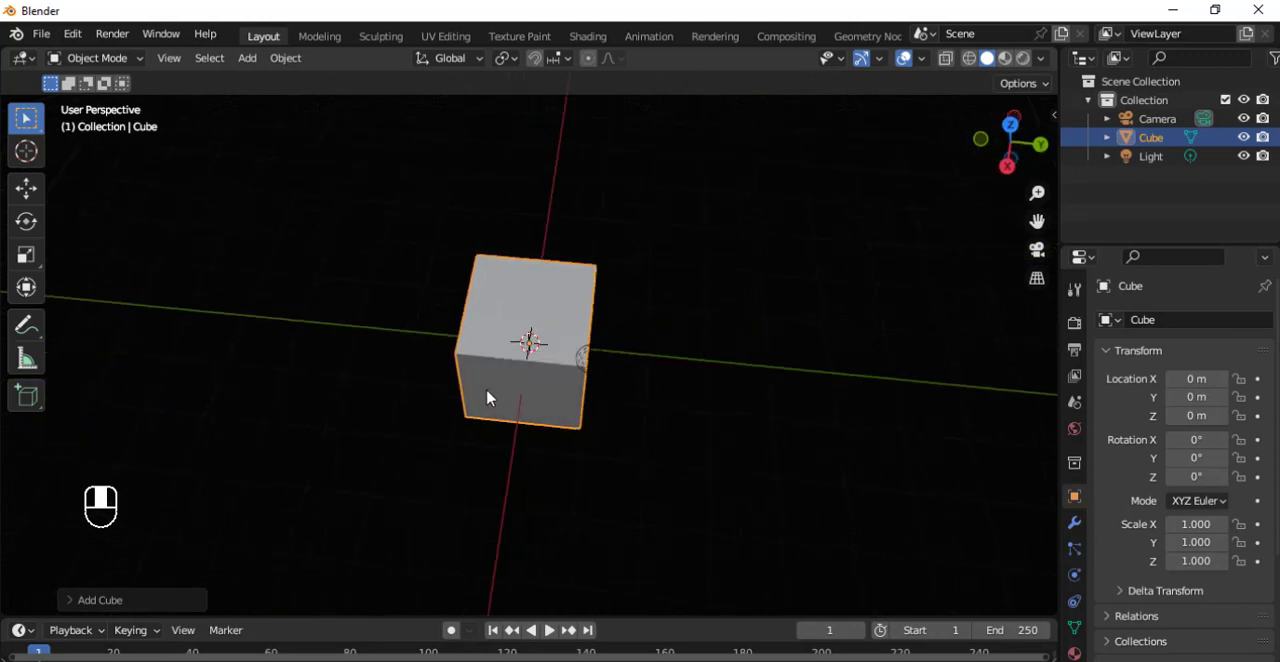
pyautogui.press('s')
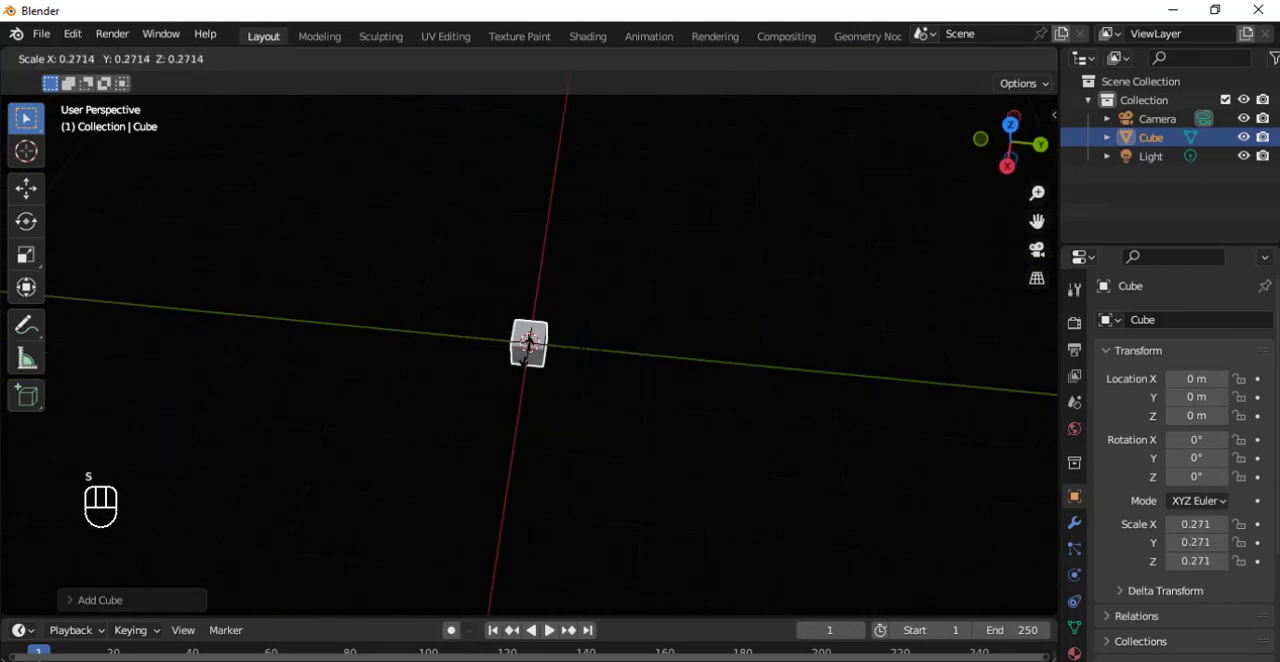
pyautogui.click(530, 345)
# Flatten the cube along the global X axis by a factor of about 0.36.
pyautogui.scroll(8, 533, 313)
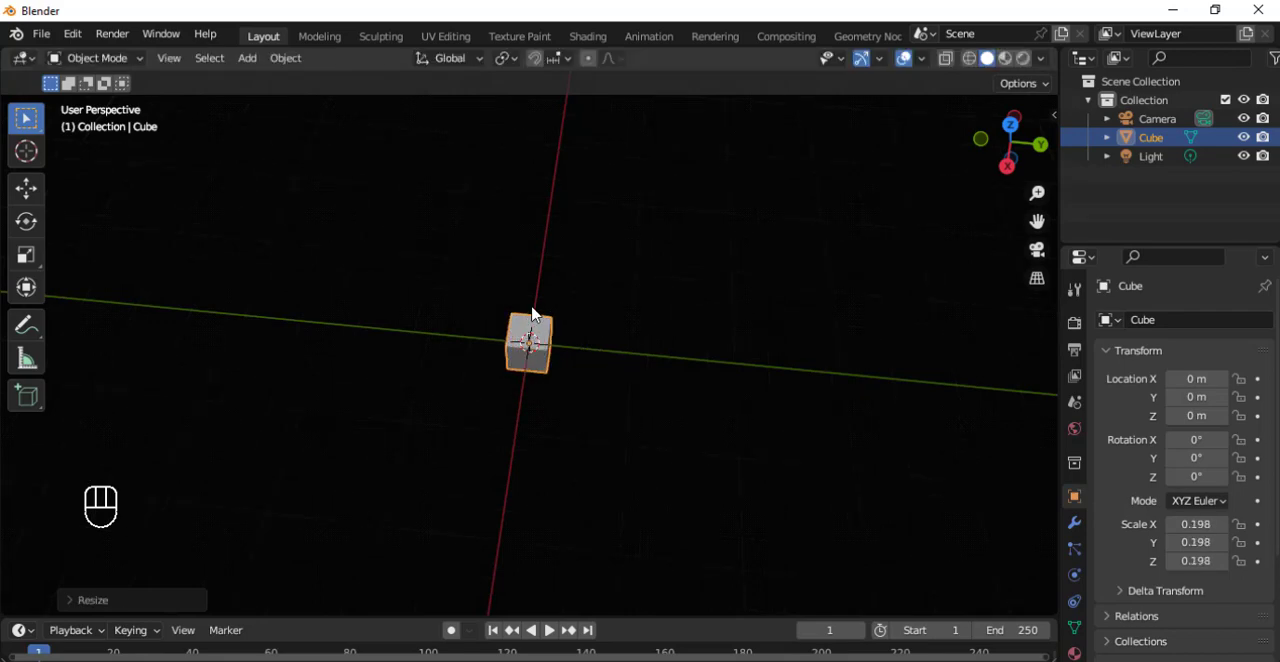
pyautogui.moveTo(533, 313); pyautogui.dragTo(740, 428, button='middle')
pyautogui.press('s')
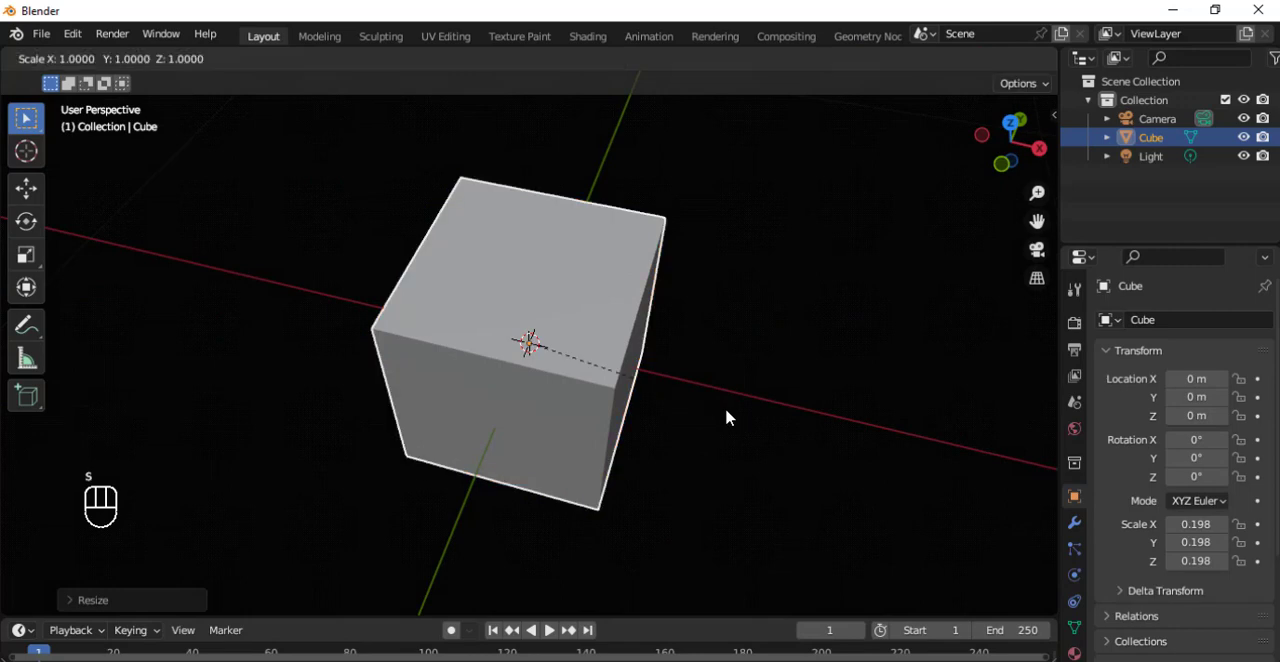
pyautogui.press('x')
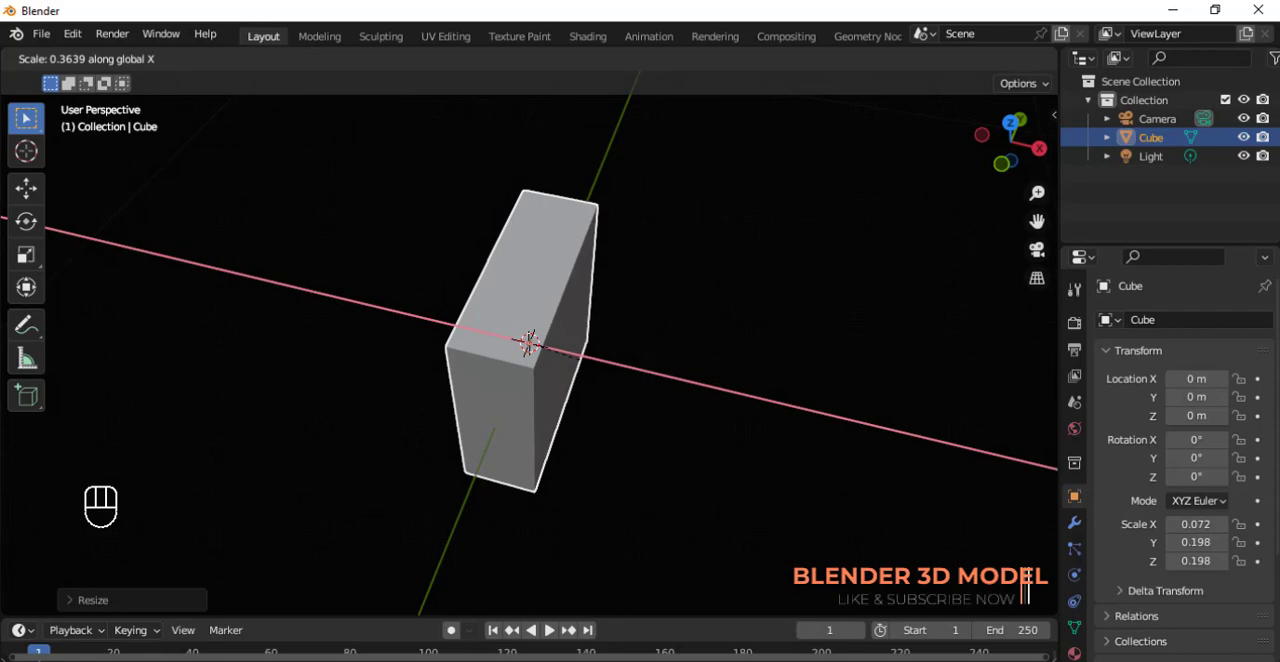
pyautogui.press('Return')
# Enter Edit Mode on the flattened block and select its top face in face select mode.
pyautogui.moveTo(629, 429); pyautogui.dragTo(500, 291, button='middle')
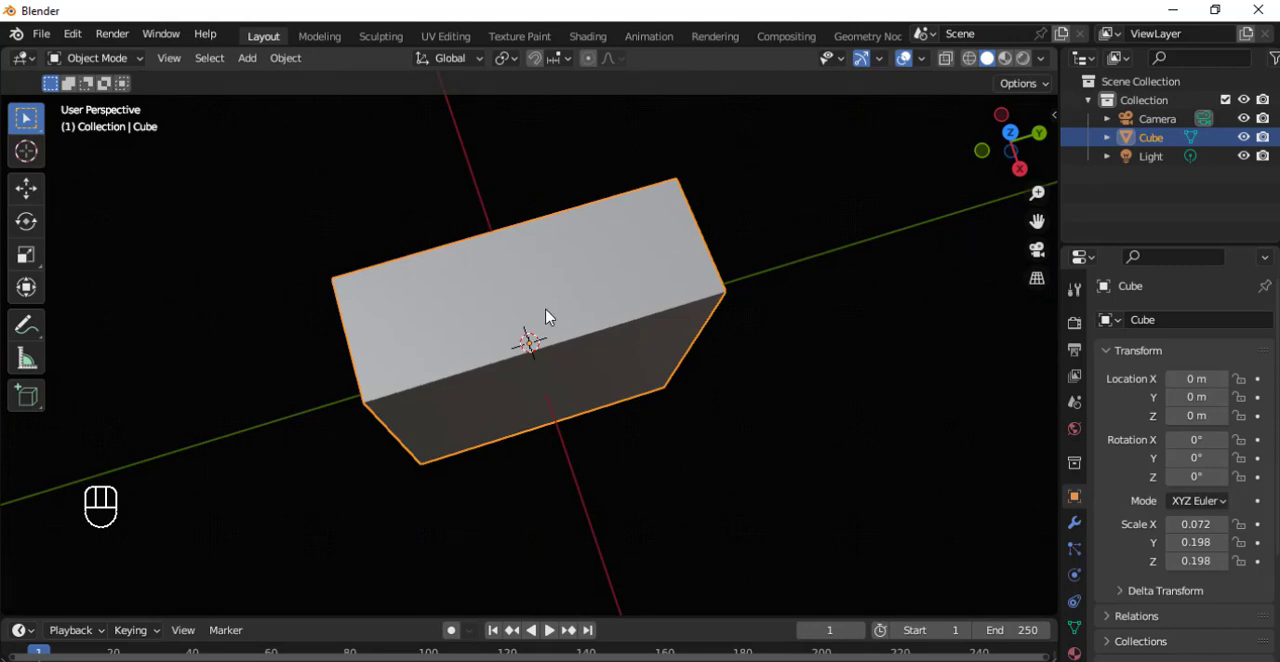
pyautogui.press('Tab')
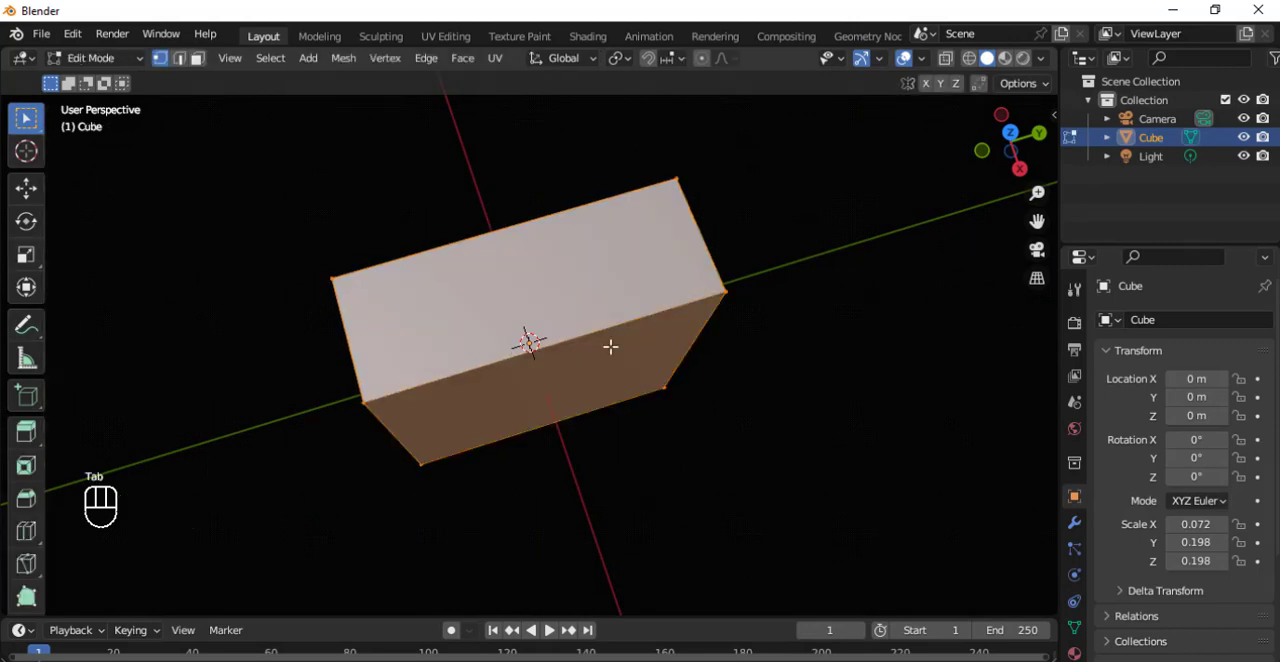
pyautogui.moveTo(610, 346); pyautogui.dragTo(564, 346, button='middle')
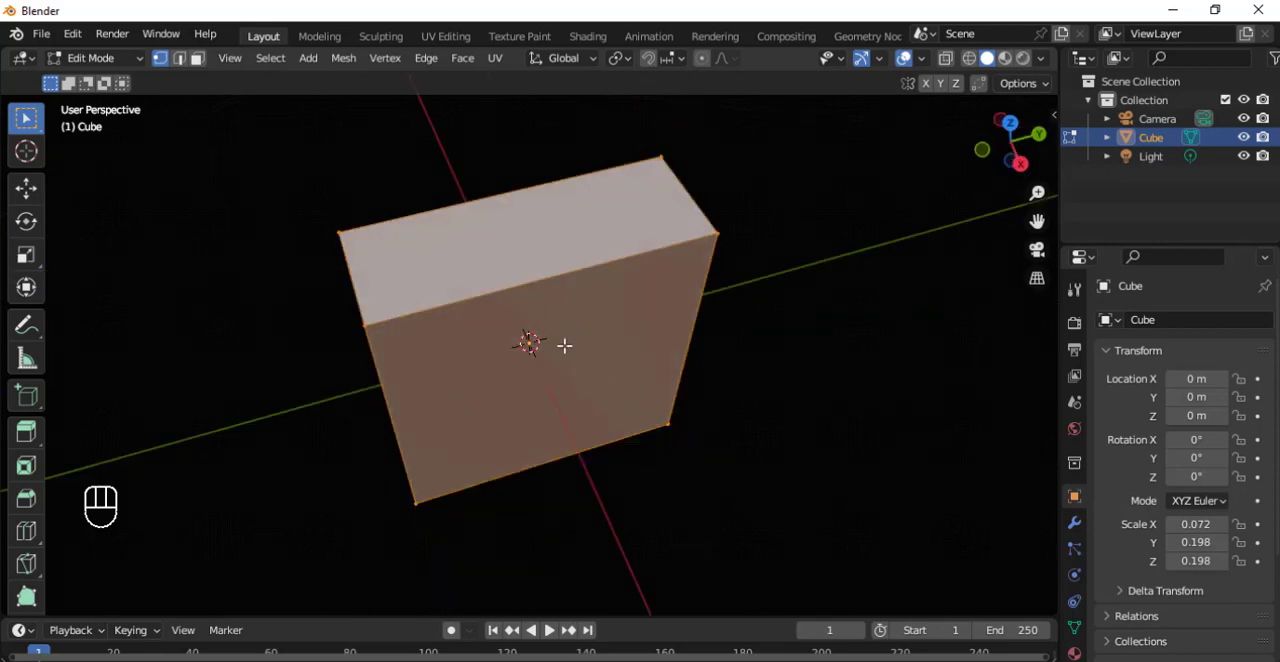
pyautogui.moveTo(545, 433); pyautogui.dragTo(717, 499, button='middle')
pyautogui.scroll(-3, 717, 499)
pyautogui.moveTo(560, 340); pyautogui.dragTo(512, 305, button='middle')
pyautogui.click(460, 262)
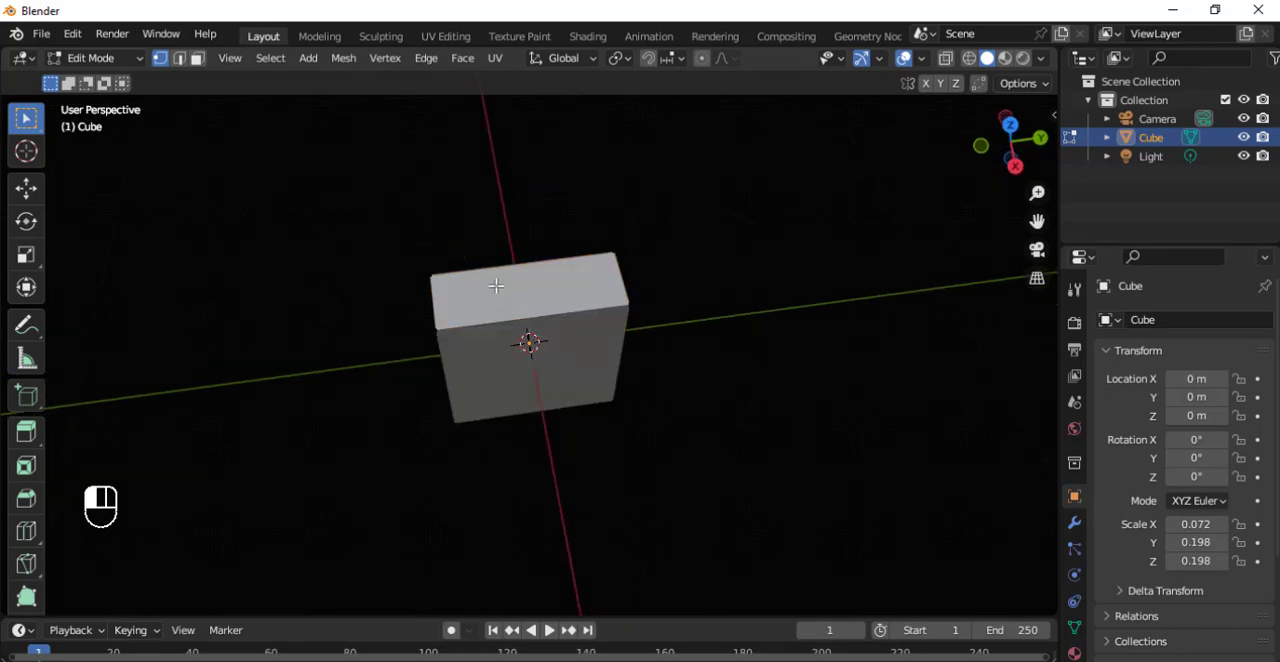
pyautogui.click(197, 58)
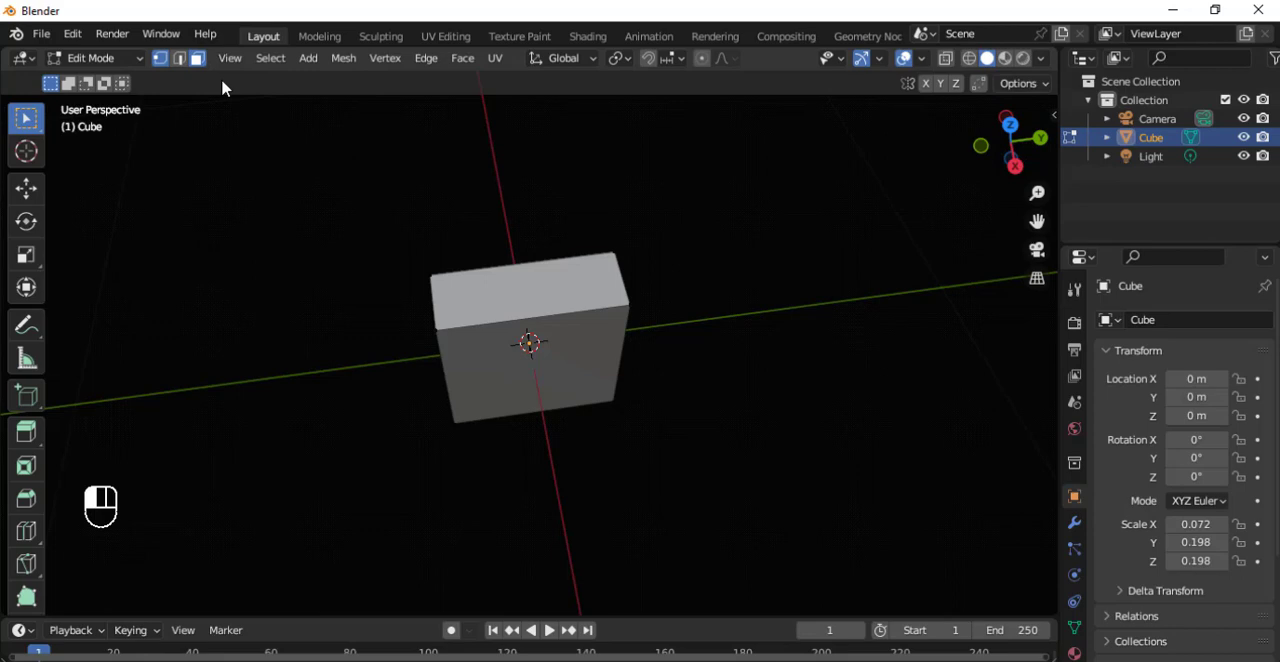
pyautogui.click(518, 295)
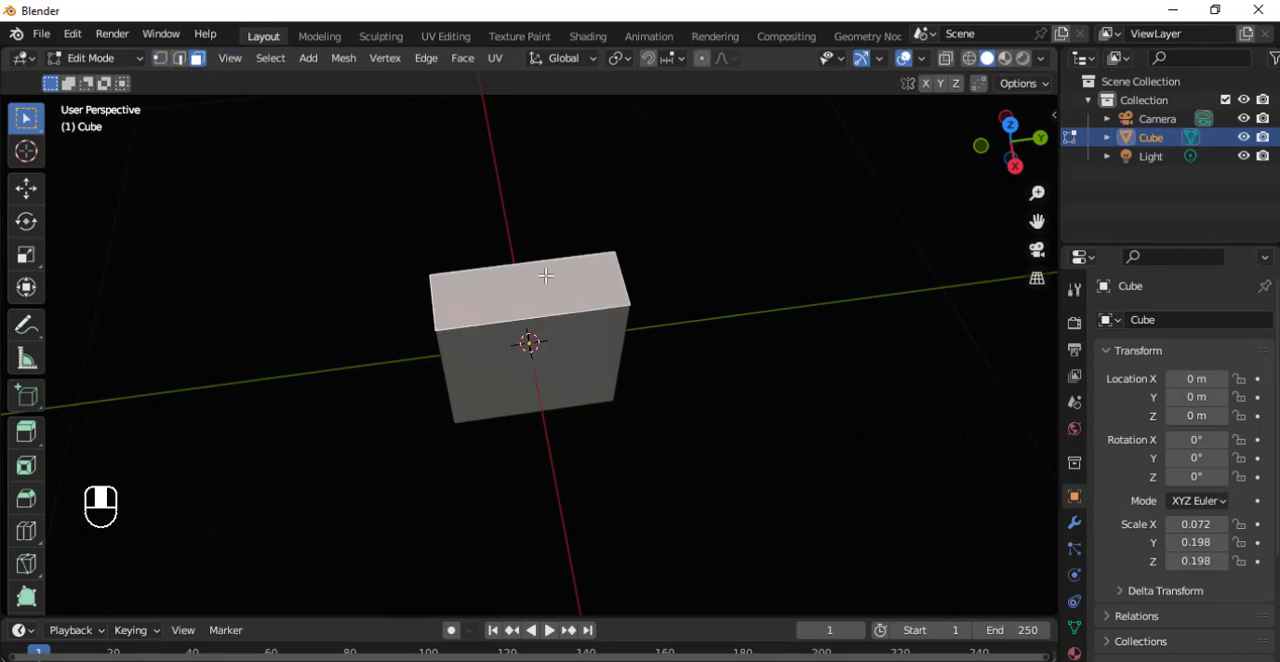
# Extrude the block's top face upward by about 0.05 m.
pyautogui.moveTo(547, 289); pyautogui.dragTo(546, 214, button='middle')
pyautogui.scroll(4, 546, 212)
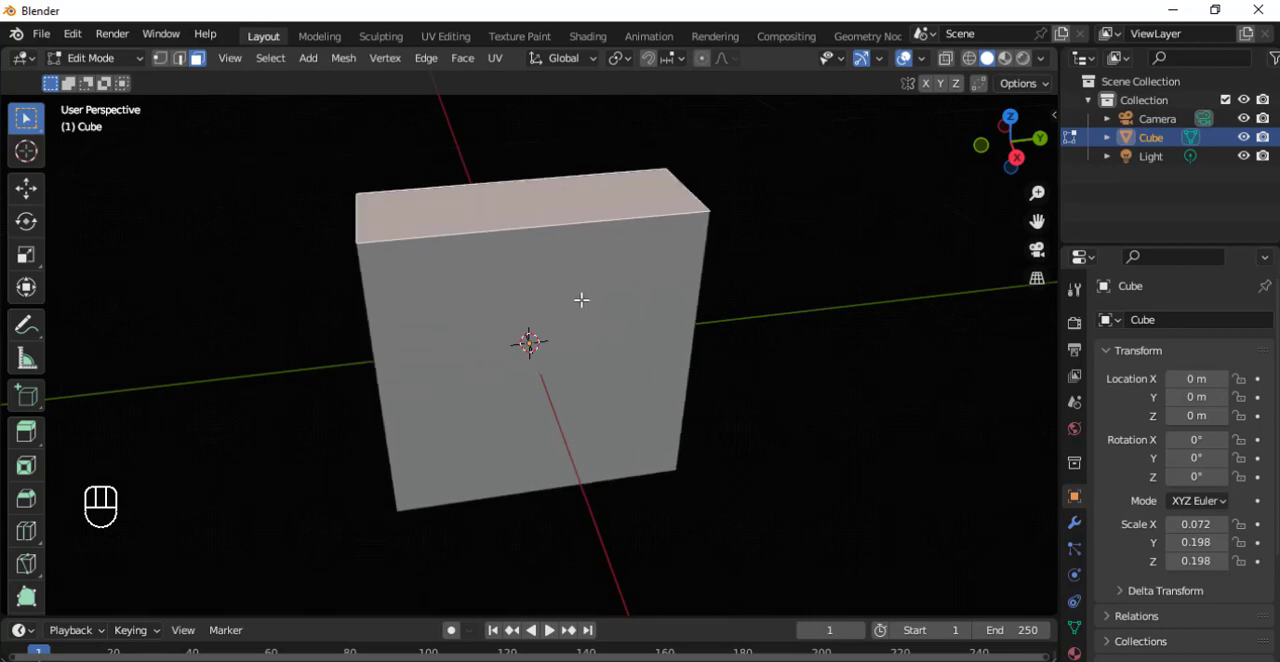
pyautogui.press('shift')
pyautogui.keyDown('shift'); pyautogui.moveTo(582, 298); pyautogui.dragTo(589, 397, button='middle'); pyautogui.keyUp('shift')
pyautogui.moveTo(537, 336); pyautogui.dragTo(520, 325, button='middle')
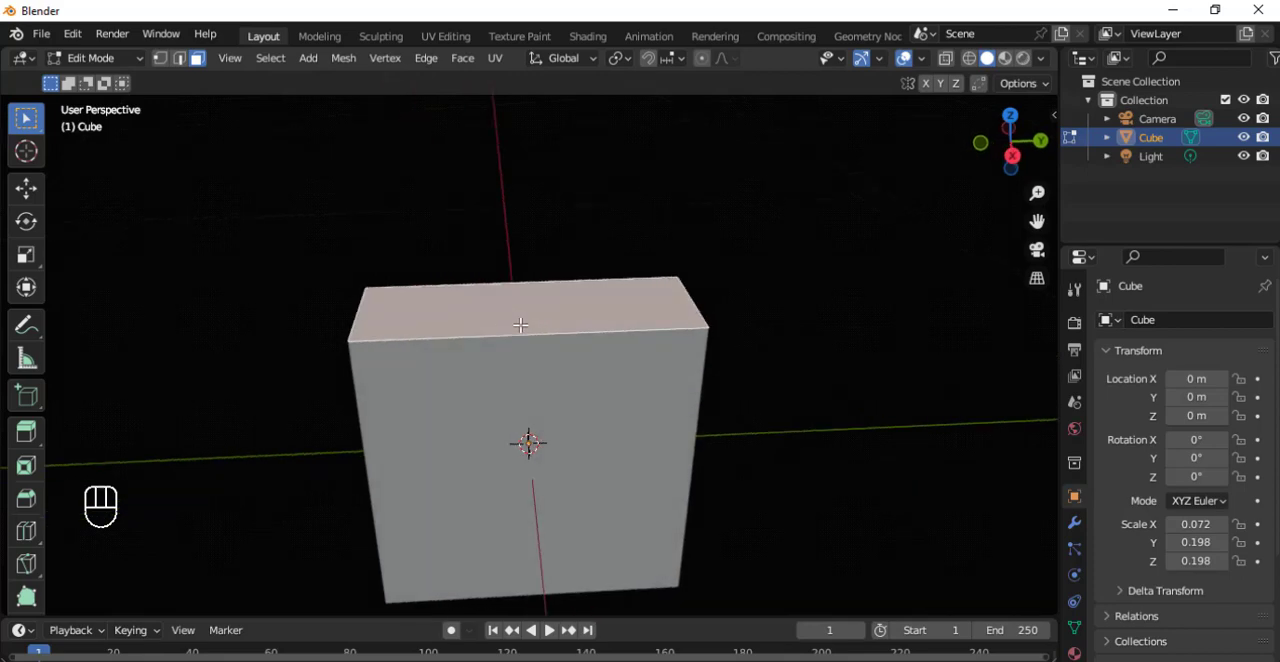
pyautogui.press('e')
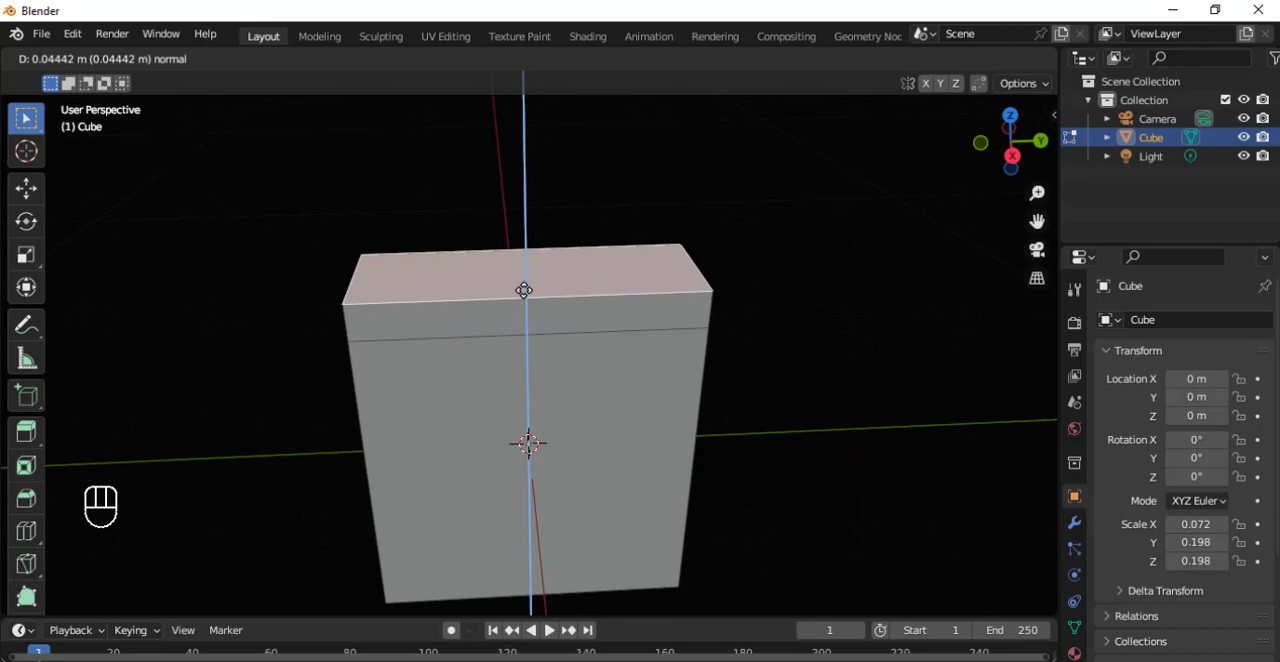
pyautogui.click(524, 286)
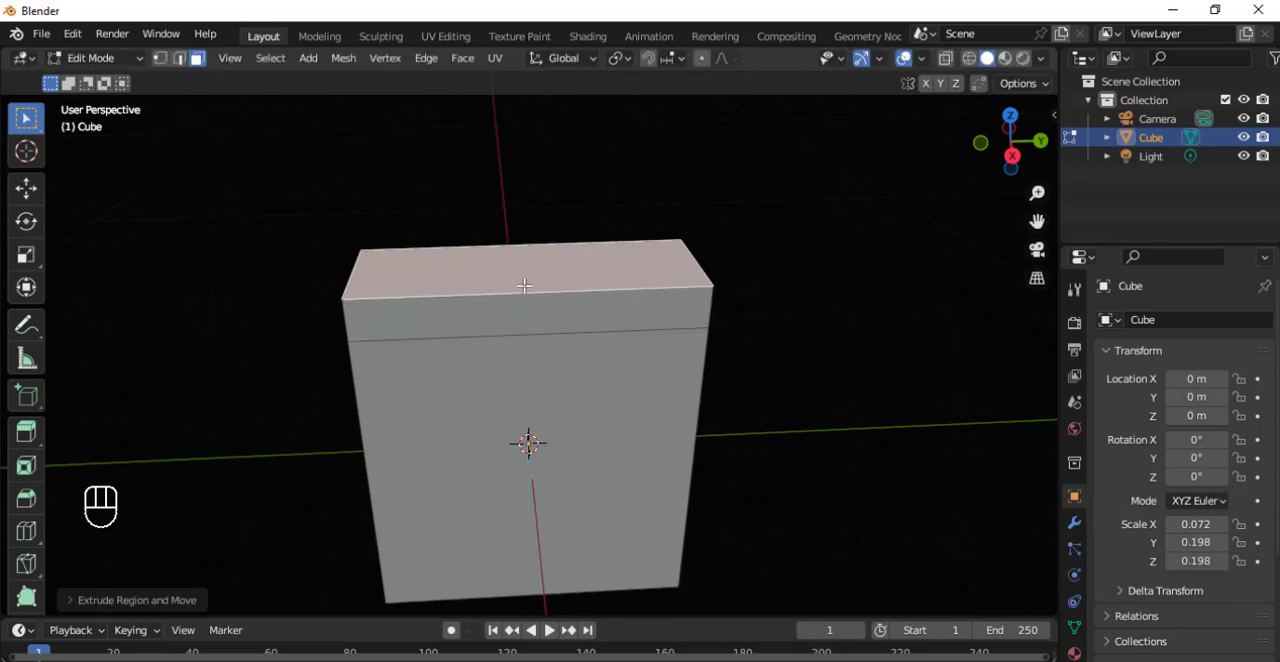
# Scale the raised top face to about 0.65 to form sloped shoulders and extrude it up about 0.107 m as a neck.
pyautogui.press('s')
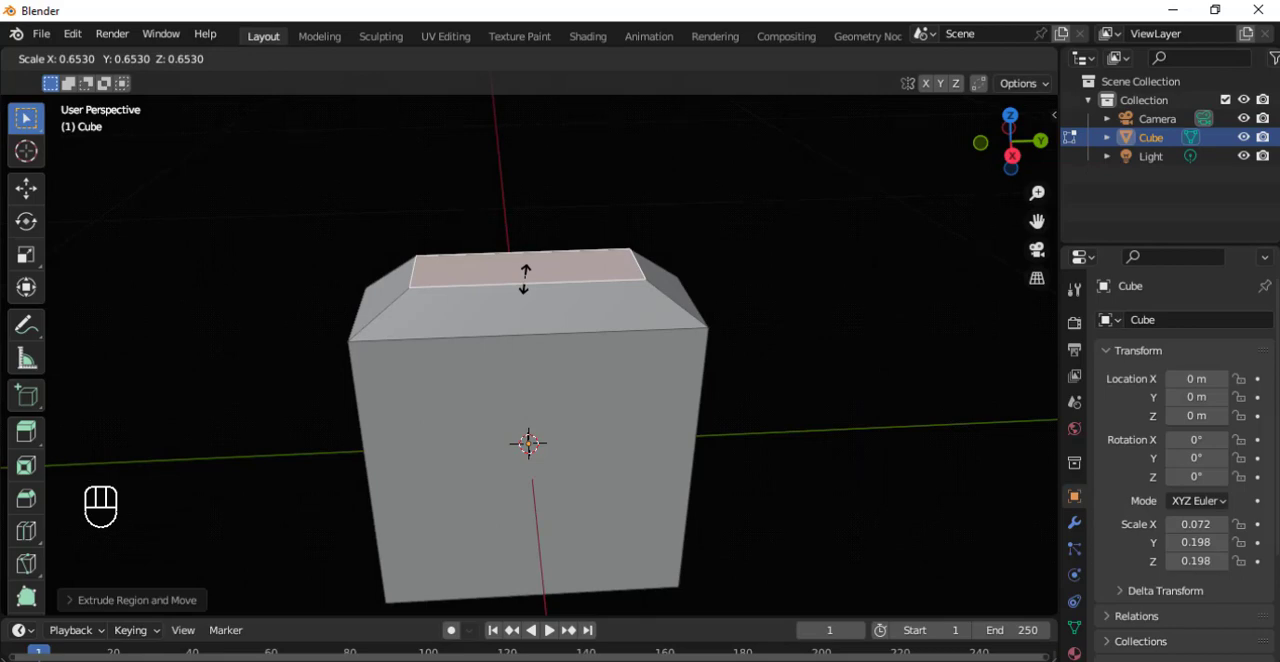
pyautogui.click(524, 278)
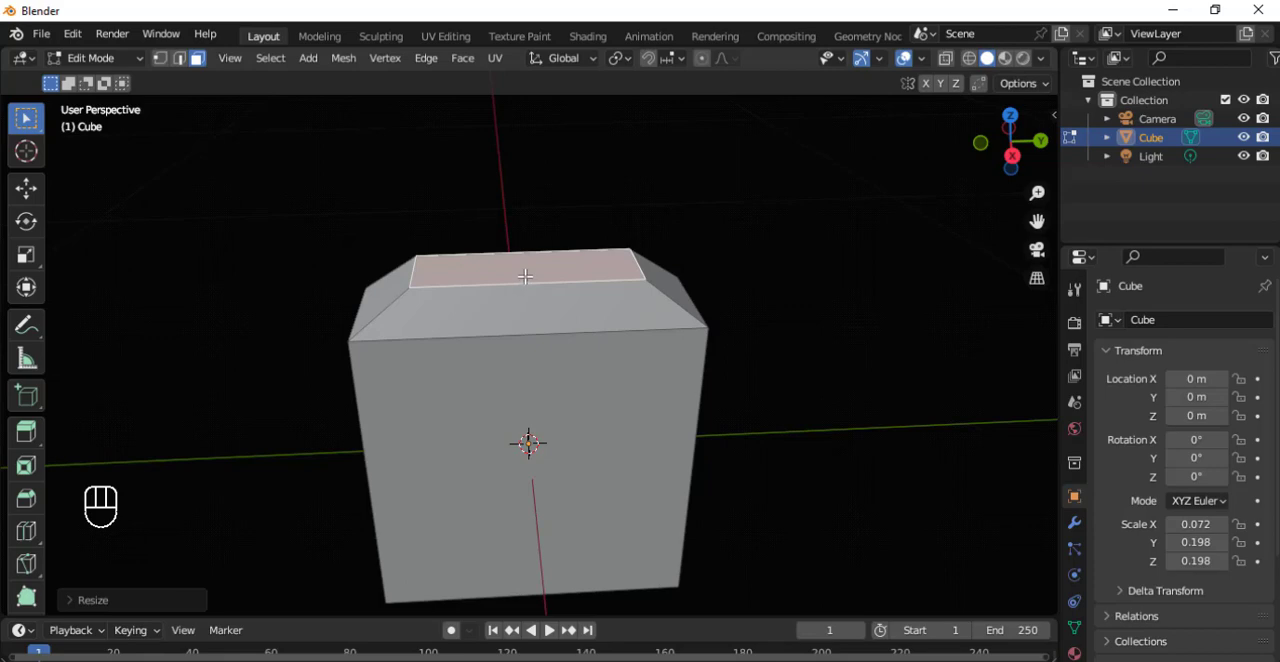
pyautogui.press('e')
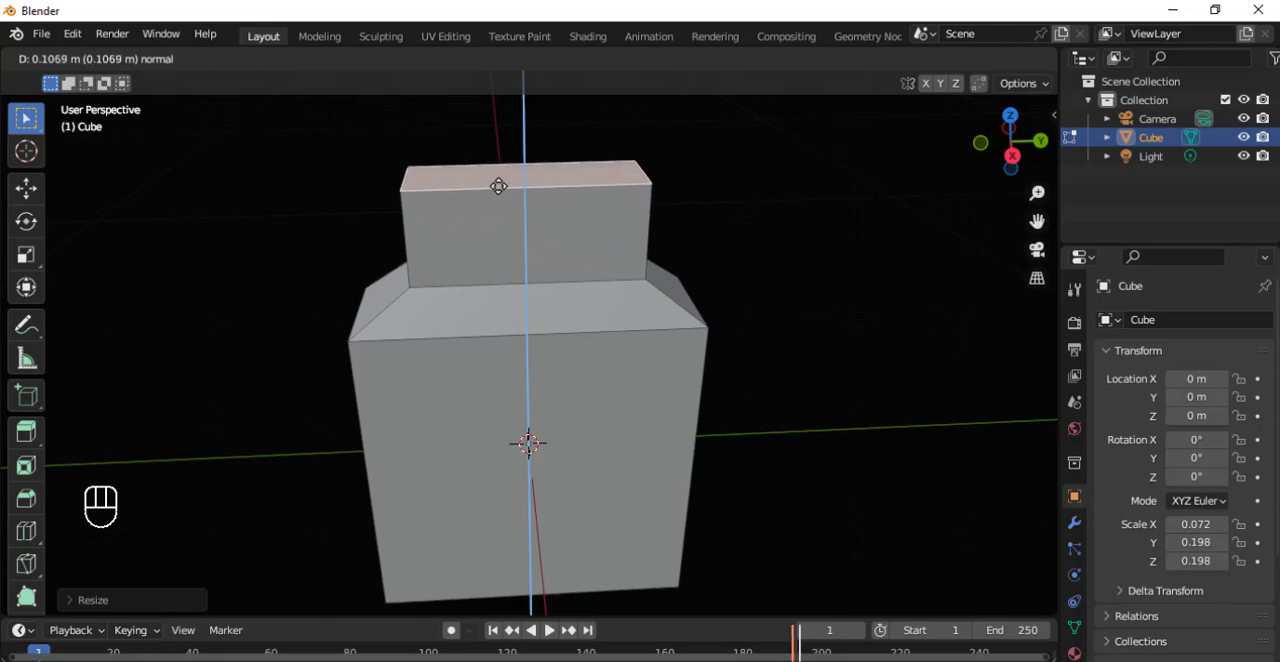
pyautogui.click(498, 186)
# Add a centred lengthwise loop cut that splits the thickness of the neck, shoulders and body, and select its top edge.
pyautogui.moveTo(554, 217); pyautogui.dragTo(565, 298, button='middle')
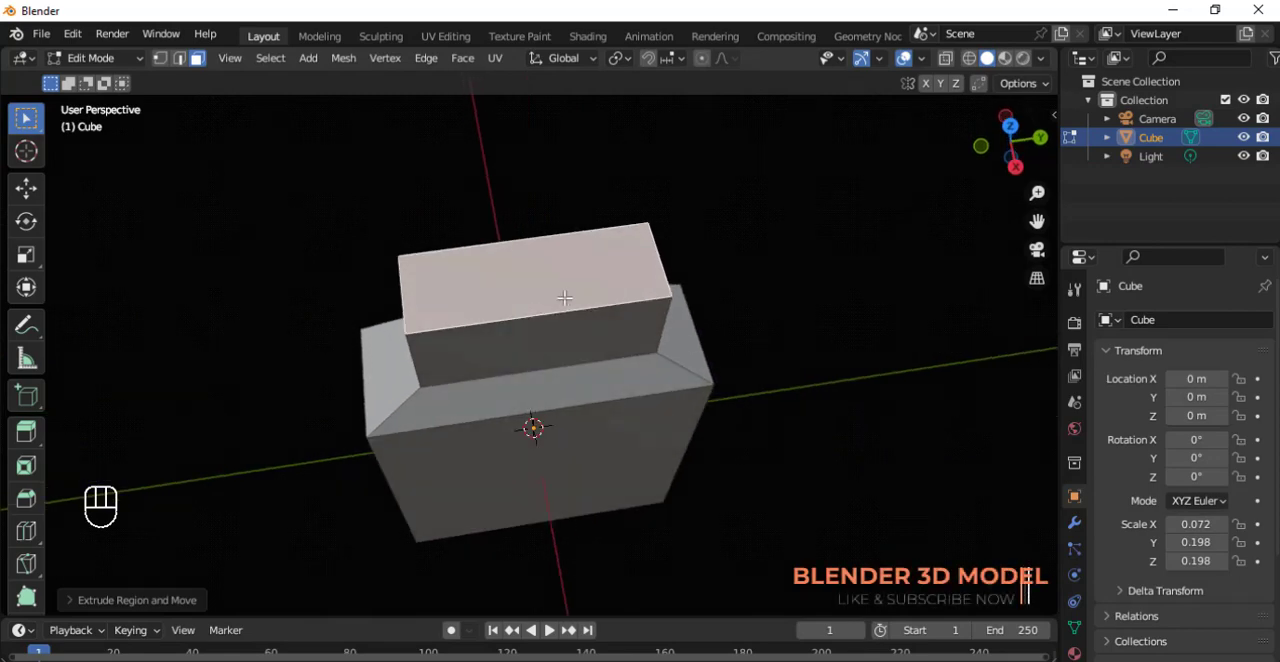
pyautogui.press('ctrl')
pyautogui.hotkey('ctrl', 'r')
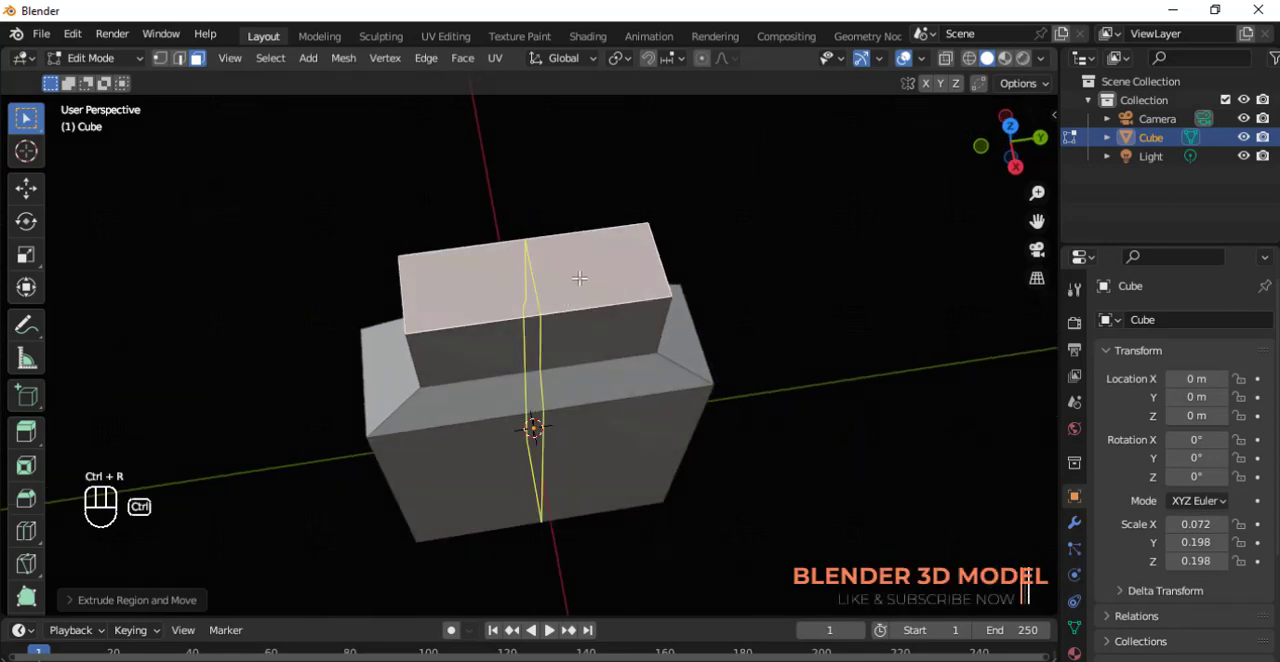
pyautogui.click(415, 292)
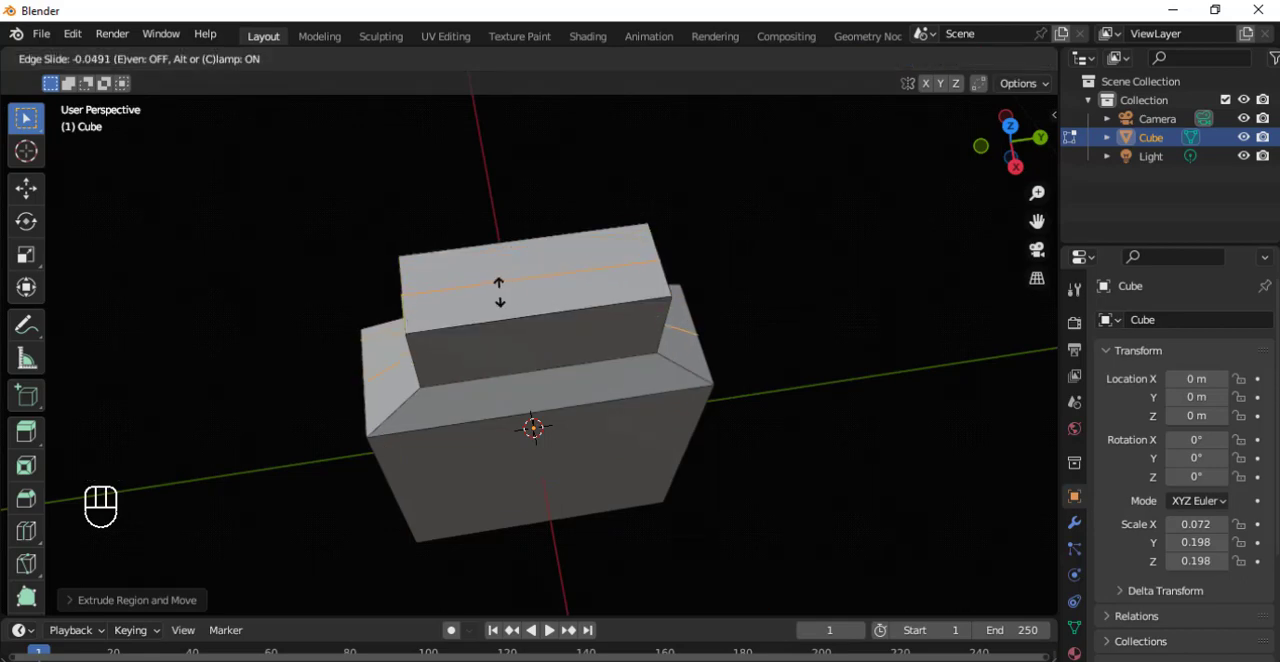
pyautogui.press('Escape')
pyautogui.click(501, 291)
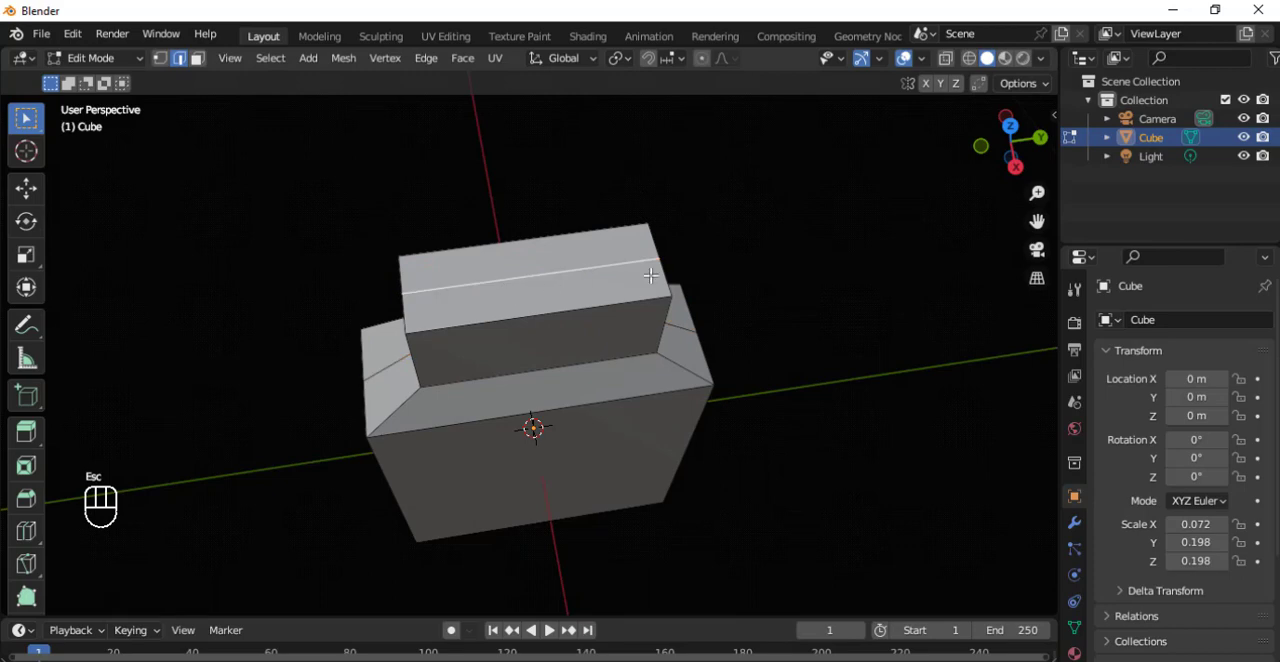
# With X-ray on, select the centre-loop edges of the neck, shoulder and body on both narrow ends.
pyautogui.moveTo(703, 283); pyautogui.dragTo(617, 243, button='middle')
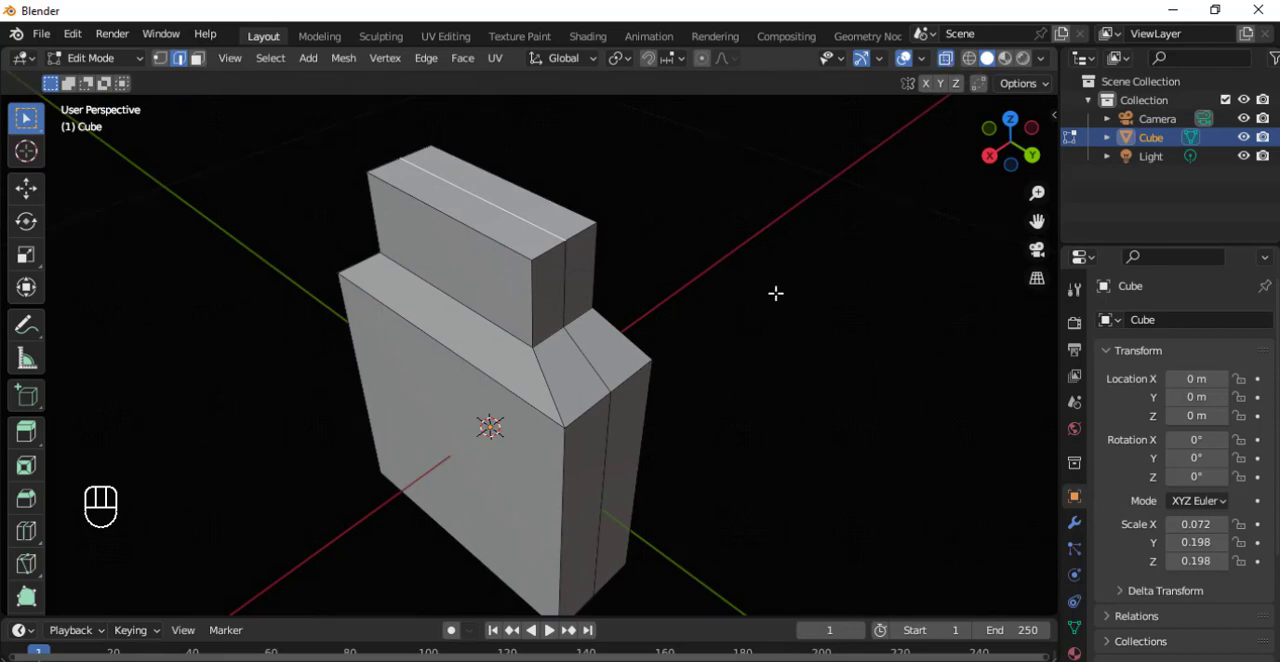
pyautogui.hotkey('alt', 'z')
pyautogui.moveTo(663, 357); pyautogui.dragTo(642, 387, button='middle')
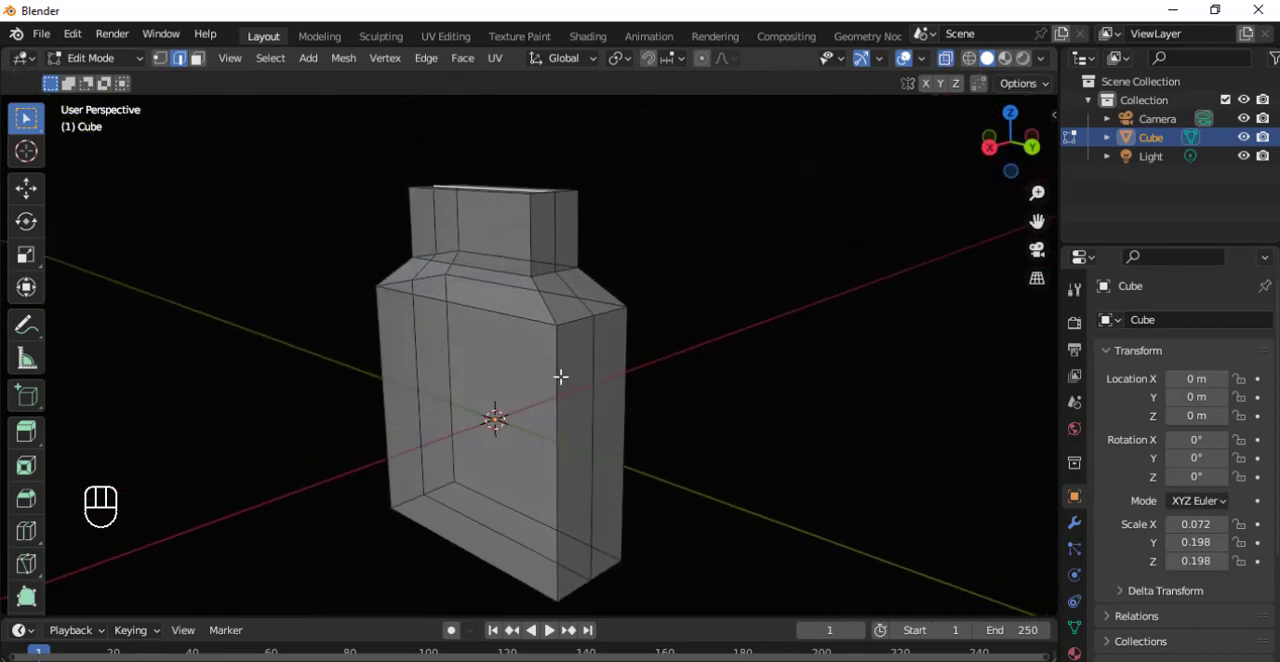
pyautogui.click(657, 302)
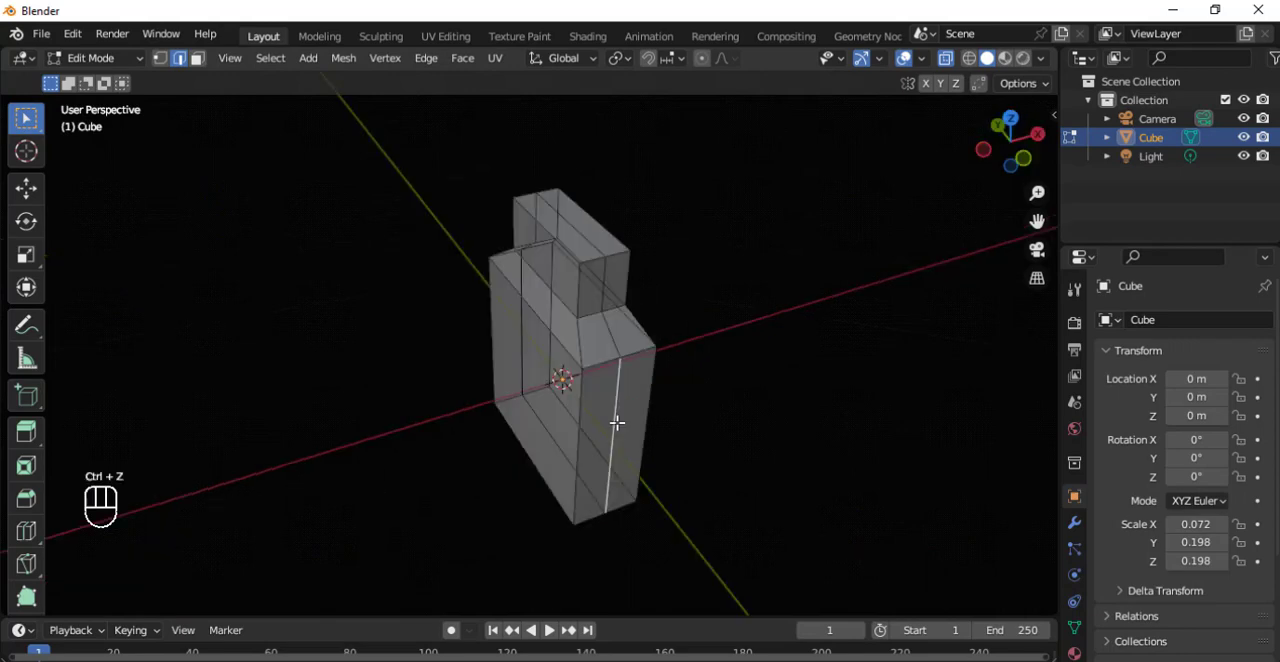
pyautogui.keyDown('shift'); pyautogui.click(609, 331); pyautogui.keyUp('shift')
pyautogui.keyDown('shift'); pyautogui.click(604, 297); pyautogui.keyUp('shift')
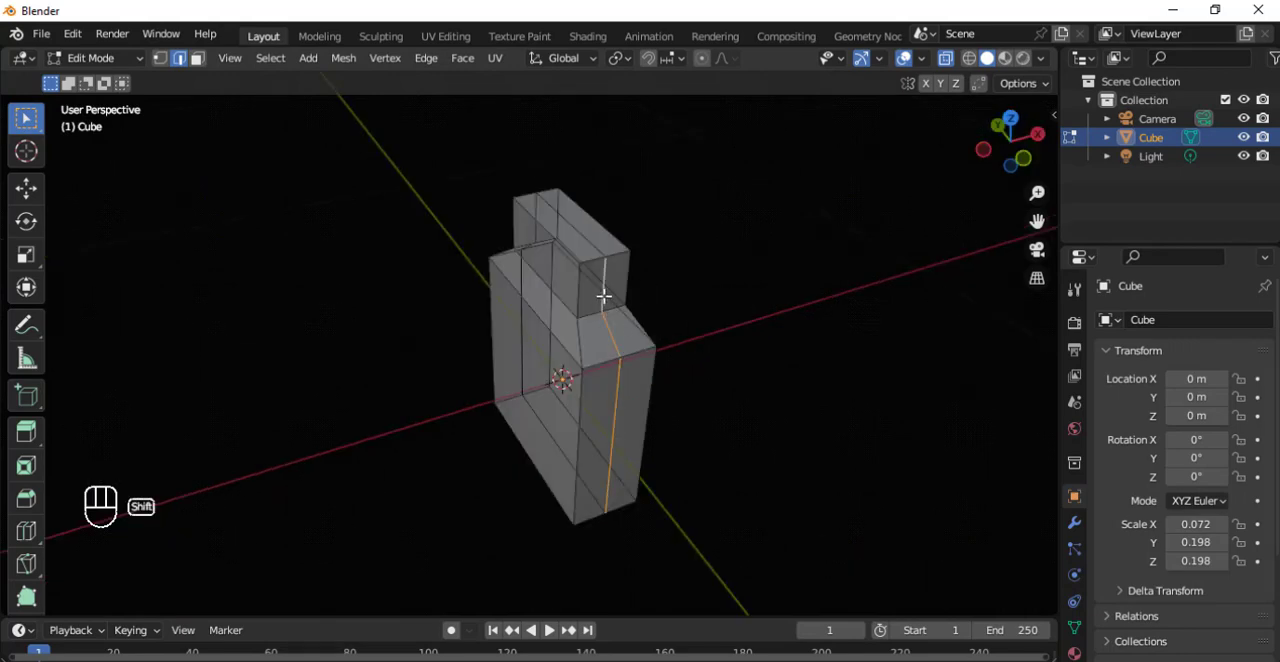
pyautogui.moveTo(588, 413); pyautogui.dragTo(542, 329, button='middle')
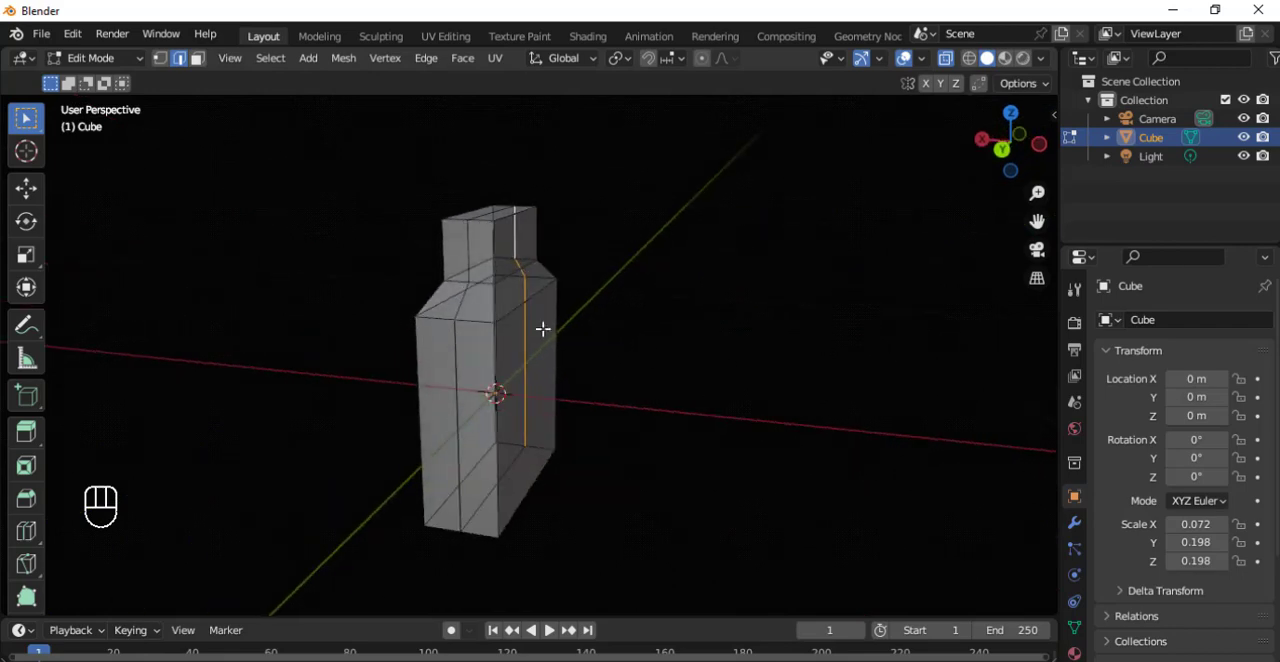
pyautogui.keyDown('shift'); pyautogui.click(467, 261); pyautogui.keyUp('shift')
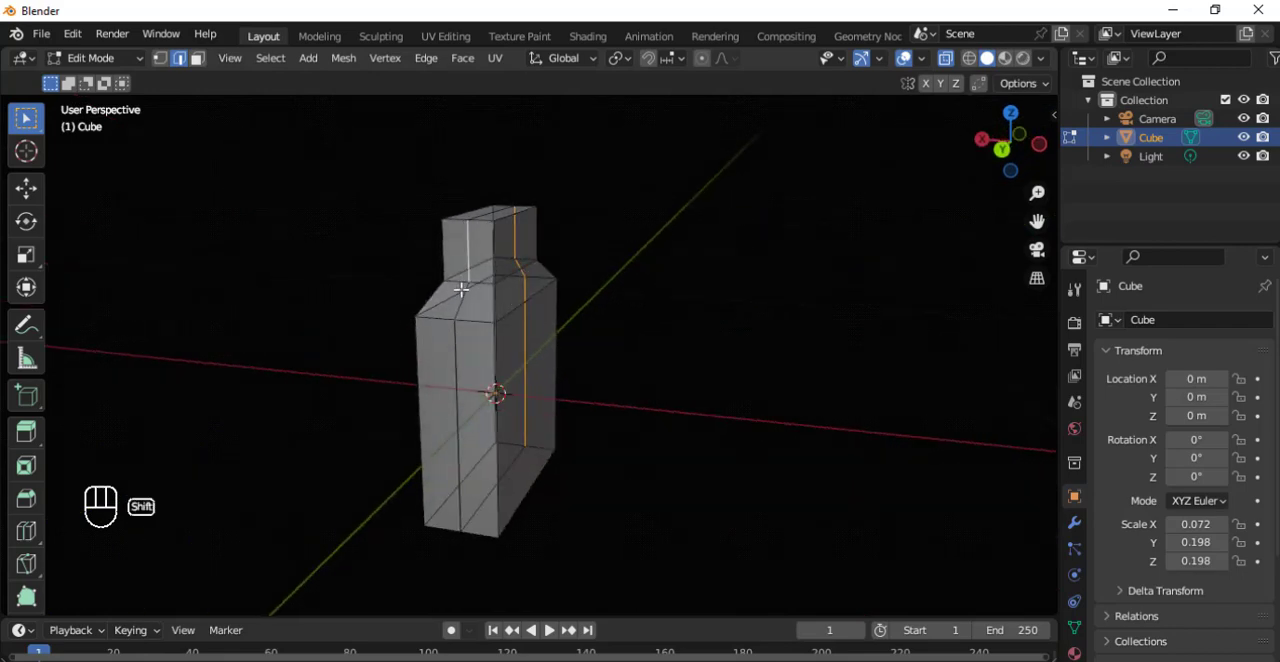
pyautogui.keyDown('shift'); pyautogui.click(460, 304); pyautogui.keyUp('shift')
pyautogui.keyDown('shift'); pyautogui.click(456, 349); pyautogui.keyUp('shift')
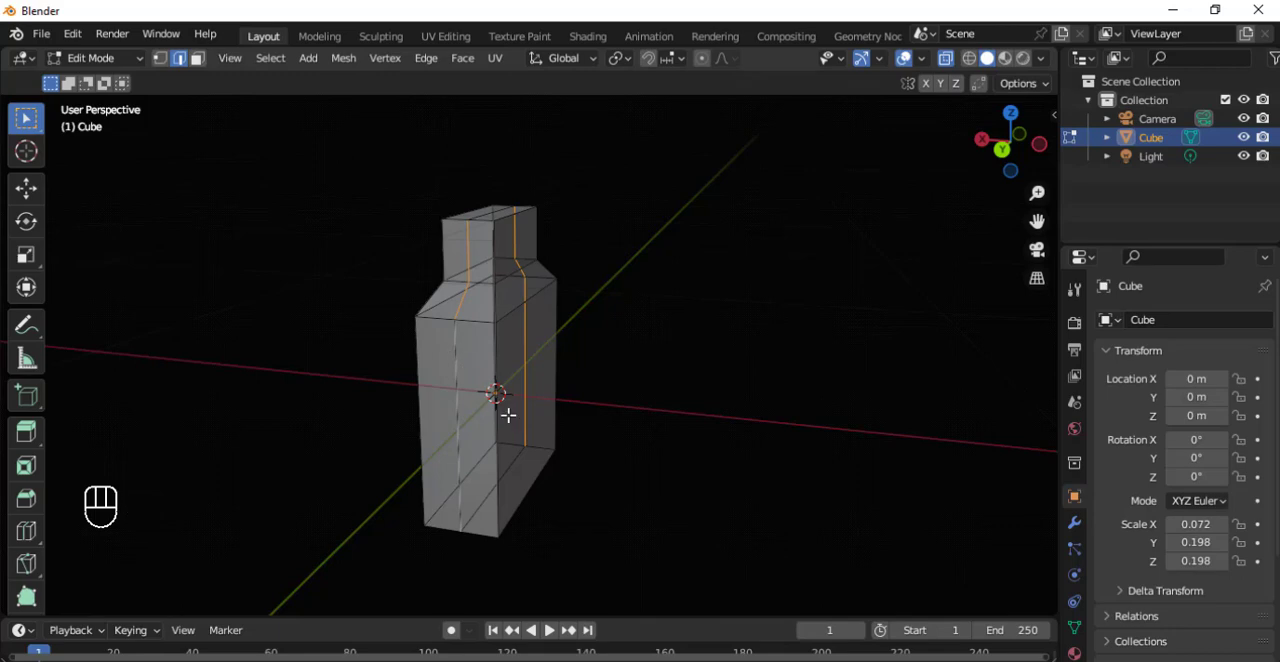
# Scale the selected centre-loop edges along the global Y axis by about 1.11 so both narrow ends bulge outward.
pyautogui.press('s')
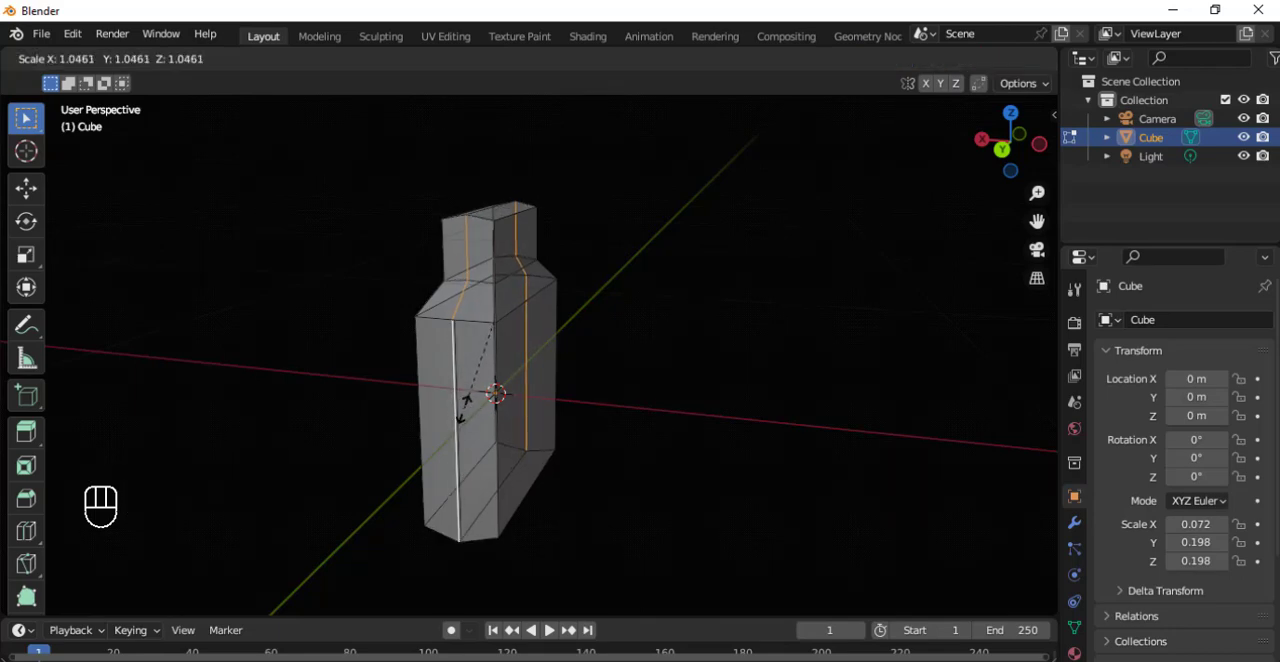
pyautogui.press('x')
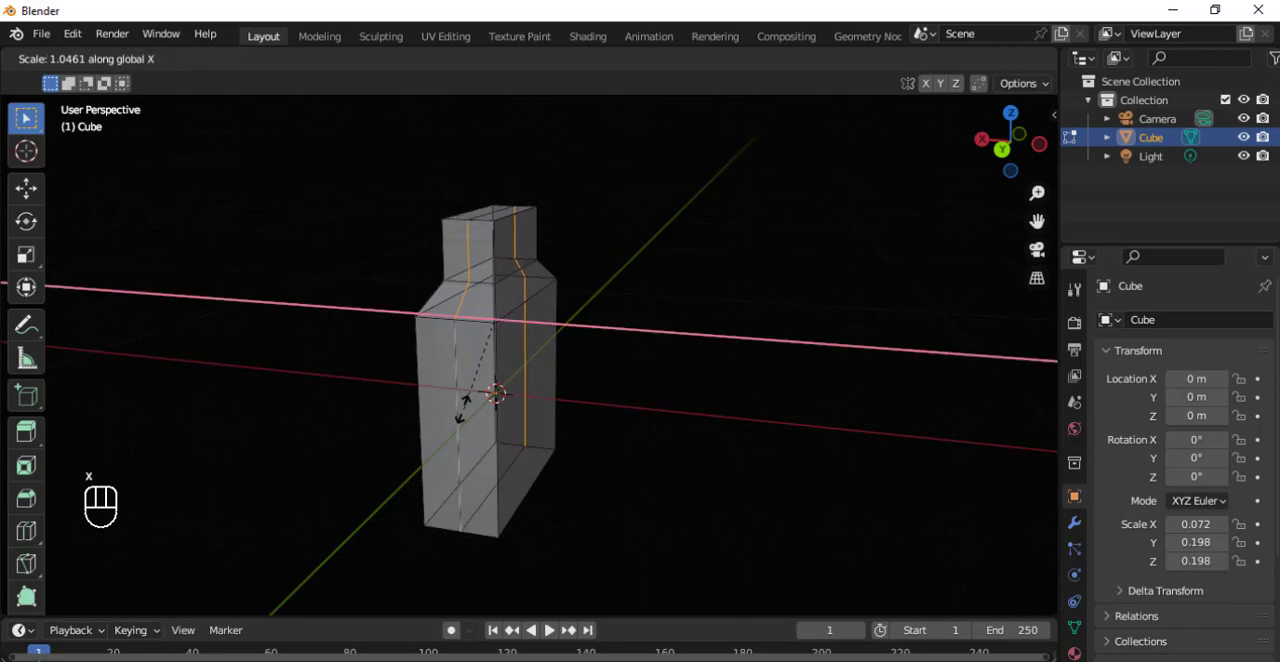
pyautogui.press('y')
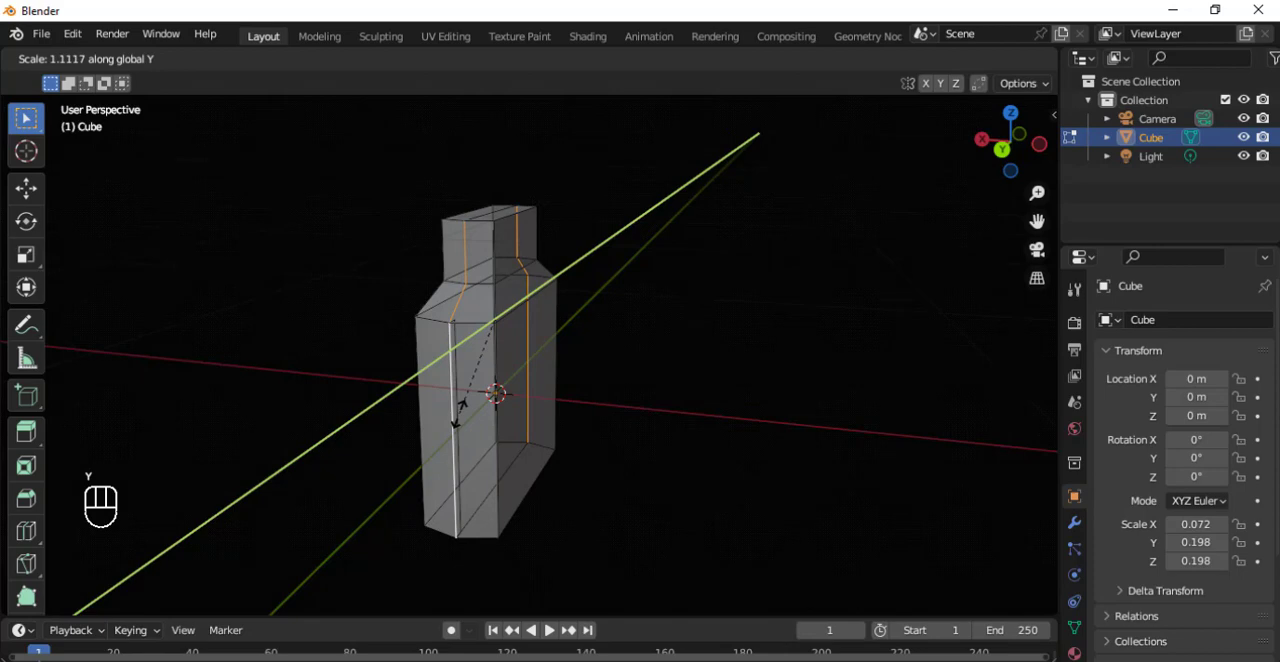
pyautogui.click(460, 415)
# Examine the pointed narrow ends, shoulders and neck of the bottle from above and from the front.
pyautogui.moveTo(508, 422); pyautogui.dragTo(480, 330, button='middle')
pyautogui.scroll(7, 684, 304)
pyautogui.moveTo(684, 304); pyautogui.dragTo(640, 399, button='middle')
pyautogui.scroll(-6, 663, 483)
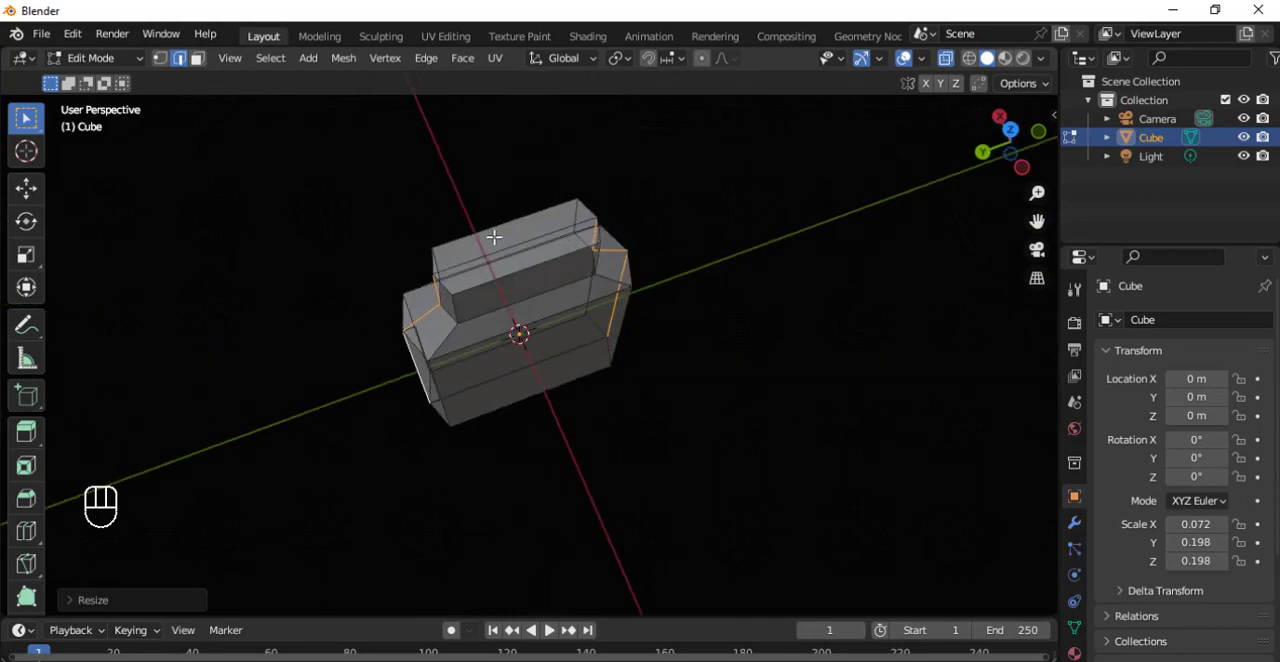
pyautogui.keyDown('shift'); pyautogui.moveTo(521, 256); pyautogui.dragTo(630, 371, button='middle'); pyautogui.keyUp('shift')
pyautogui.scroll(4, 651, 443)
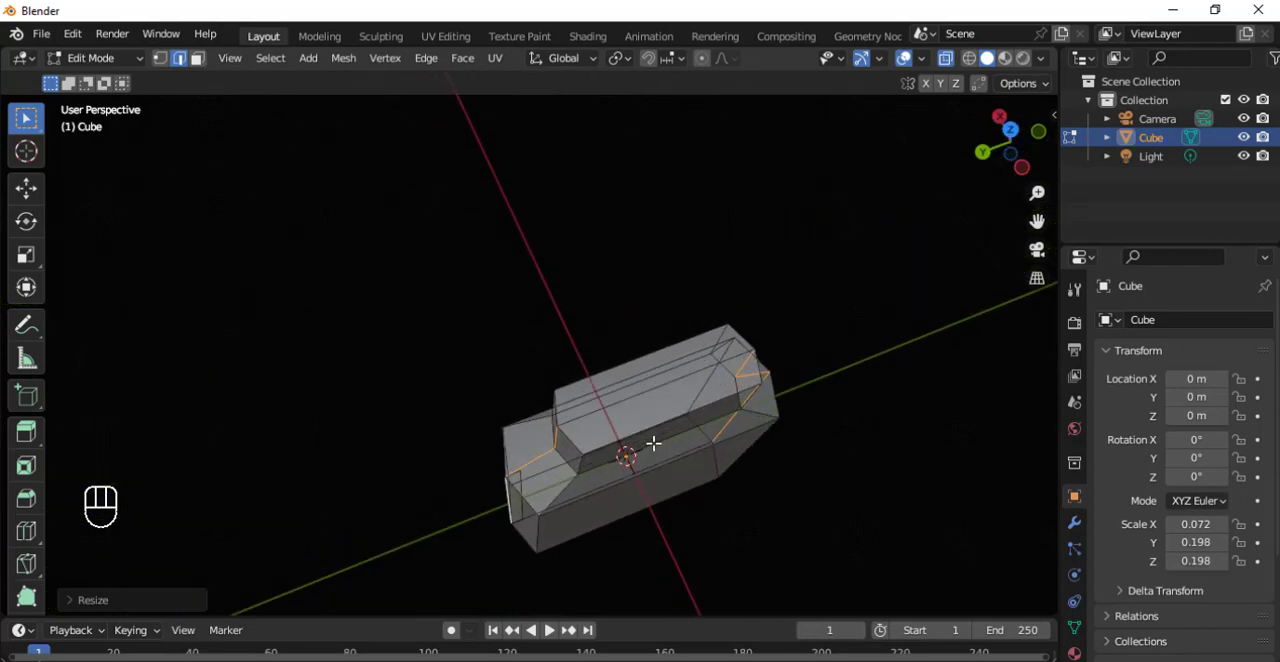
pyautogui.moveTo(750, 479); pyautogui.dragTo(575, 293, button='middle')
pyautogui.moveTo(608, 430); pyautogui.dragTo(626, 489, button='middle')
pyautogui.scroll(1, 639, 439)
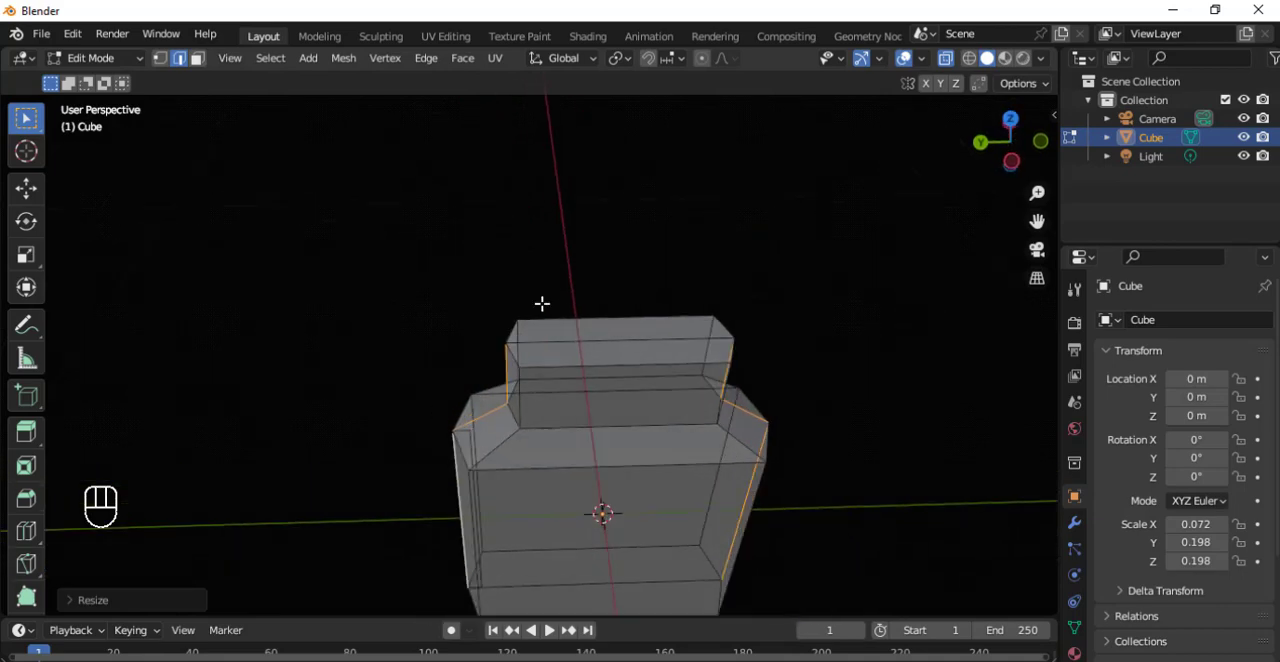
# Try box-selecting the neck's top edges and viewing the mesh in wireframe shading before returning to solid shading.
pyautogui.moveTo(454, 253); pyautogui.dragTo(780, 374)
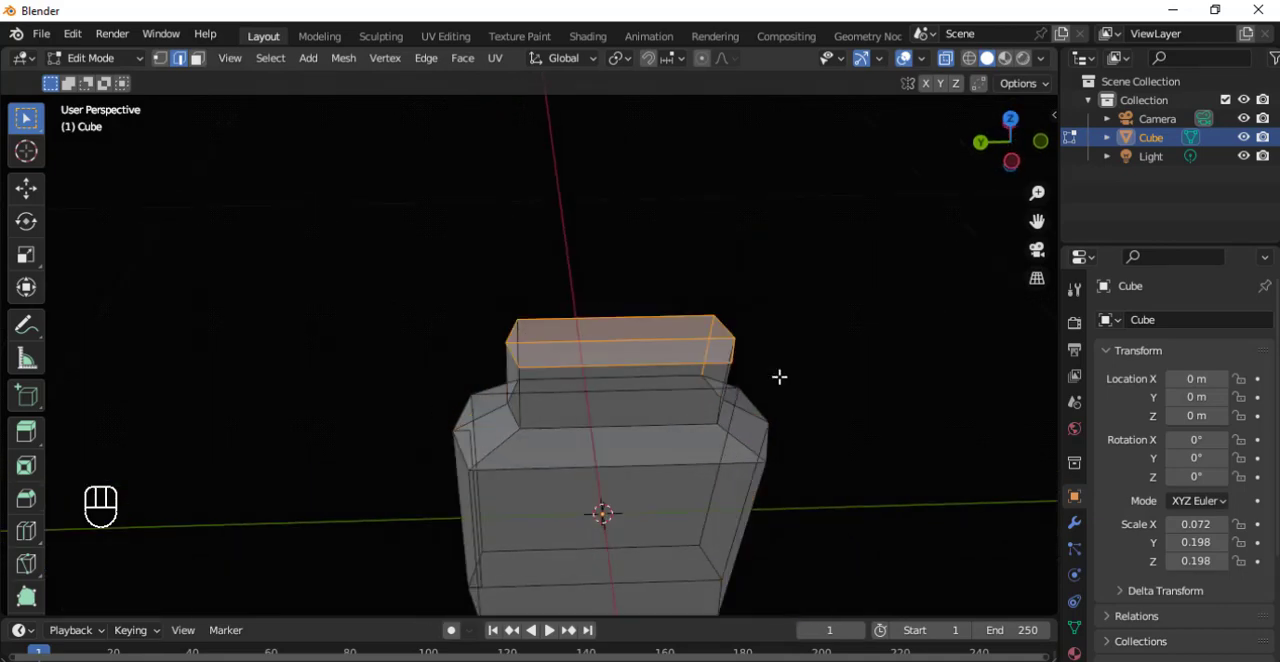
pyautogui.moveTo(780, 374); pyautogui.dragTo(763, 360, button='middle')
pyautogui.click(534, 291)
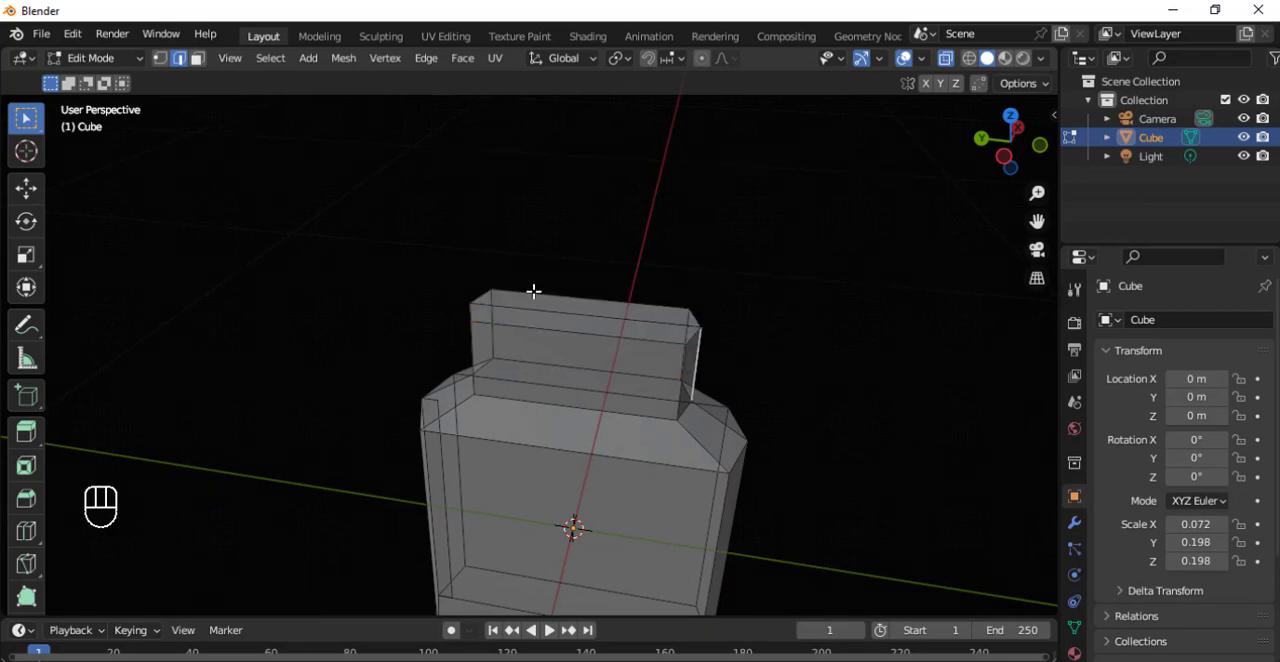
pyautogui.click(970, 60)
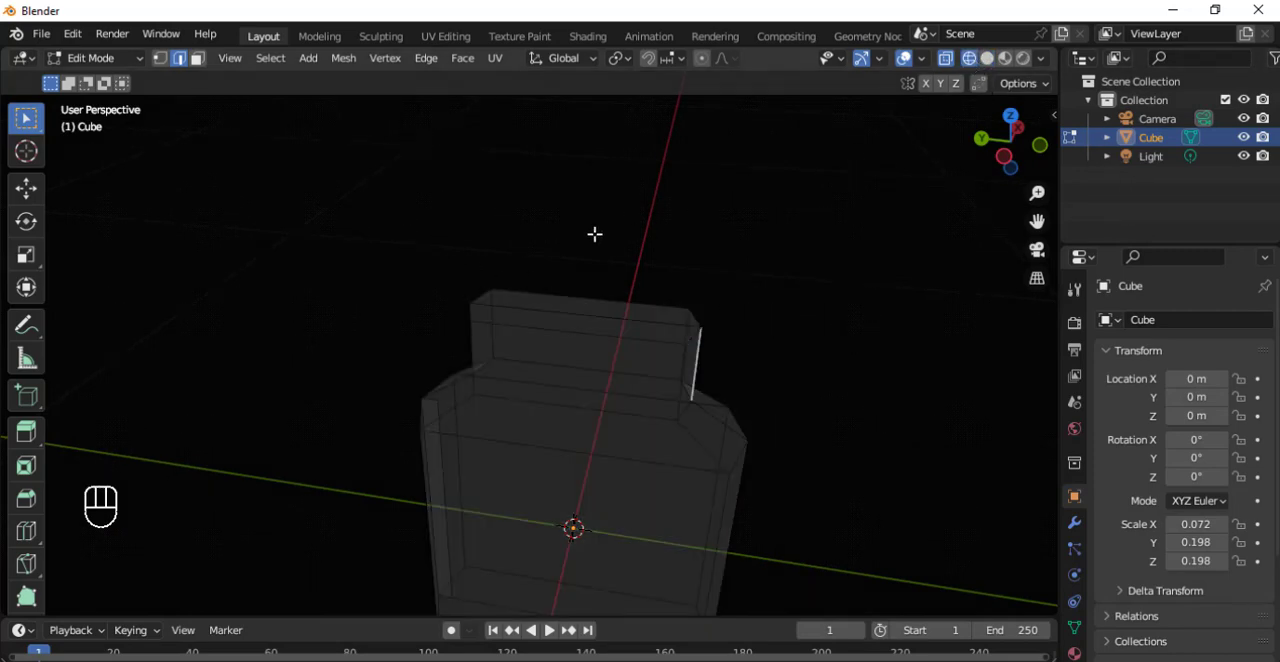
pyautogui.click(987, 58)
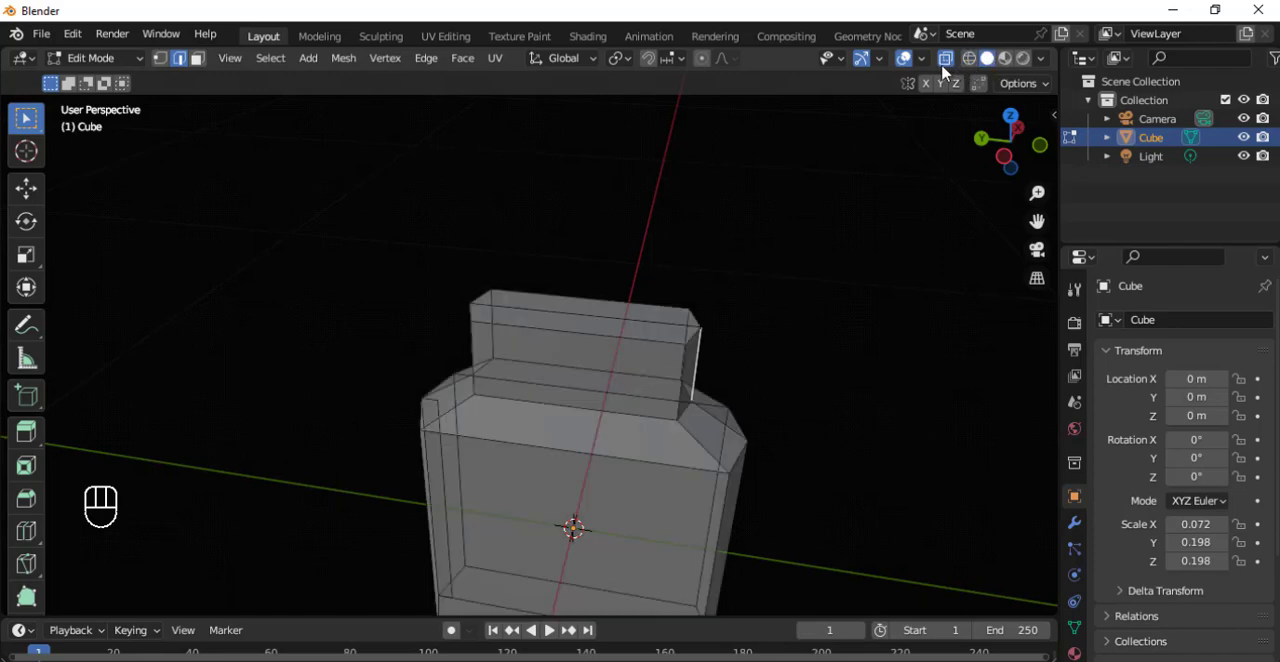
# Select the centre edge on the neck's top, and switch to face selection and Material Preview shading with overlays shown.
pyautogui.moveTo(540, 308); pyautogui.dragTo(588, 337, button='middle')
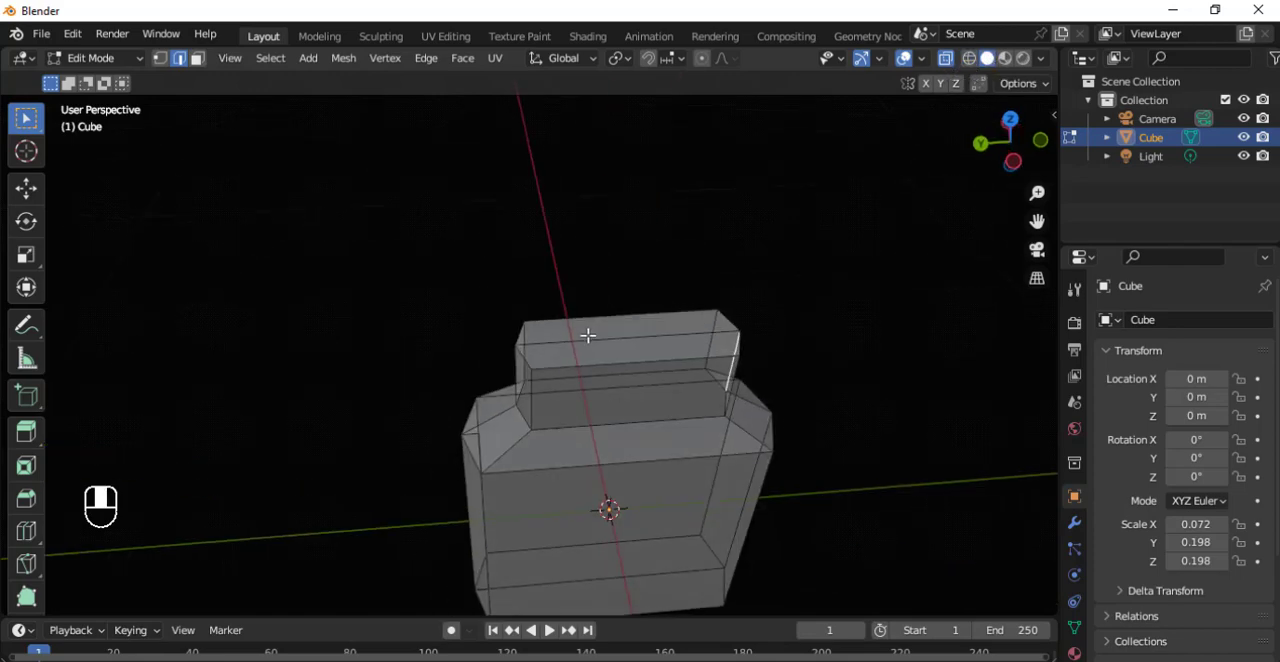
pyautogui.click(583, 341)
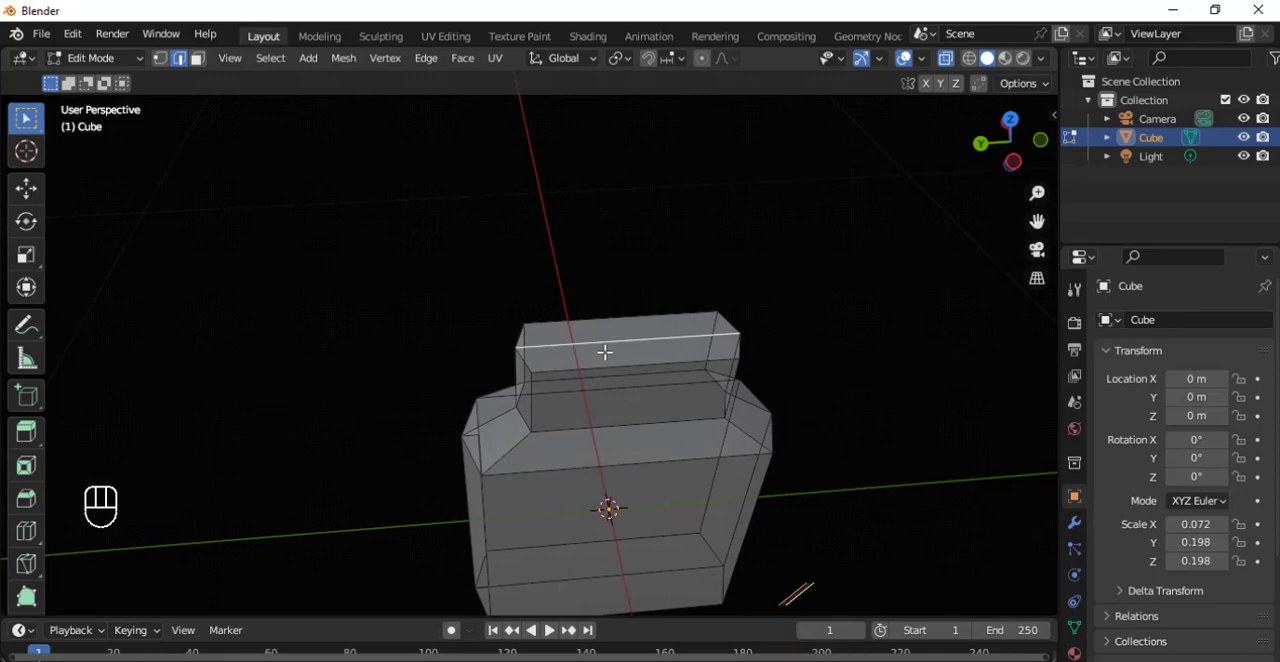
pyautogui.click(611, 352)
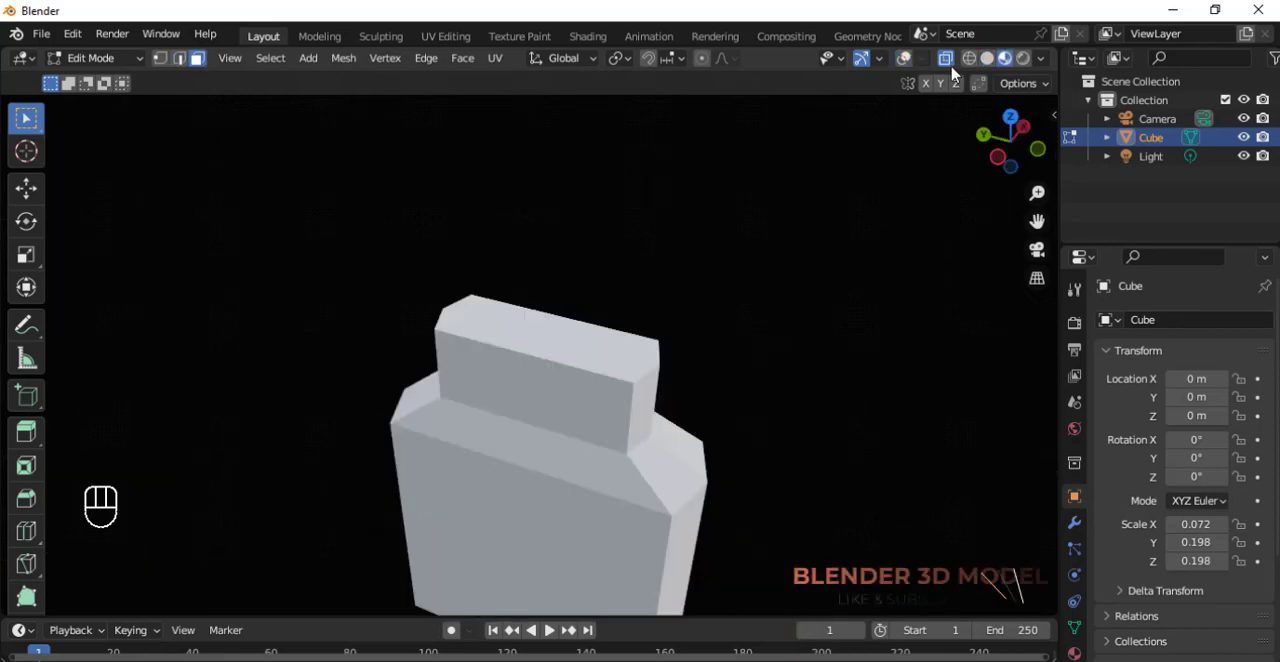
pyautogui.click(903, 58)
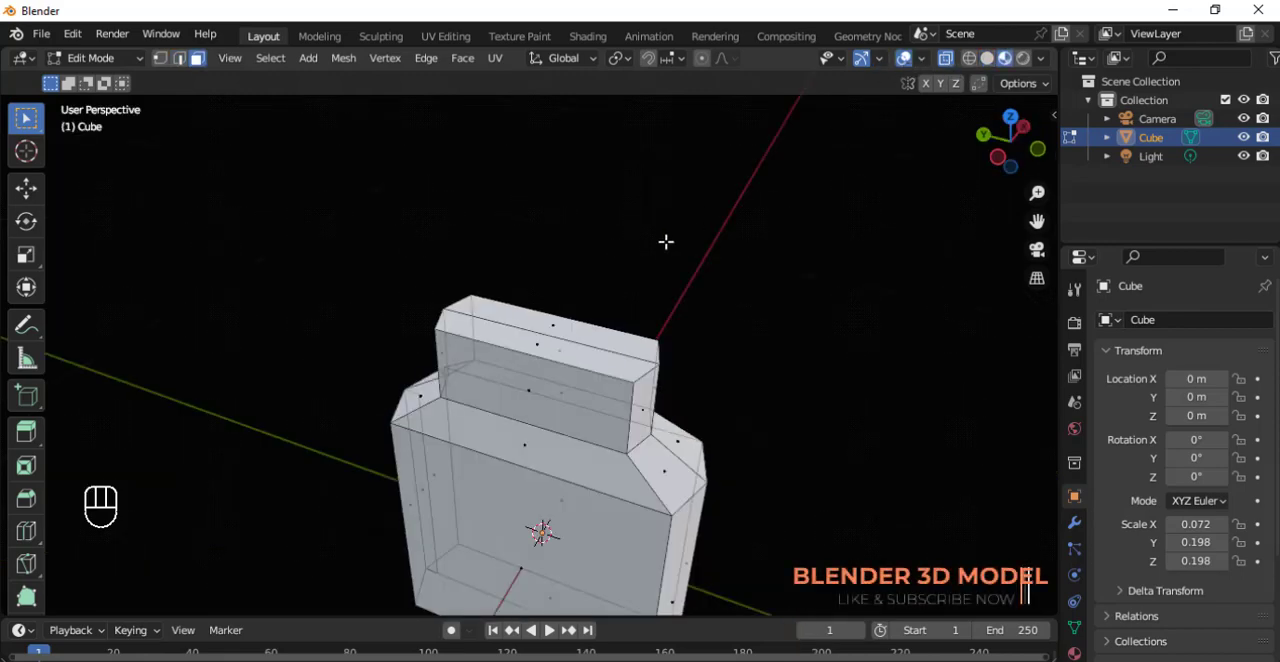
# Examine the neck's top faces and the shoulders in Material Preview from several angles.
pyautogui.moveTo(666, 241); pyautogui.dragTo(445, 240, button='middle')
pyautogui.moveTo(534, 320); pyautogui.dragTo(560, 360, button='middle')
pyautogui.scroll(4, 566, 368)
pyautogui.moveTo(495, 426); pyautogui.dragTo(643, 487, button='middle')
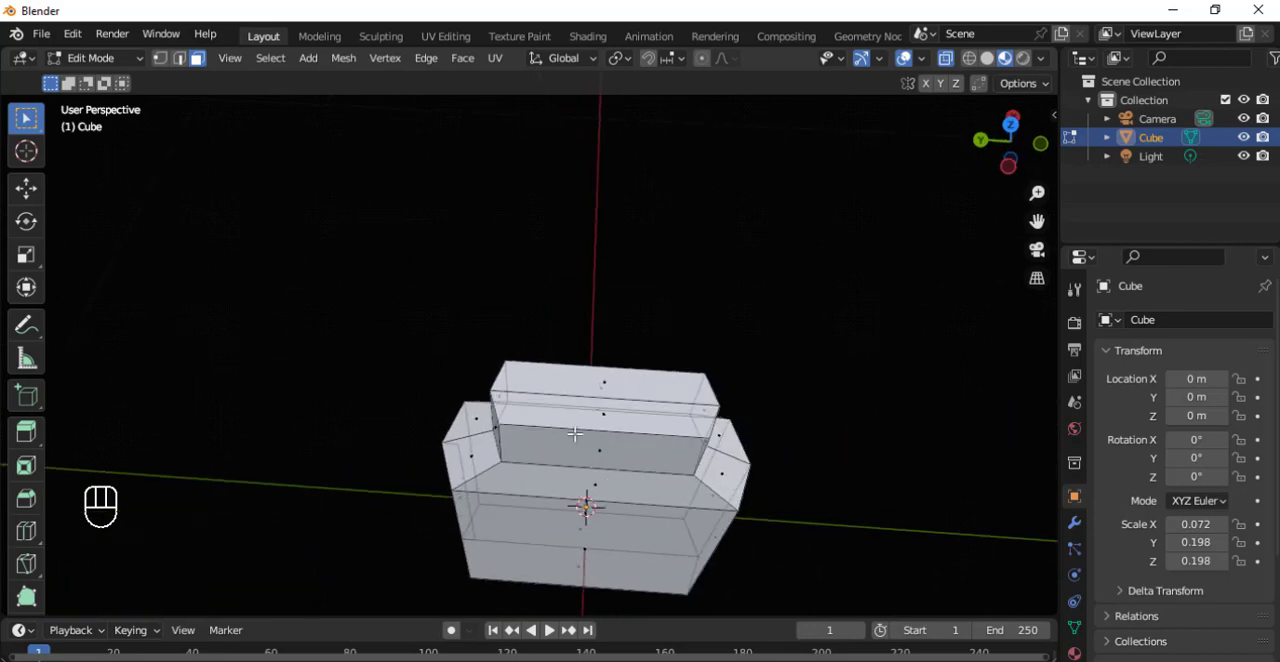
pyautogui.moveTo(649, 382); pyautogui.dragTo(589, 354, button='middle')
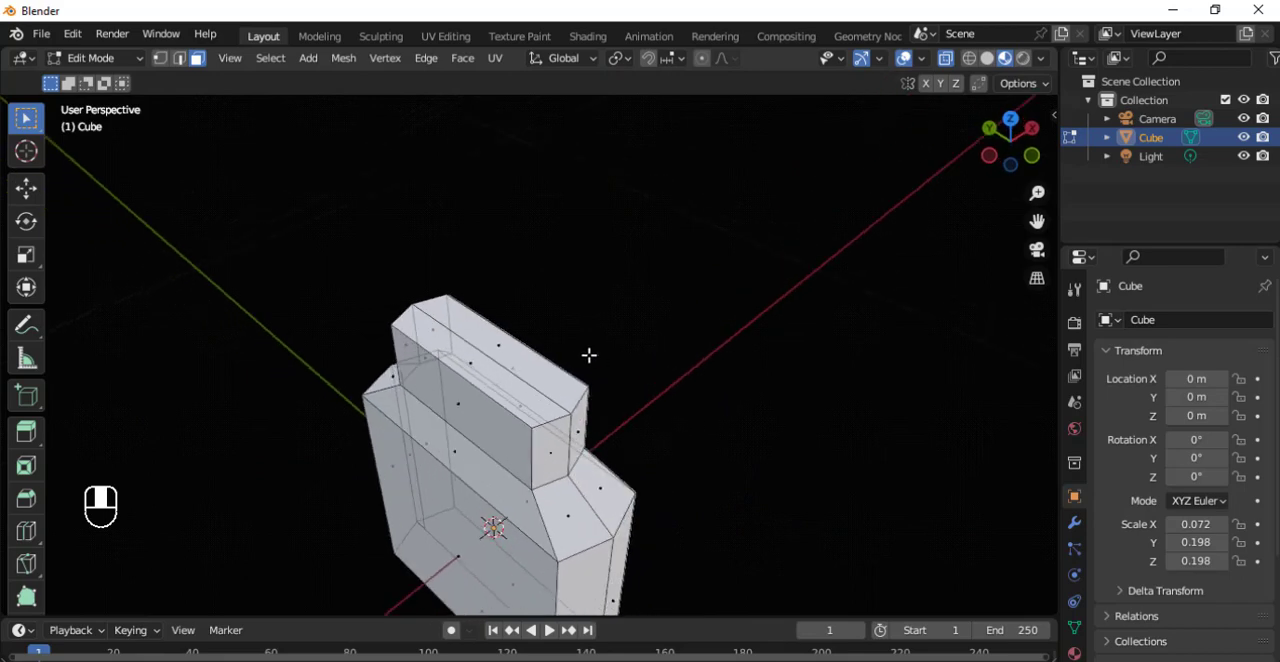
pyautogui.scroll(3, 524, 464)
pyautogui.moveTo(515, 440); pyautogui.dragTo(503, 421, button='middle')
pyautogui.scroll(2, 503, 421)
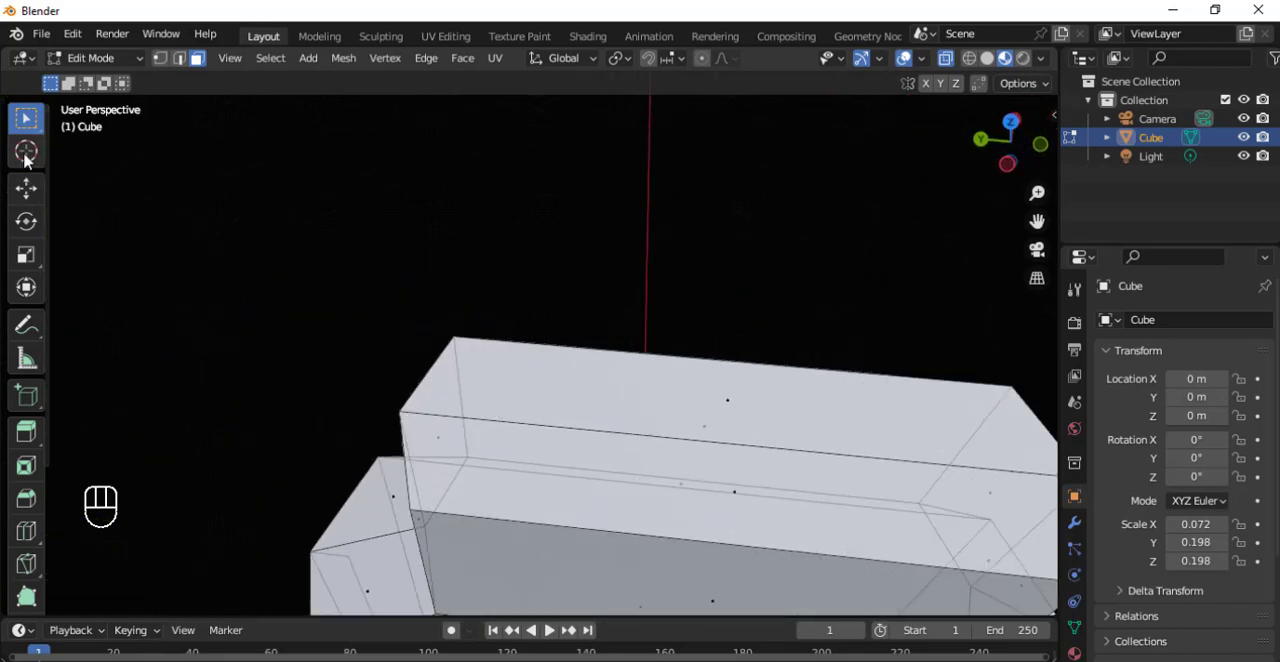
# Leave Edit Mode and deselect the bottle body in Object Mode.
pyautogui.click(26, 151)
pyautogui.click(26, 118)
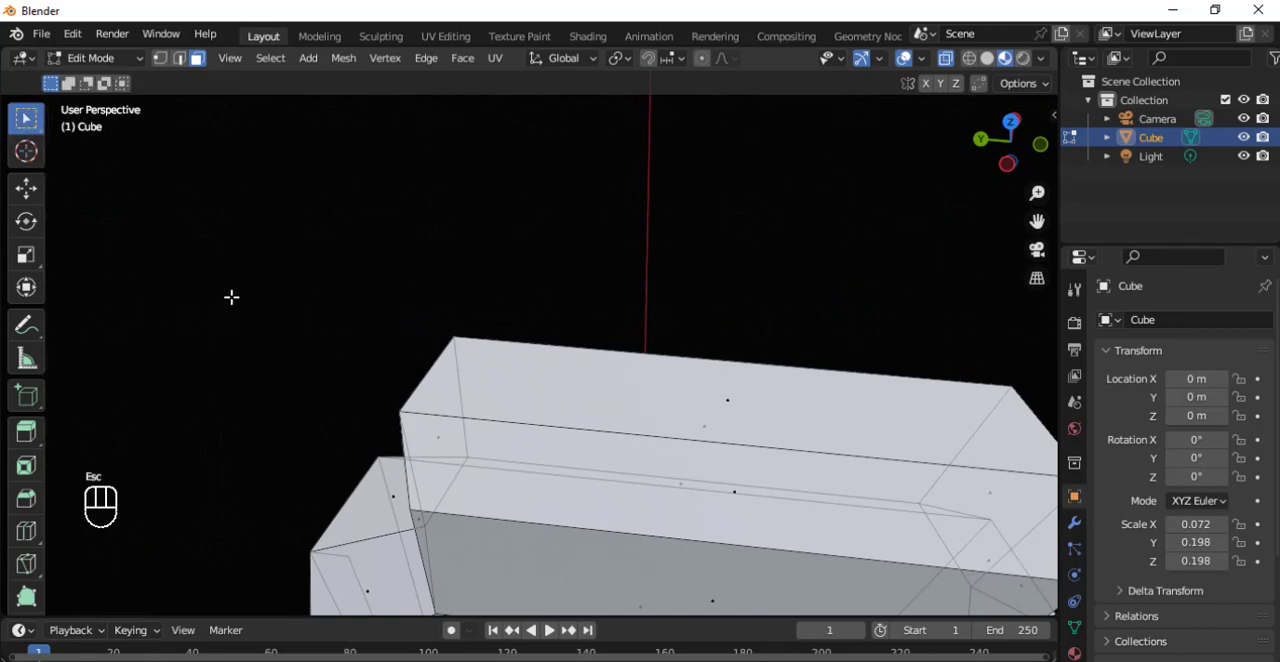
pyautogui.press('Tab')
pyautogui.click(420, 261)
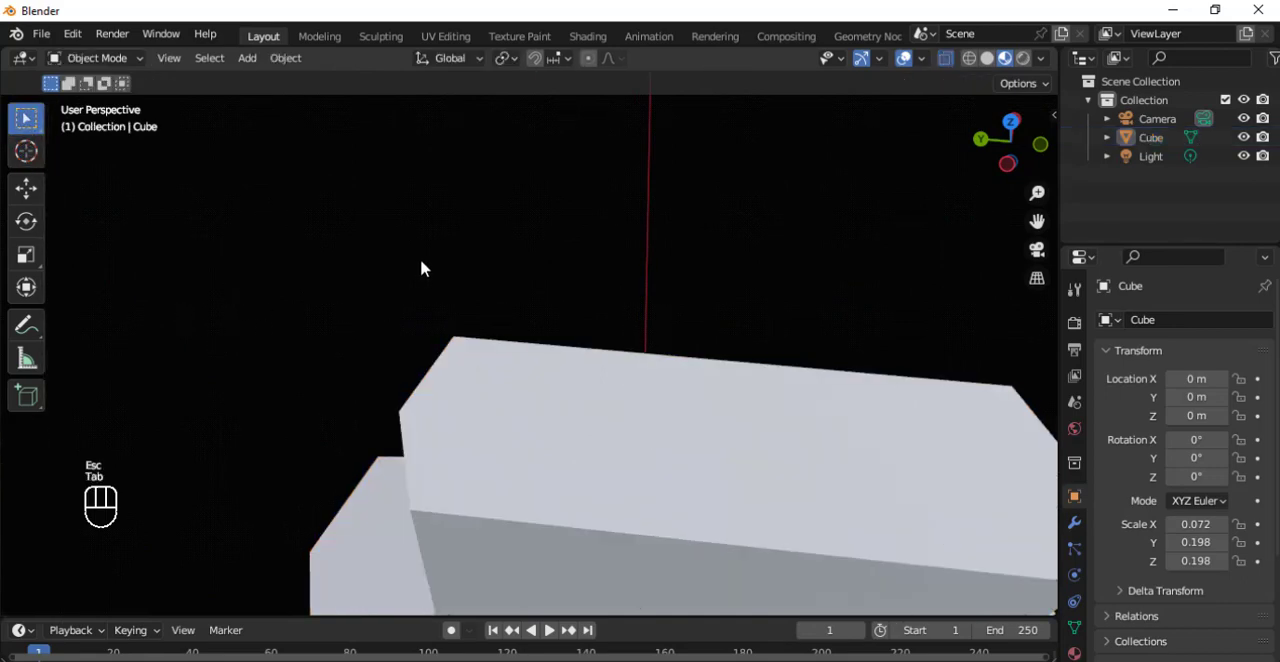
pyautogui.scroll(-5, 400, 266)
pyautogui.moveTo(291, 284); pyautogui.dragTo(337, 354, button='middle')
pyautogui.click(323, 352)
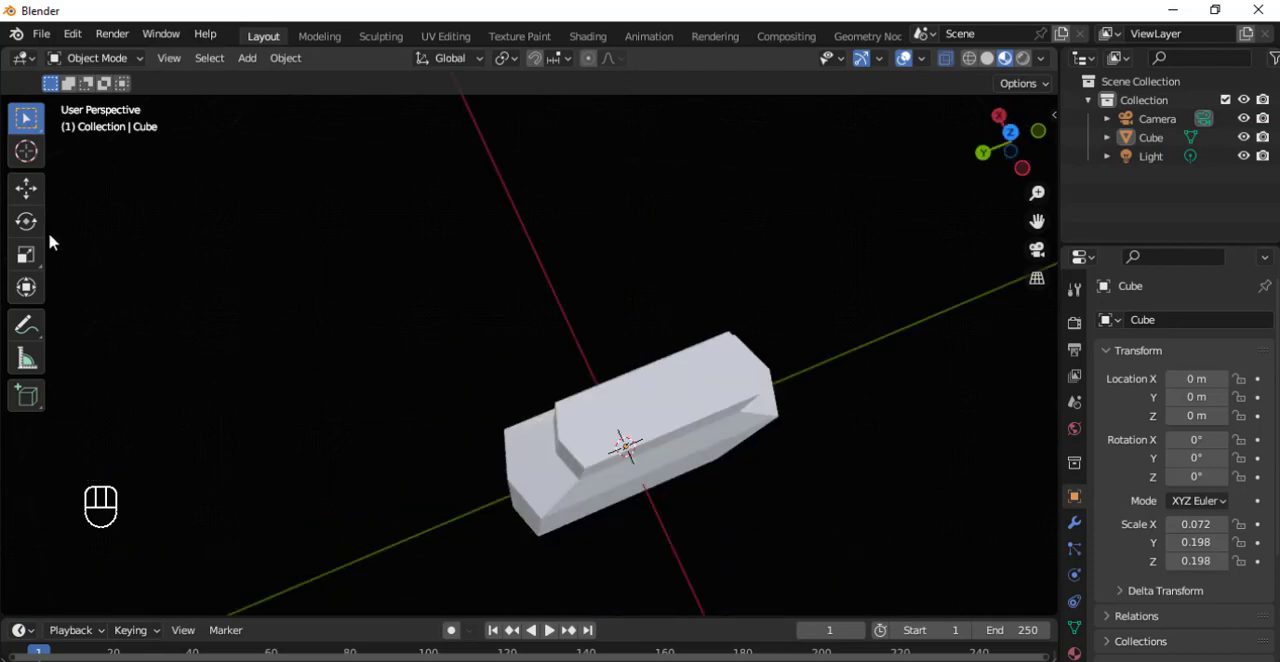
# Add a mesh cylinder at the world origin.
pyautogui.hotkey('shift', 'a')
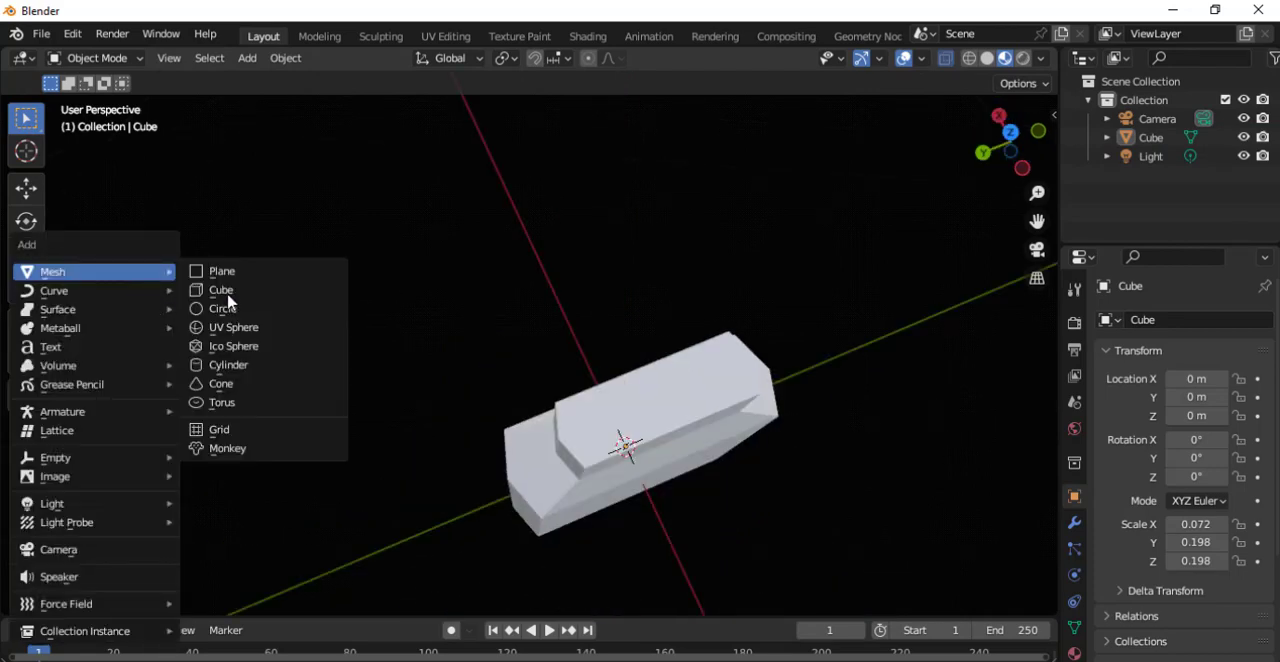
pyautogui.click(253, 366)
pyautogui.keyDown('alt'); pyautogui.scroll(-3, 393, 350); pyautogui.keyUp('alt')
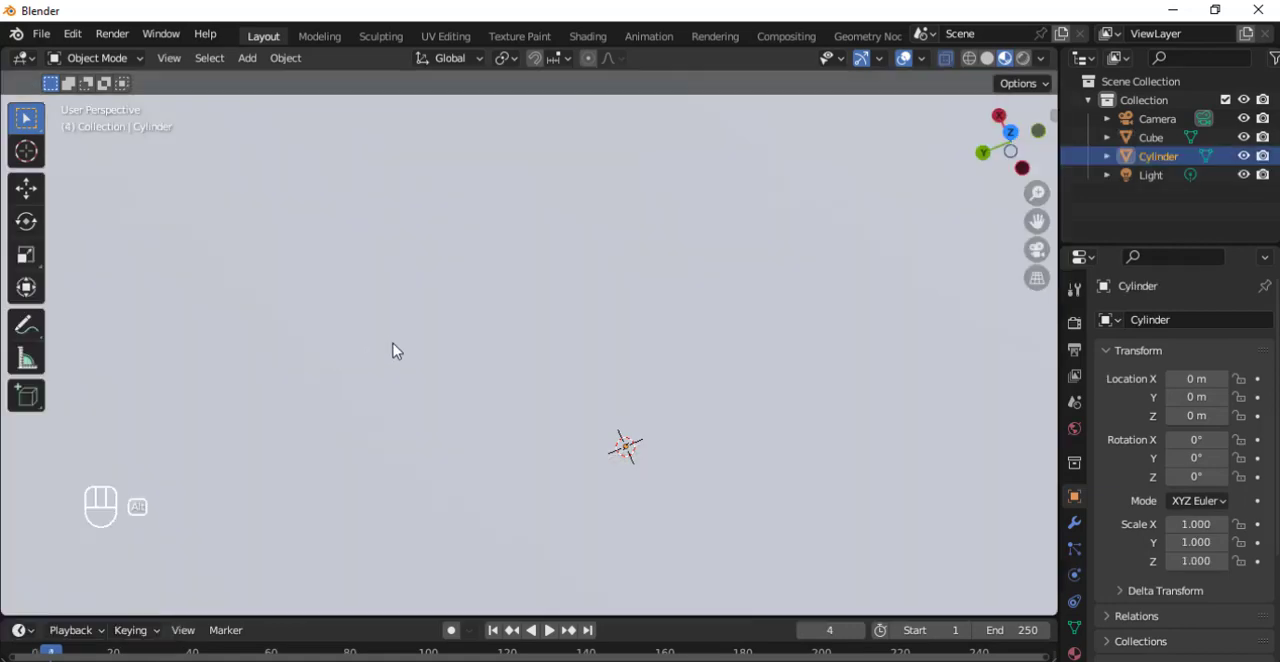
pyautogui.keyDown('alt'); pyautogui.scroll(-8, 476, 377); pyautogui.keyUp('alt')
pyautogui.scroll(-5, 476, 377)
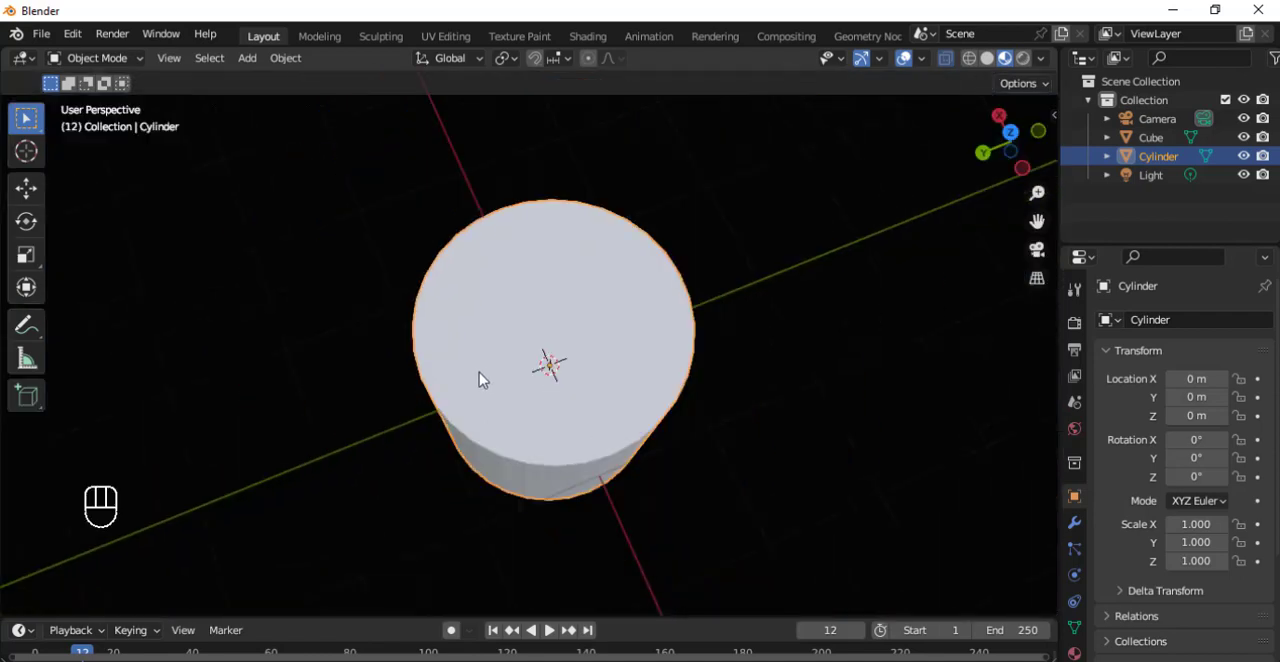
# Move the cylinder beside the bottle to about X 0.56, Y 1.51 m and scale it uniformly to about -0.107.
pyautogui.press('g')
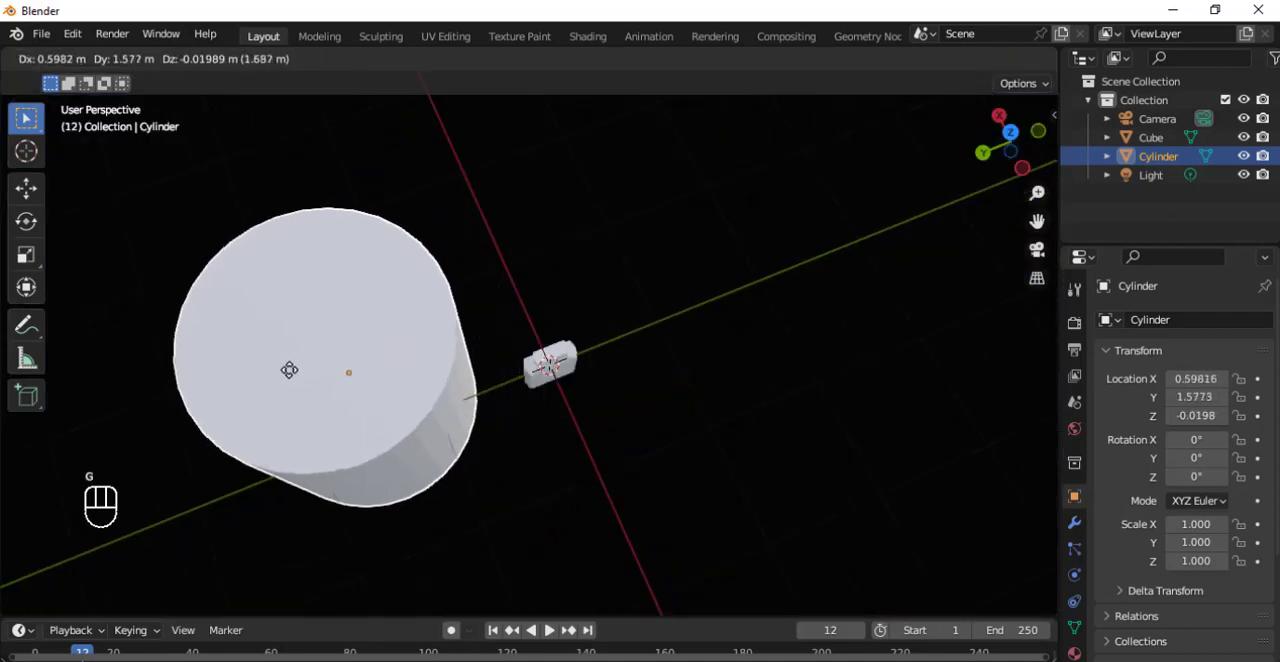
pyautogui.click(303, 378)
pyautogui.press('s')
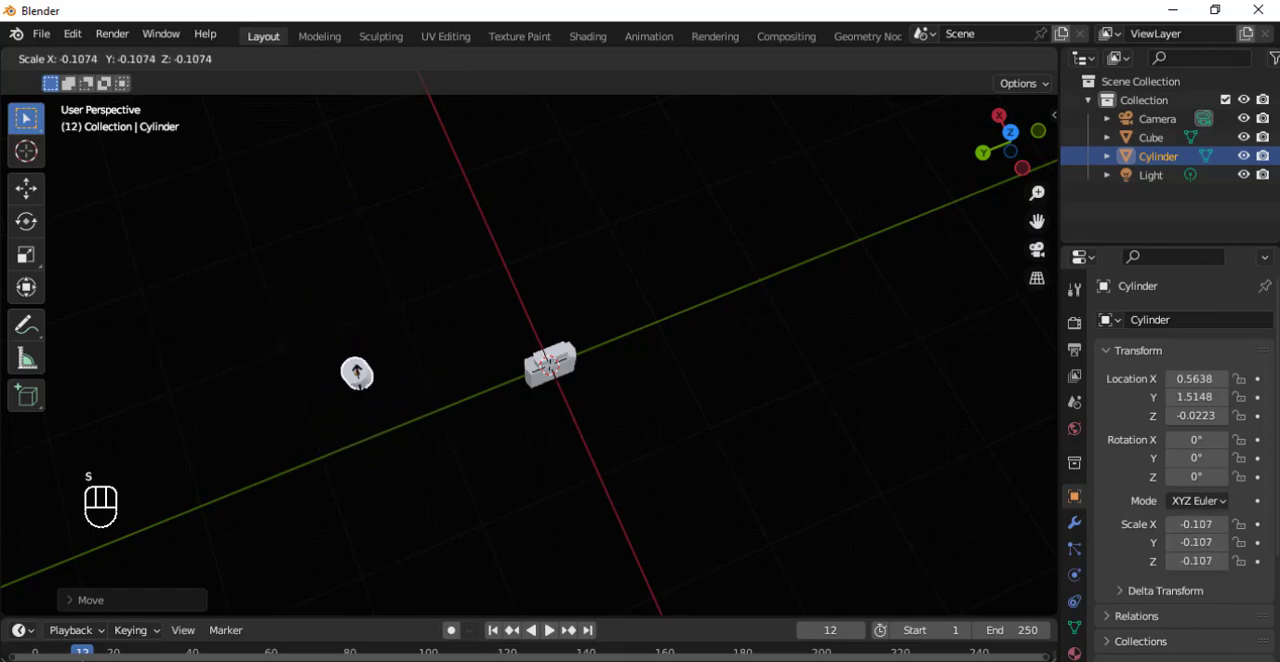
pyautogui.click(357, 373)
# Move the cylinder over the bottle's neck to about X 0.033, Y 0.029, Z 0.447 m.
pyautogui.moveTo(443, 409); pyautogui.dragTo(430, 304, button='middle')
pyautogui.press('s')
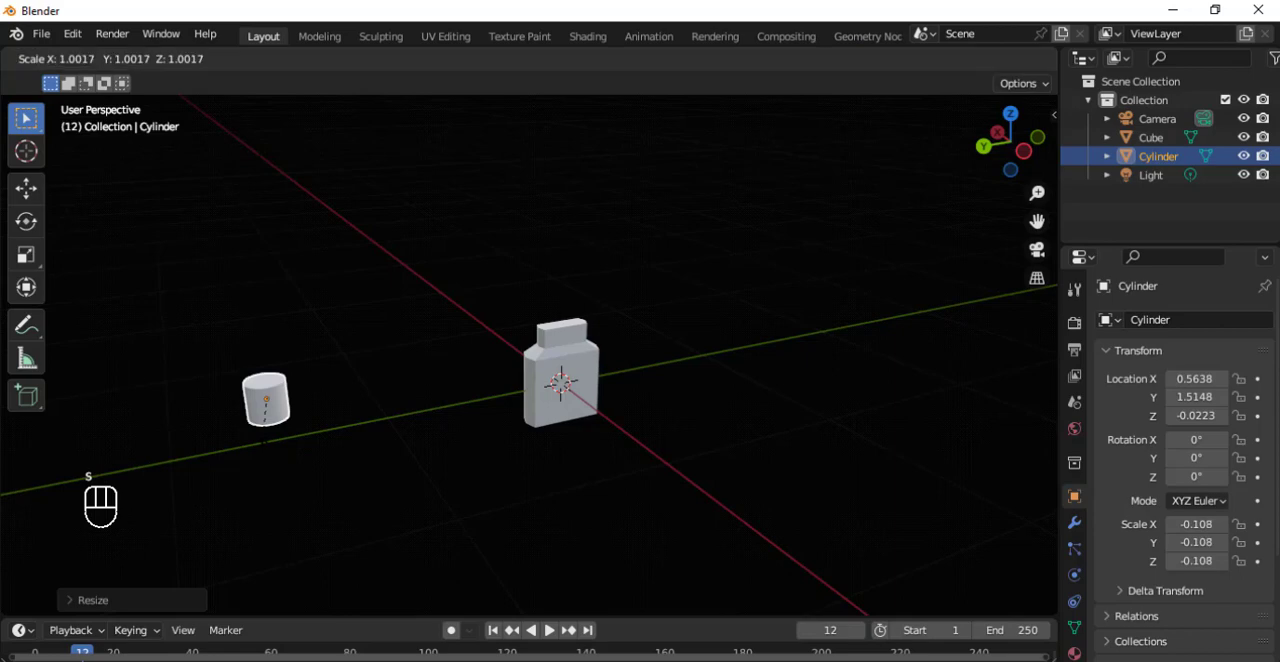
pyautogui.press('g')
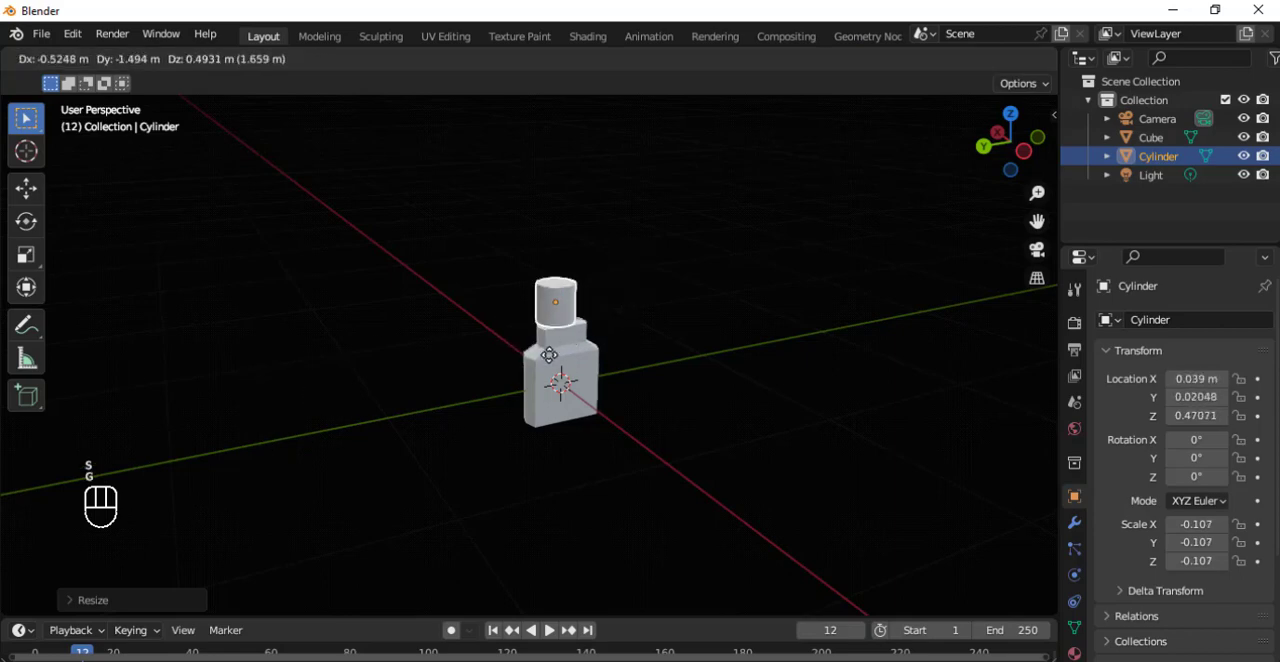
pyautogui.click(552, 358)
pyautogui.scroll(8, 571, 303)
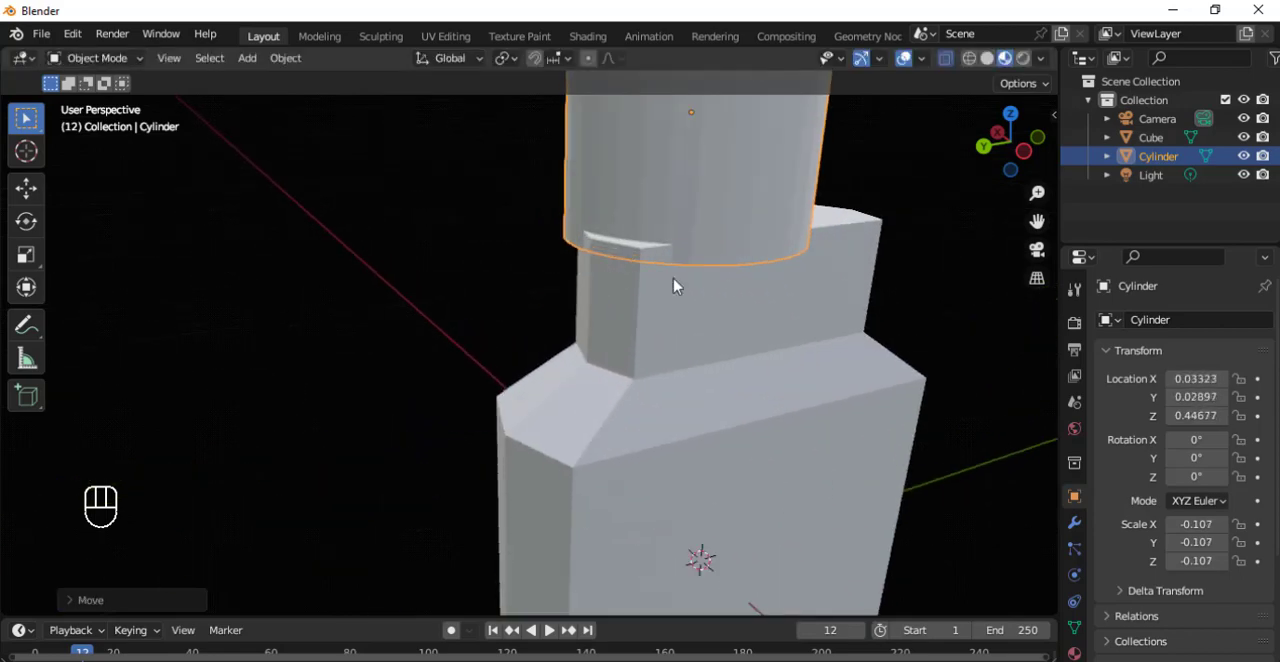
# Shrink the cylinder above the neck uniformly to a scale of about -0.016.
pyautogui.moveTo(626, 340); pyautogui.dragTo(569, 380, button='middle')
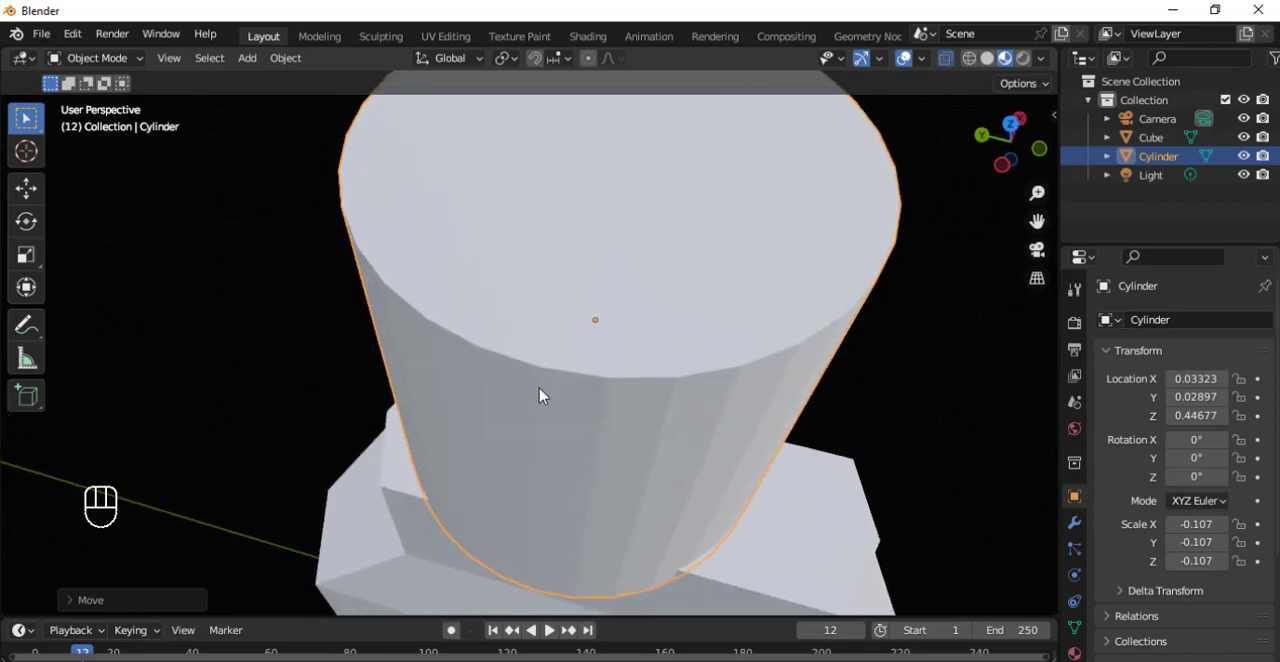
pyautogui.press('s')
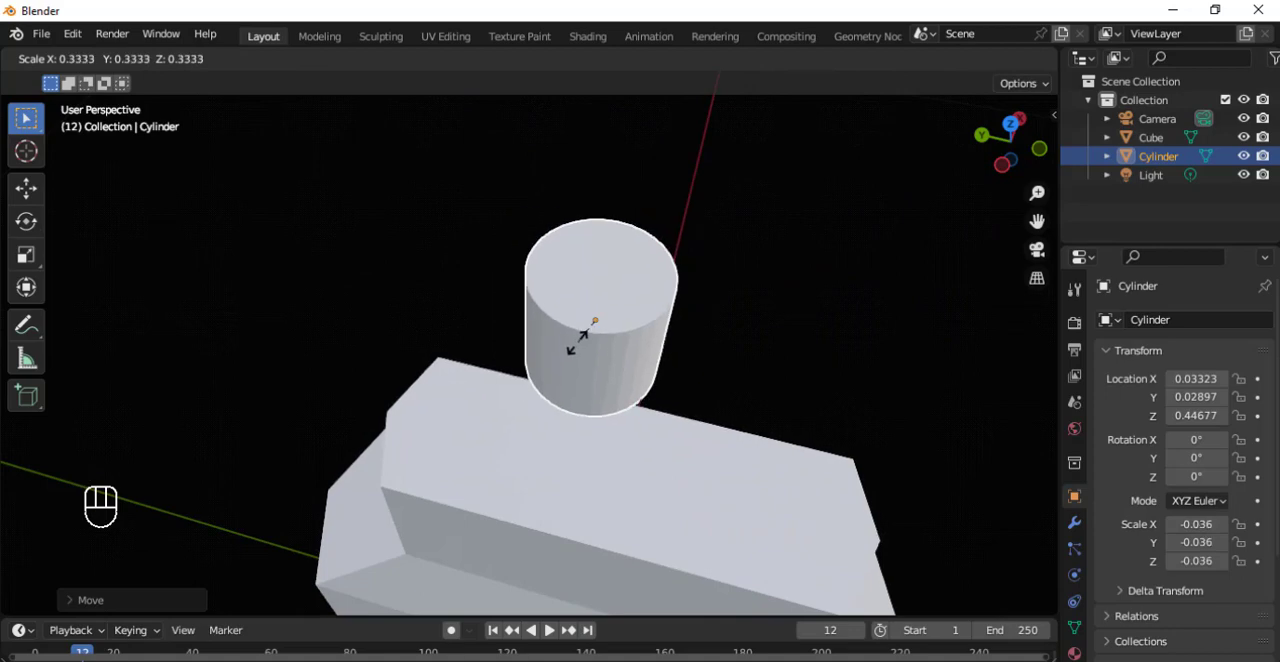
pyautogui.click(588, 337)
pyautogui.scroll(-2, 592, 336)
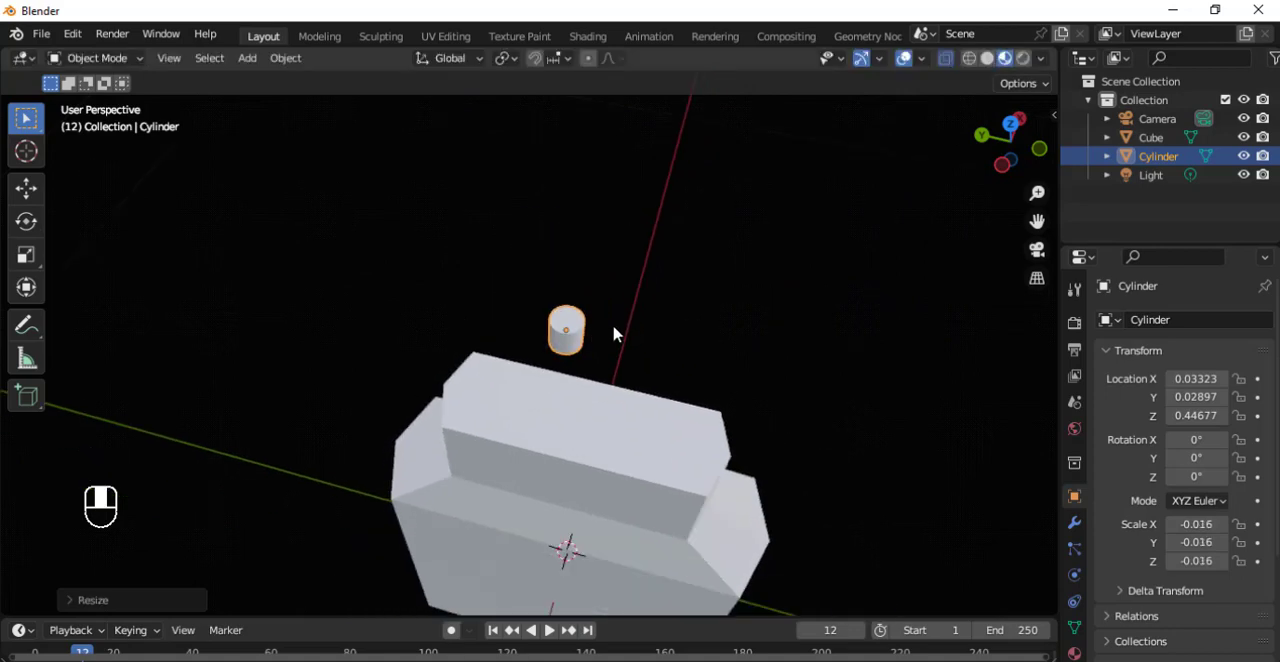
pyautogui.moveTo(614, 334); pyautogui.dragTo(645, 312, button='middle')
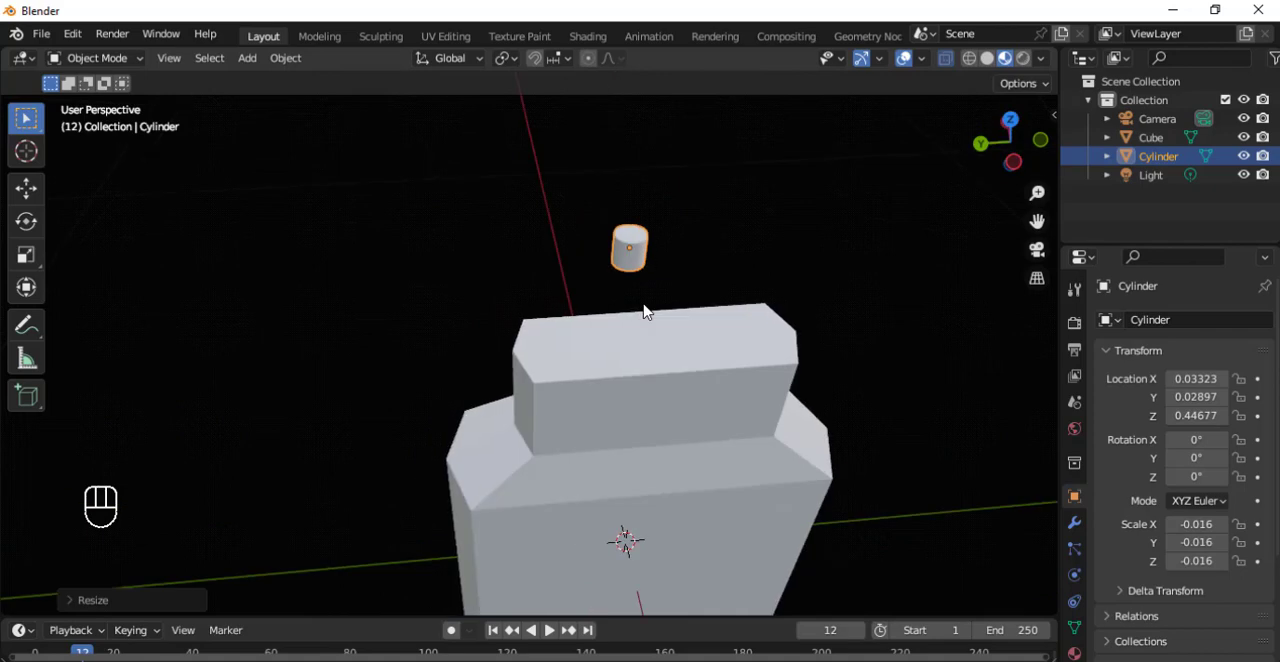
# Switch the viewport to solid shading with X-ray off and the overlays hidden.
pyautogui.click(988, 58)
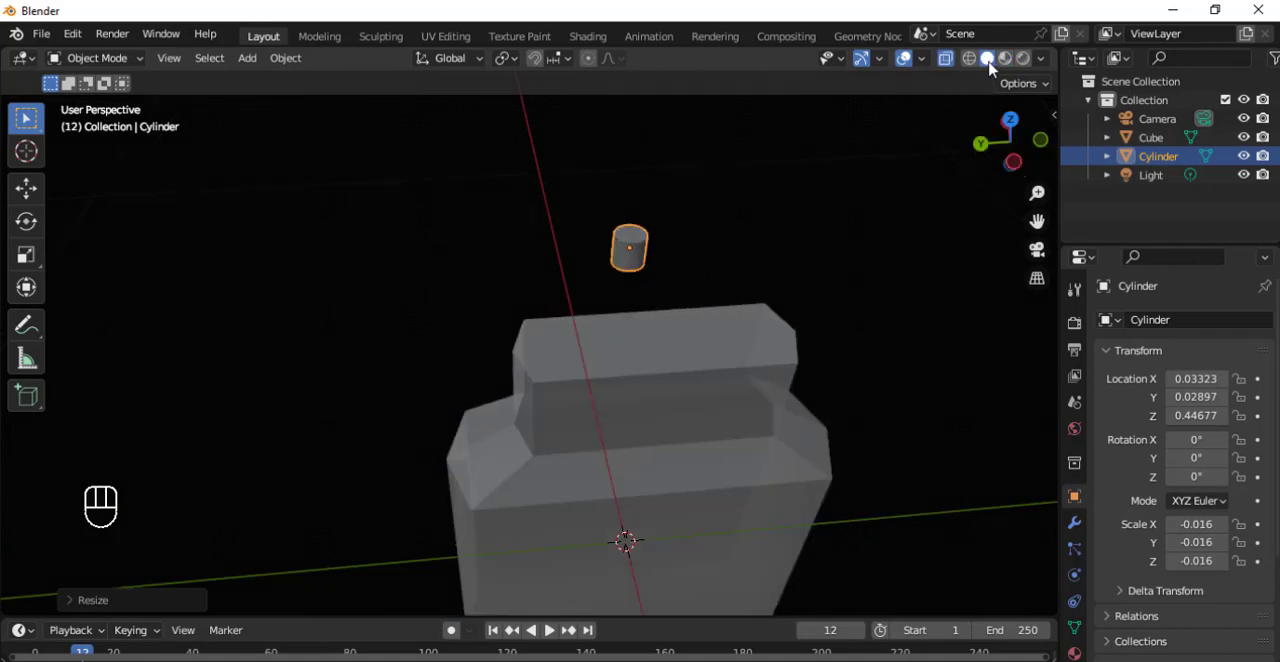
pyautogui.click(946, 60)
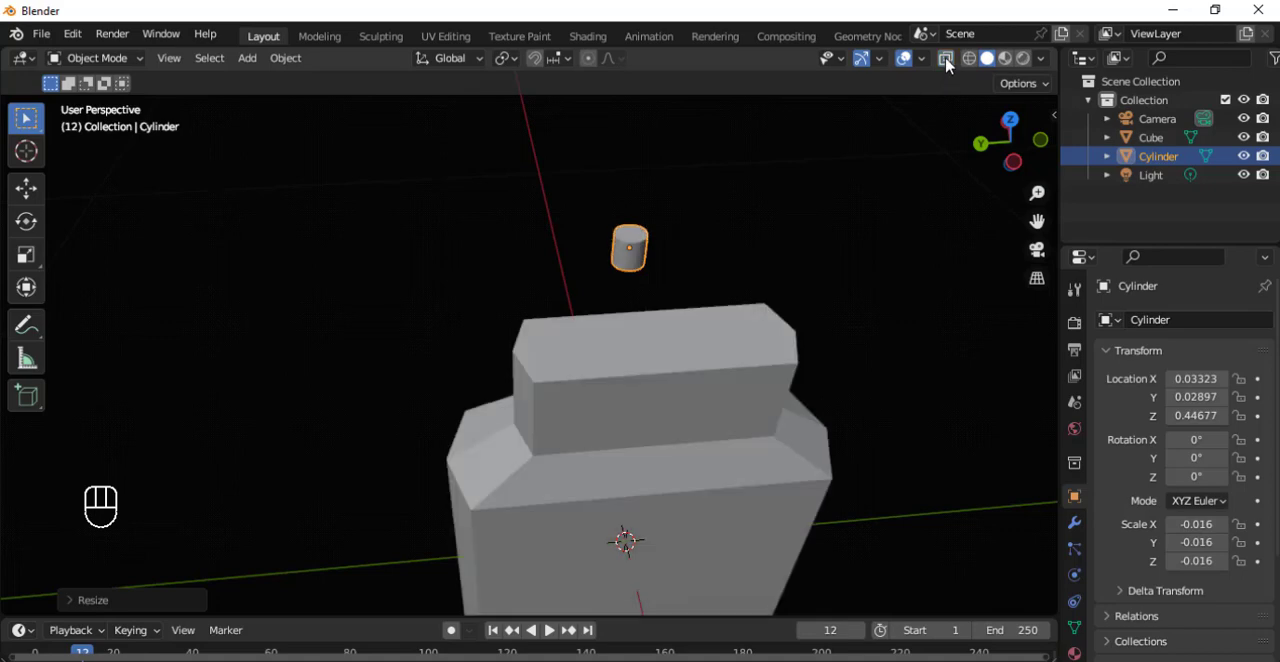
pyautogui.click(946, 60)
pyautogui.click(946, 60)
pyautogui.click(905, 65)
pyautogui.click(905, 65)
pyautogui.click(905, 65)
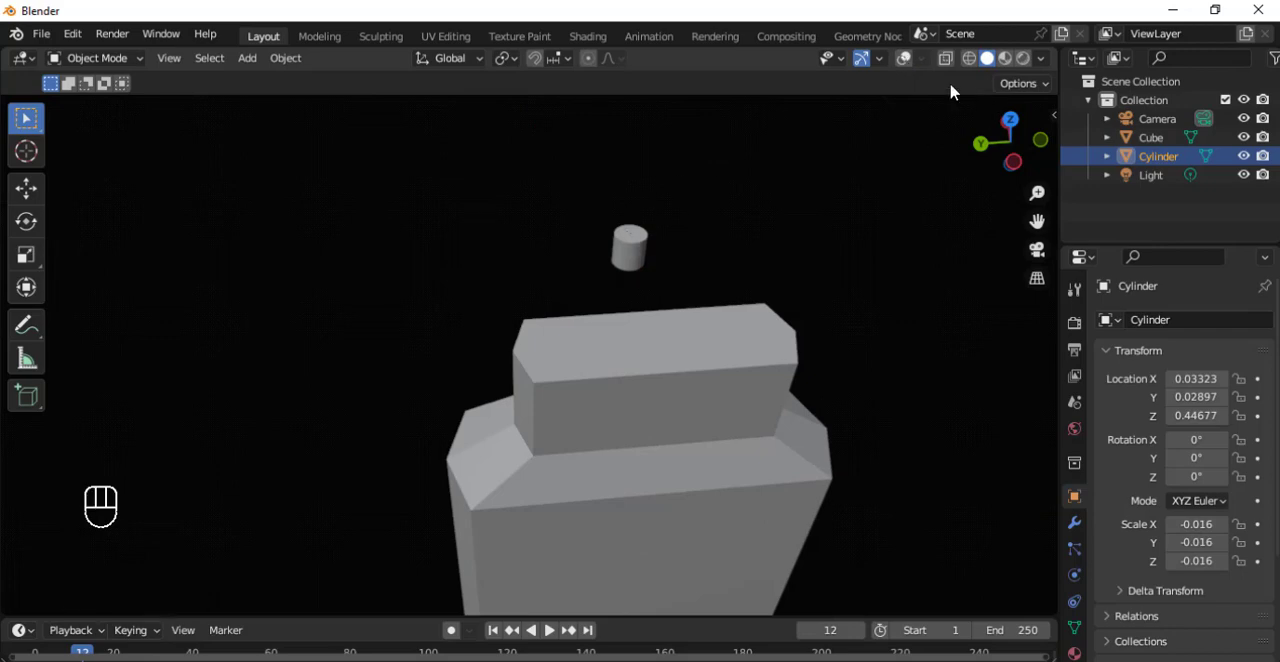
# Show the viewport overlays again and move the cylinder down over the neck to about X -0.017, Y 0.065, Z 0.386 m.
pyautogui.click(905, 66)
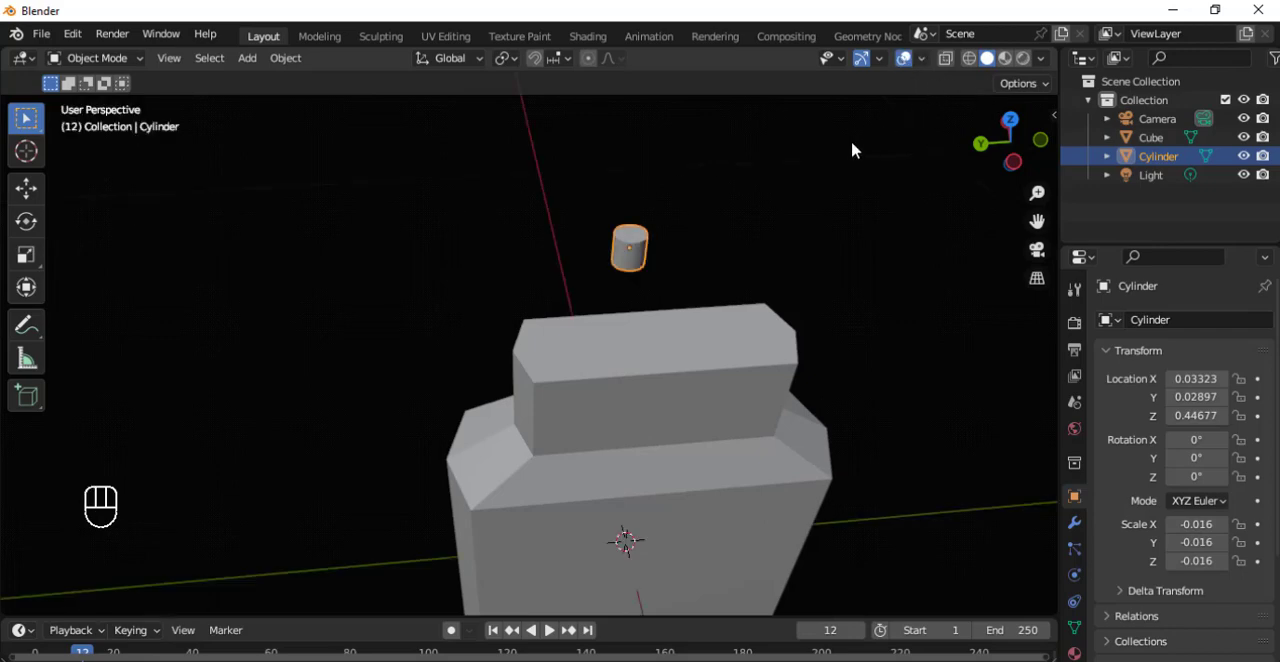
pyautogui.press('g')
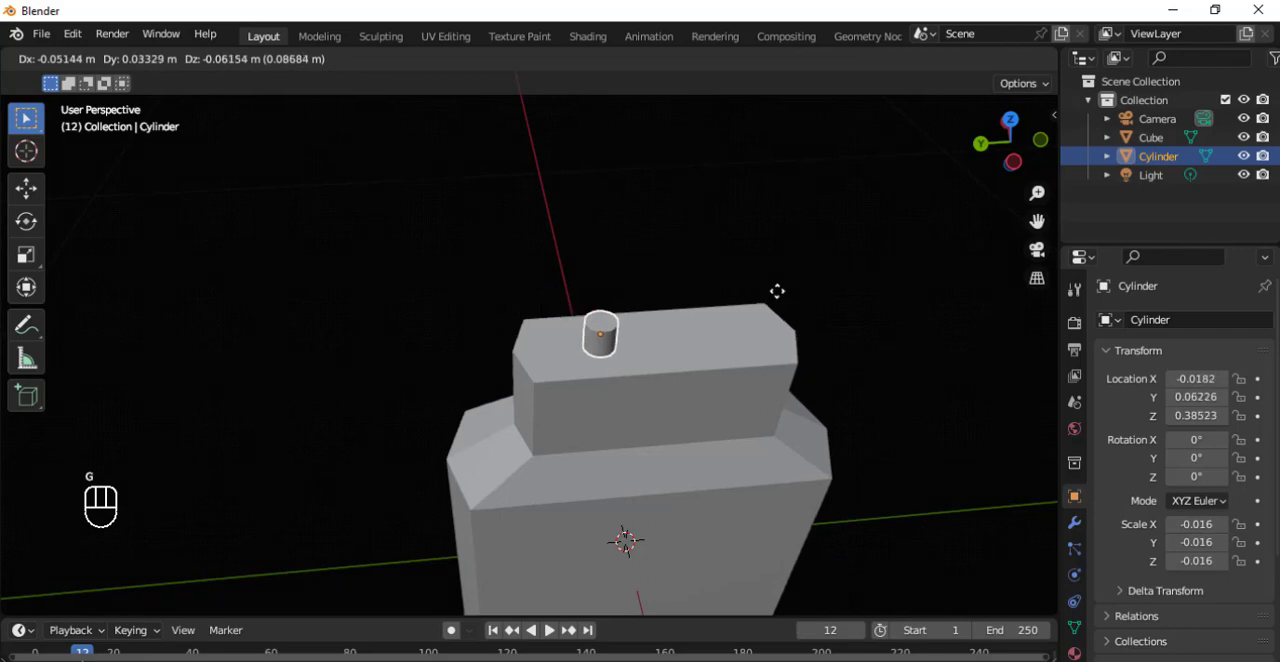
pyautogui.click(776, 296)
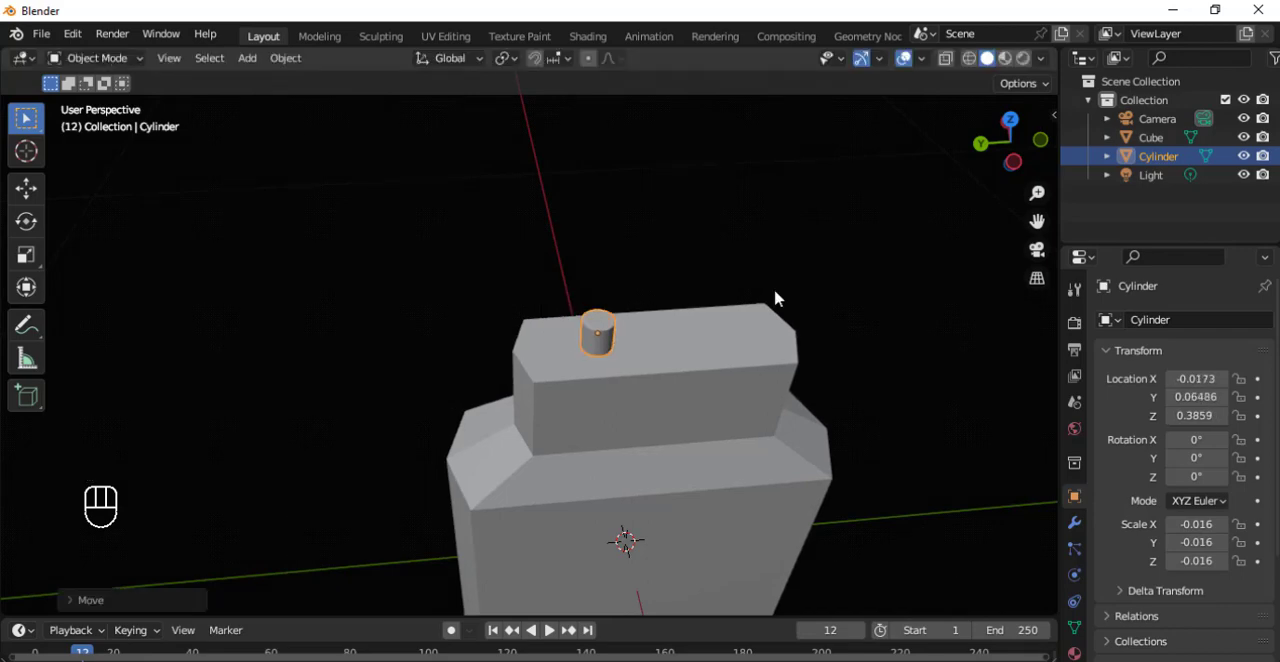
pyautogui.click(970, 60)
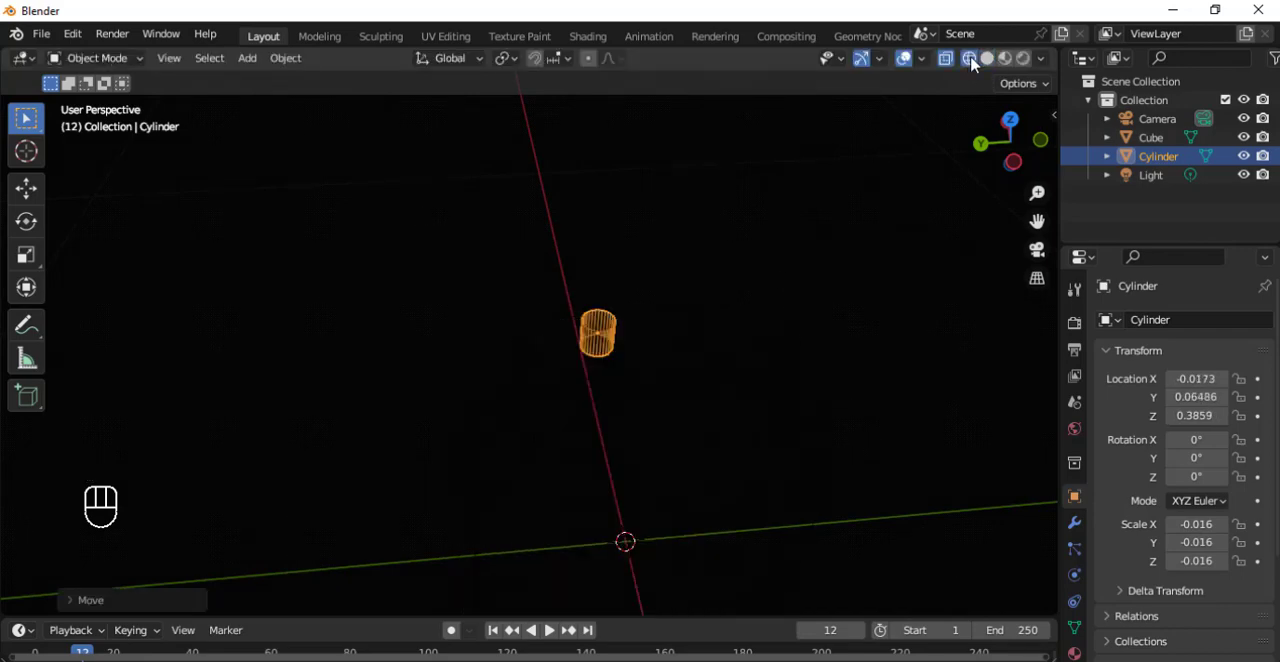
pyautogui.click(987, 58)
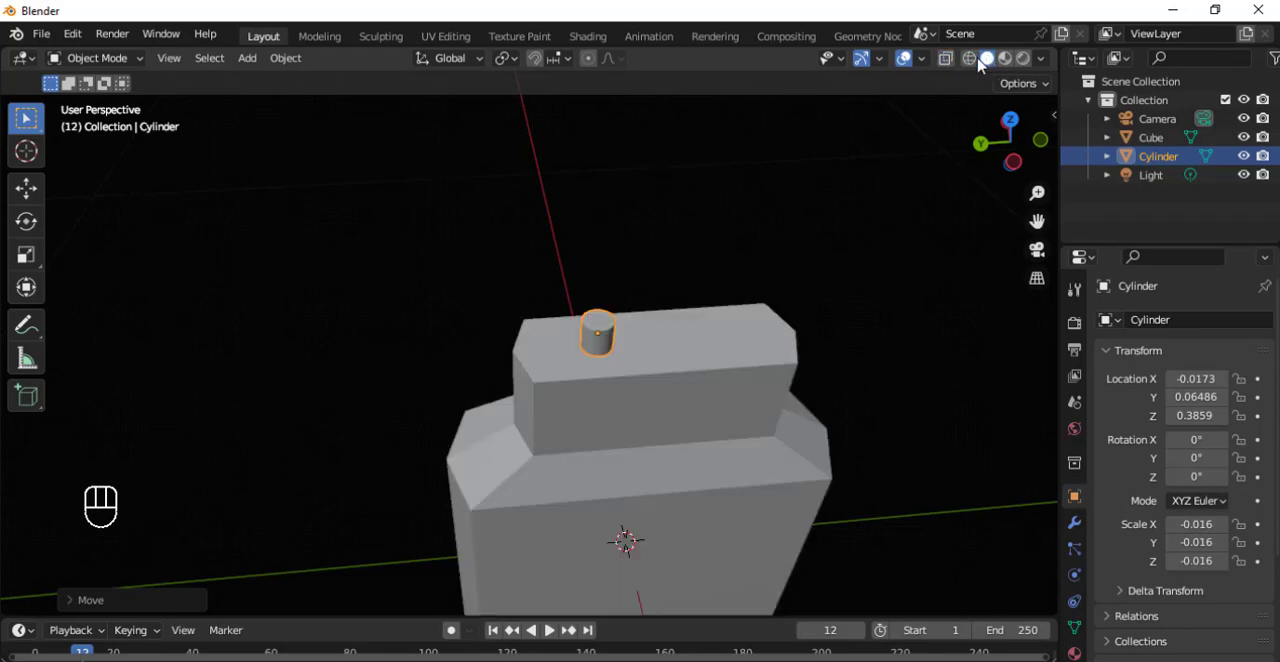
# Working from the top view, shift the cylinder along Y to about 0.113 m and along X to about -0.004 m.
pyautogui.moveTo(684, 270); pyautogui.dragTo(644, 253, button='middle')
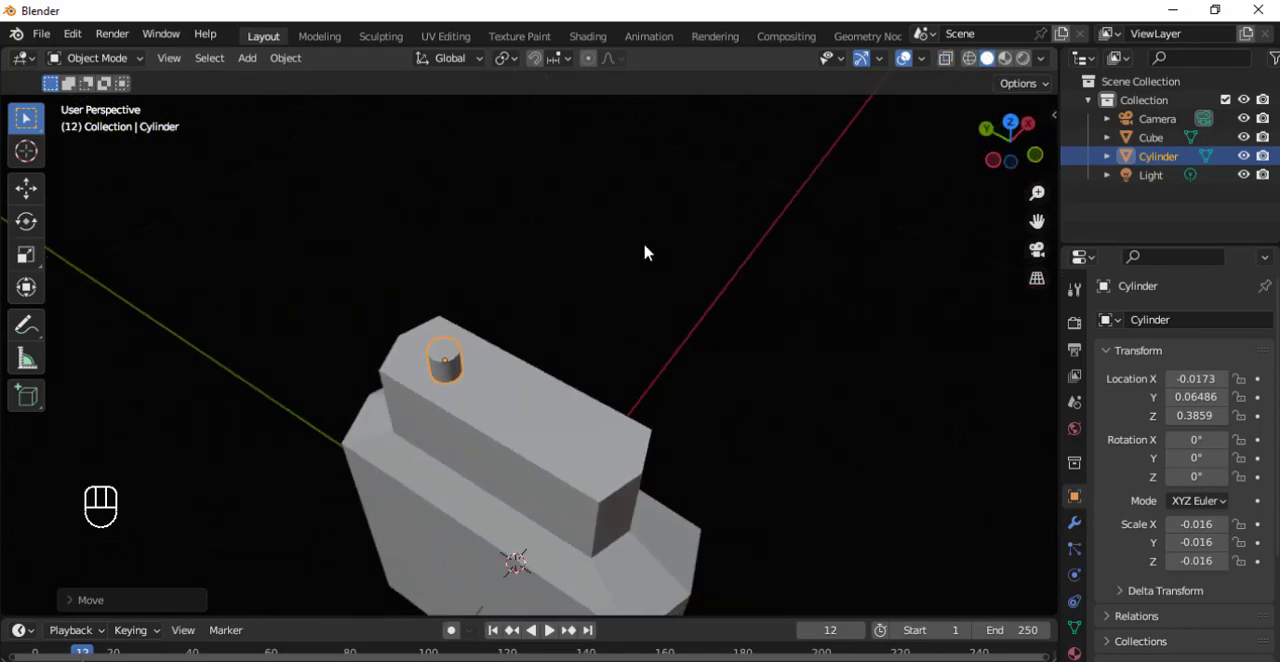
pyautogui.press('`')
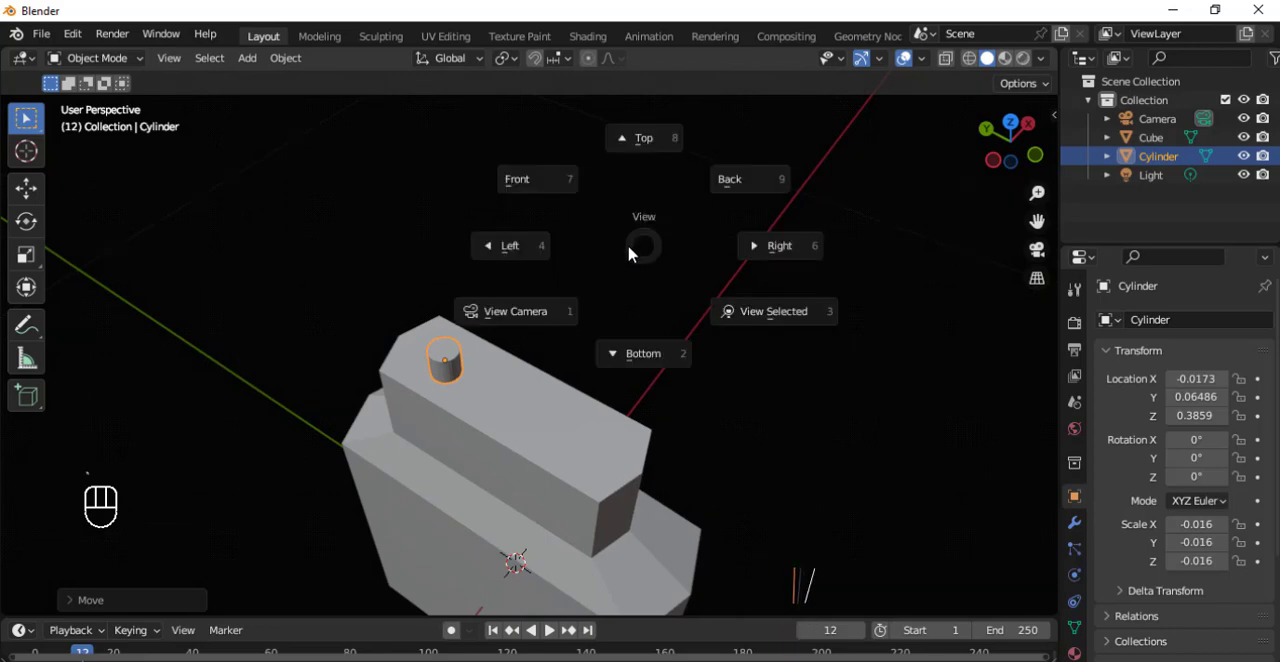
pyautogui.click(643, 159)
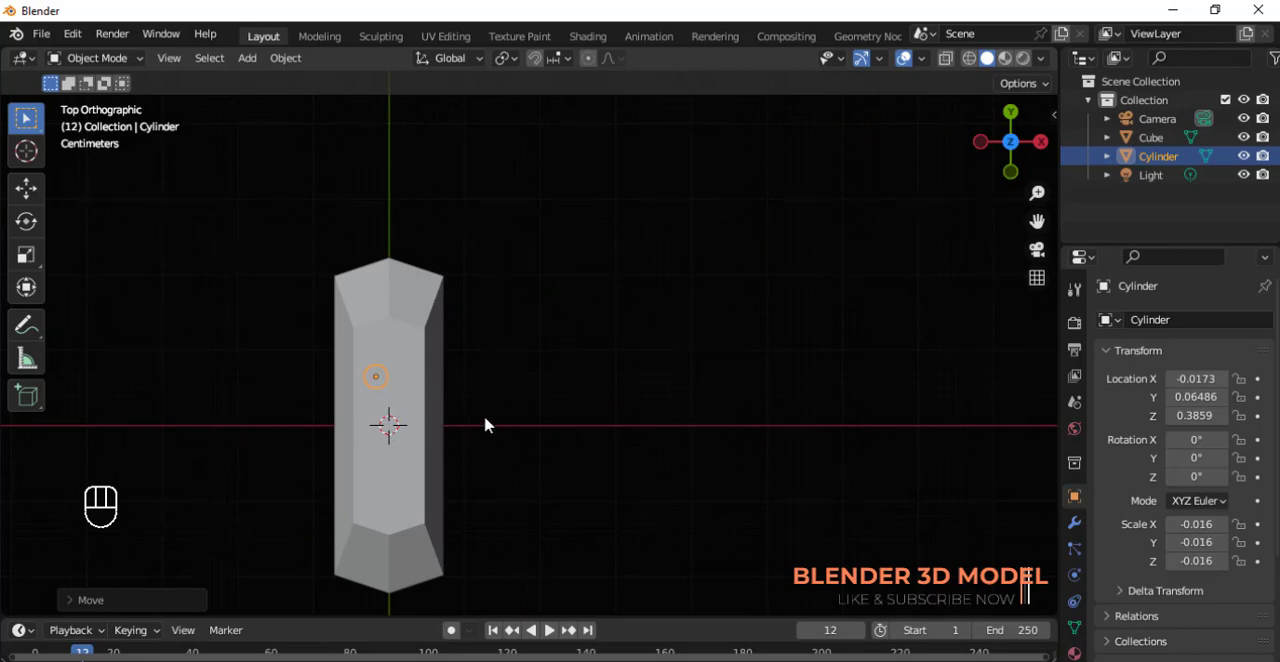
pyautogui.keyDown('shift'); pyautogui.moveTo(497, 417); pyautogui.dragTo(690, 382, button='middle'); pyautogui.keyUp('shift')
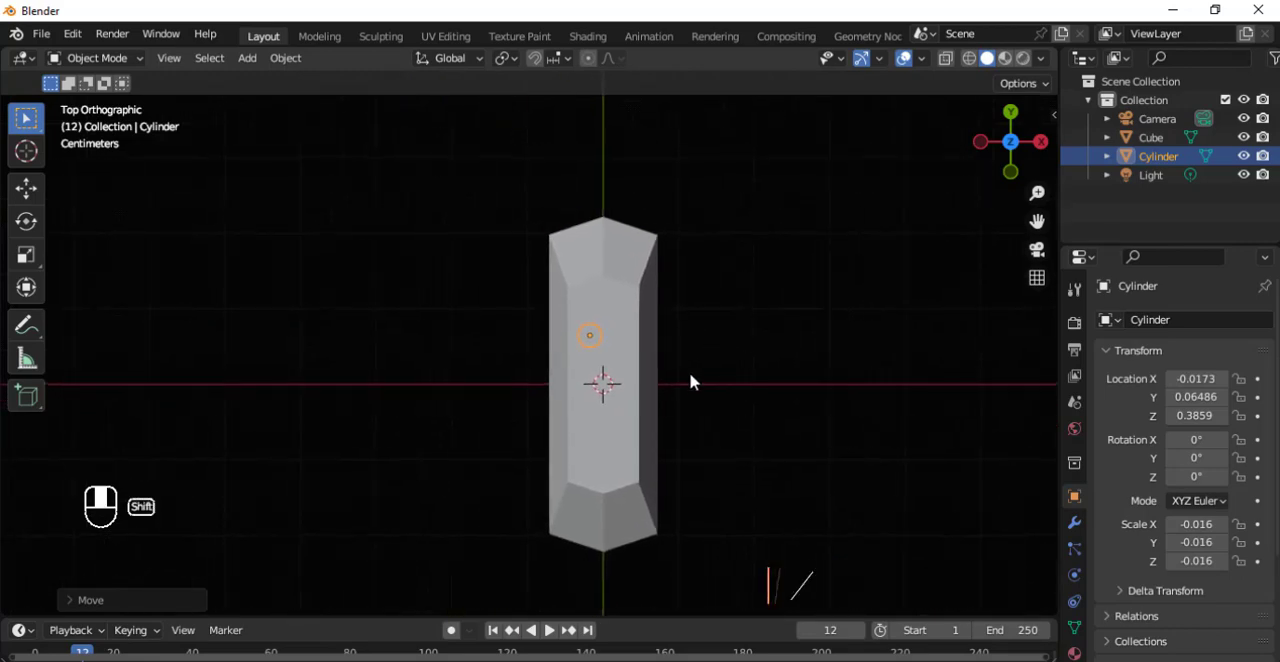
pyautogui.press('g')
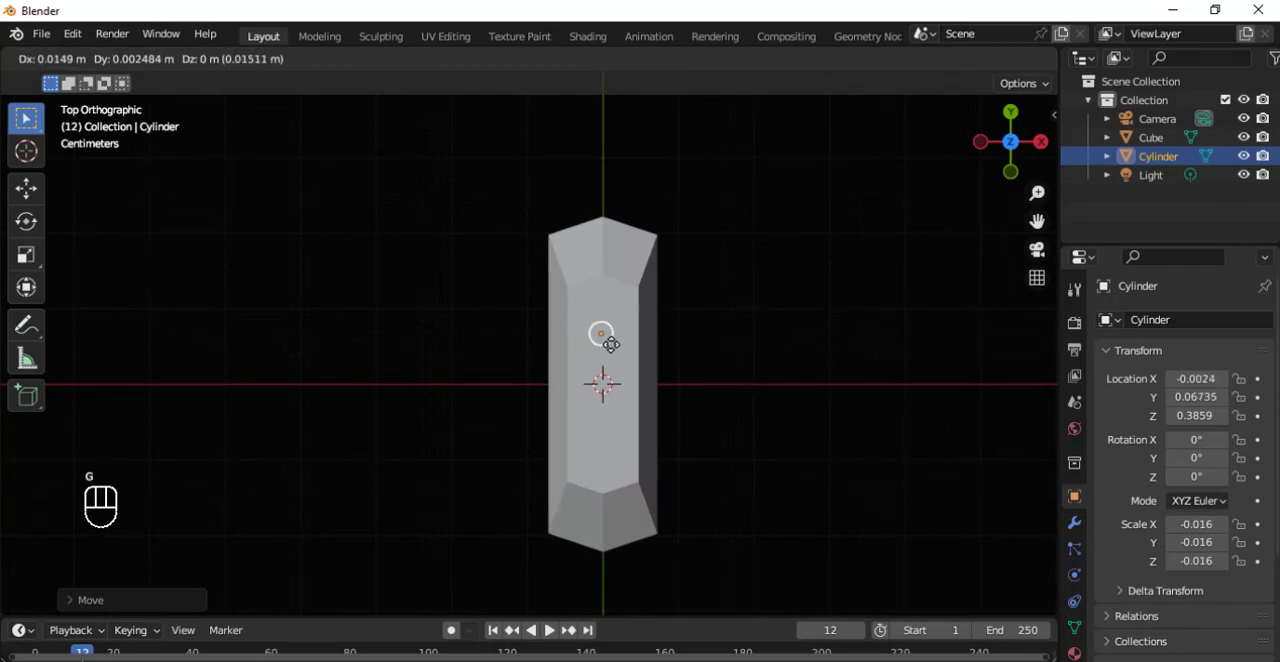
pyautogui.press('y')
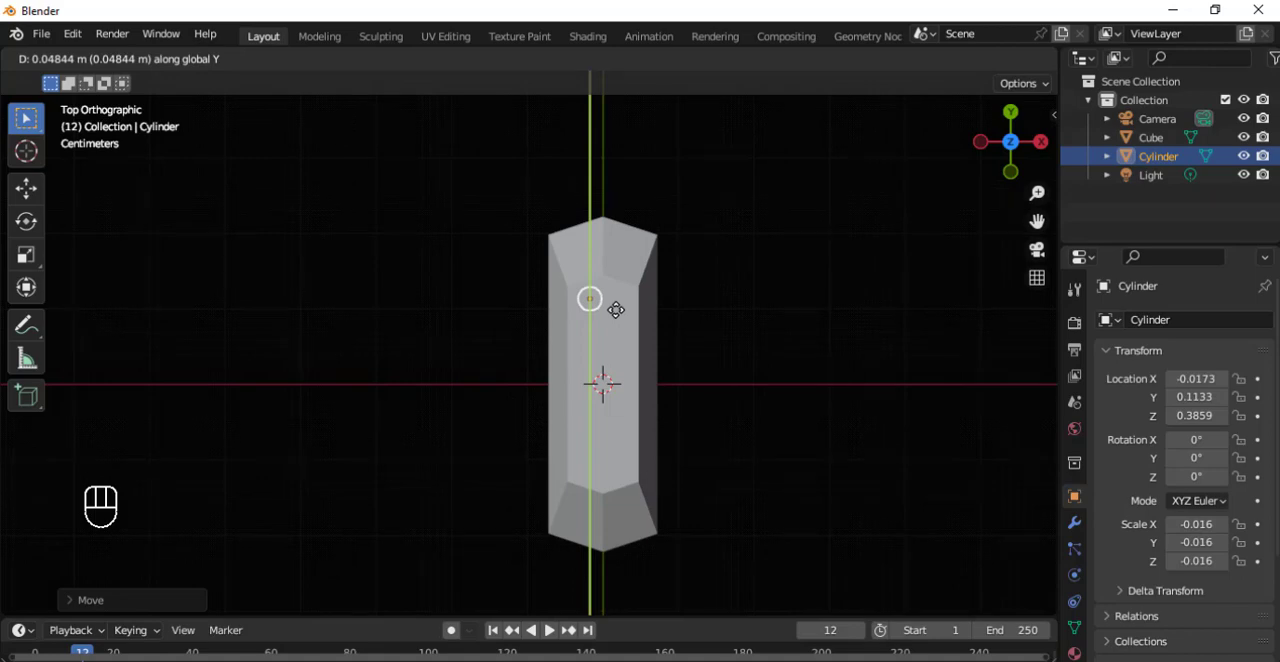
pyautogui.click(615, 310)
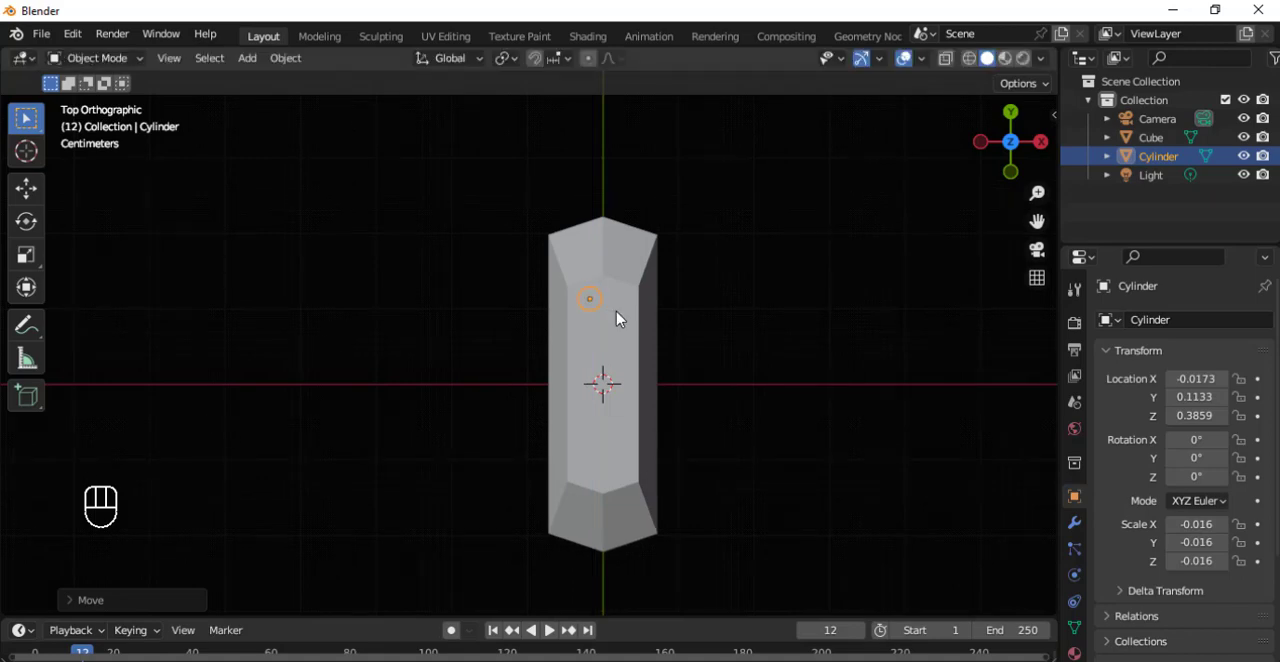
pyautogui.press('g')
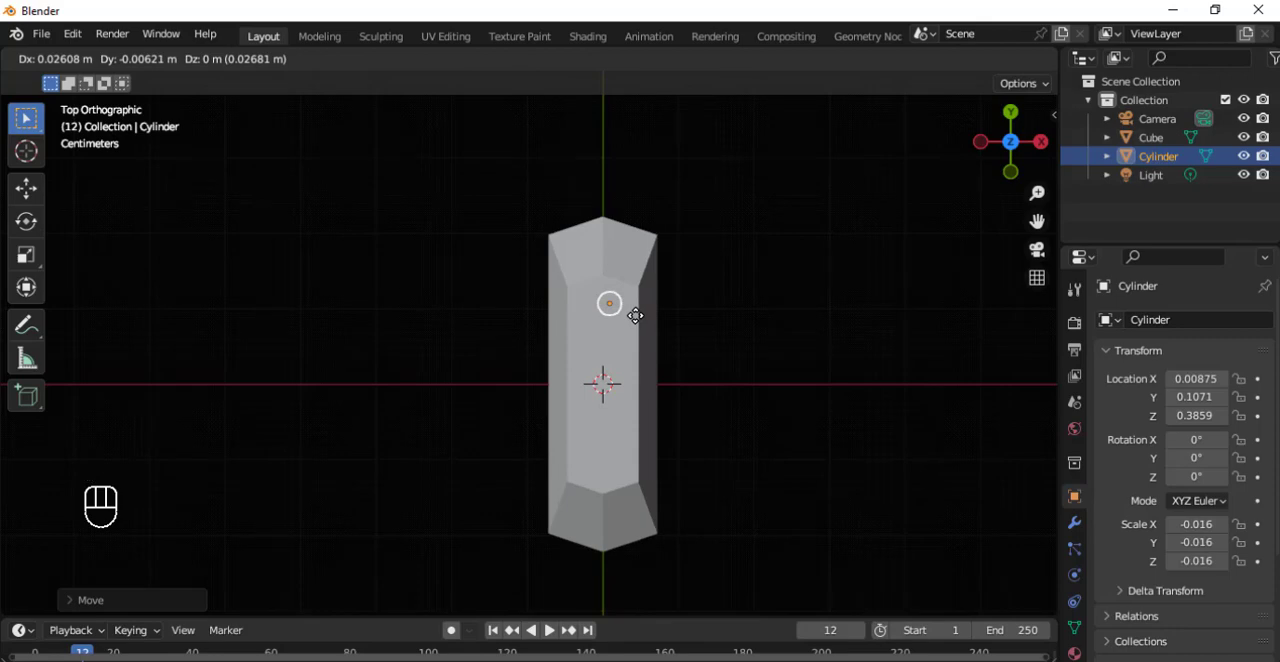
pyautogui.press('x')
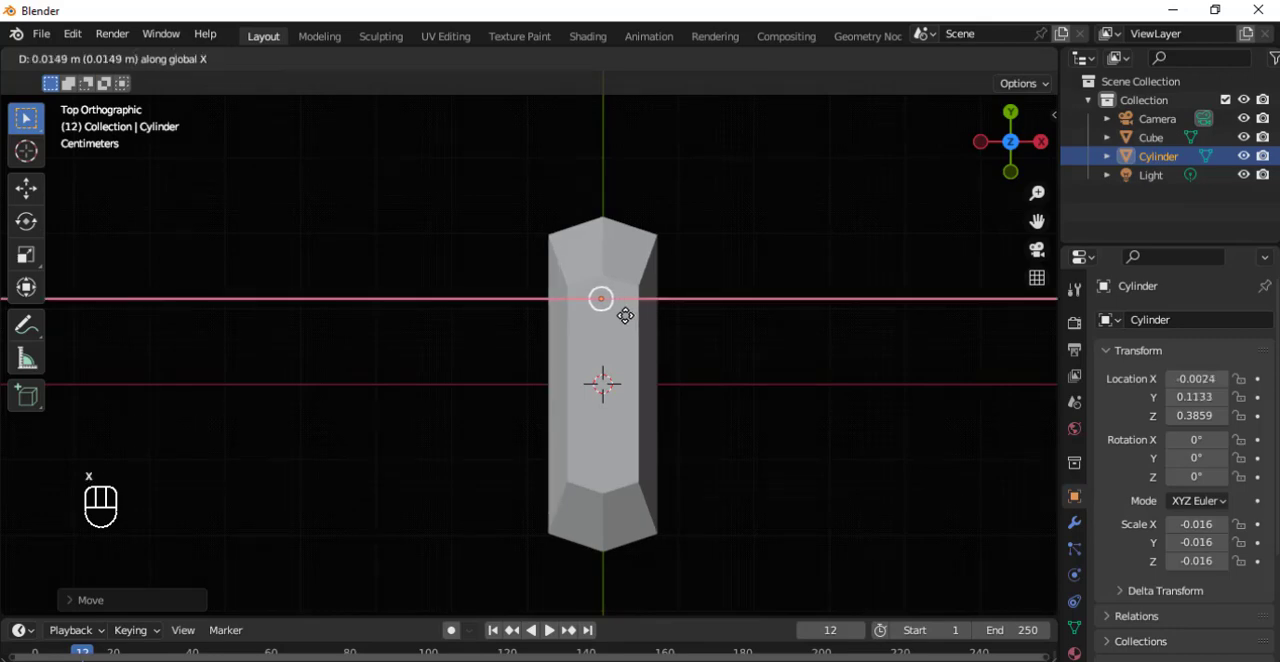
pyautogui.click(626, 316)
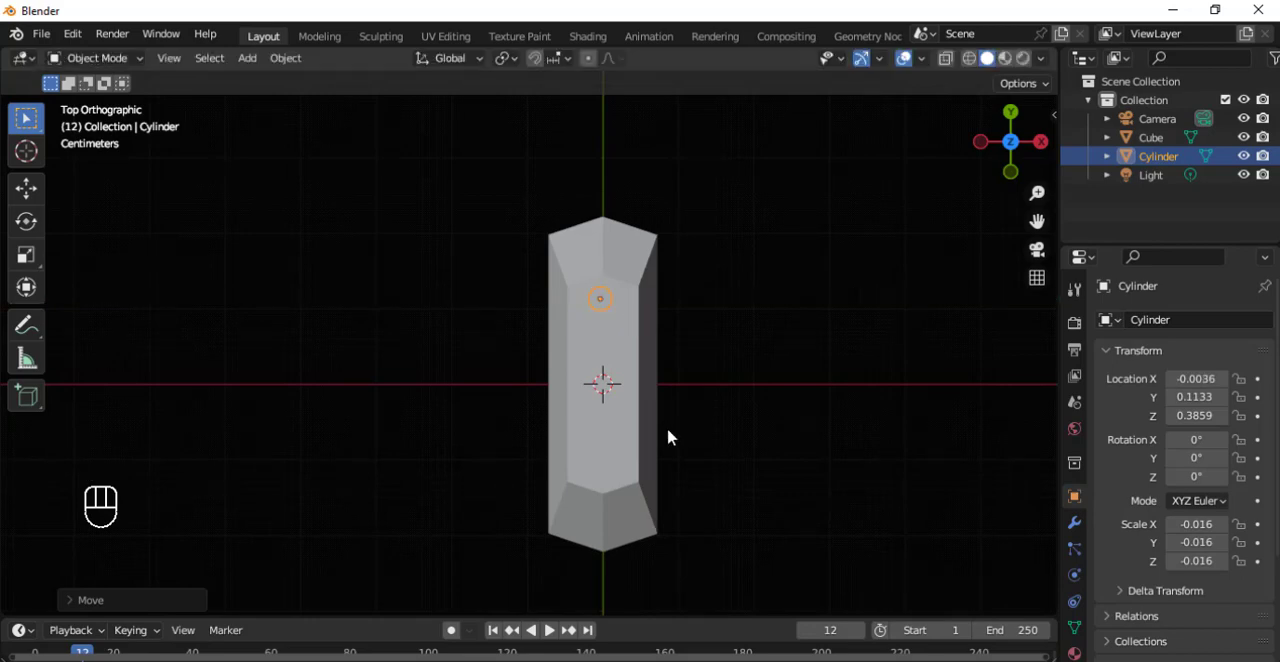
# Move the cylinder back along Y toward the neck's centre, to about 0.077 m.
pyautogui.moveTo(669, 437)
pyautogui.mouseDown(button='middle')
pyautogui.moveTo(753, 356)
pyautogui.moveTo(666, 440)
pyautogui.mouseUp(button='middle')
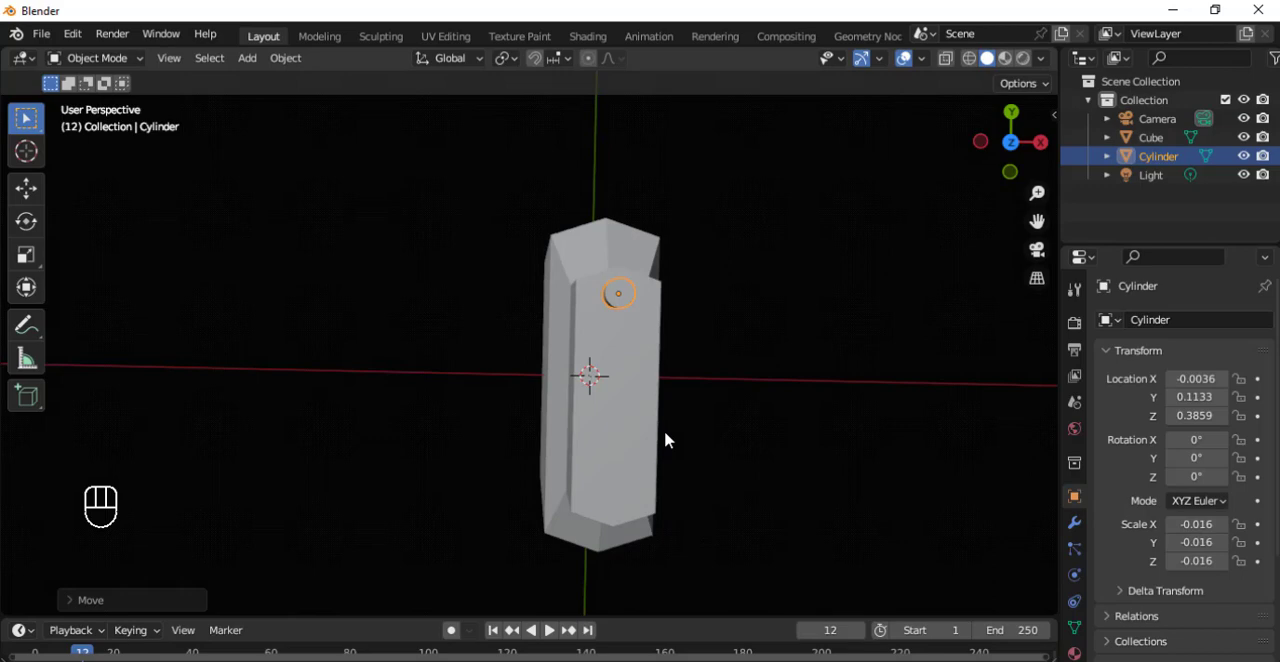
pyautogui.press('g')
pyautogui.press('y')
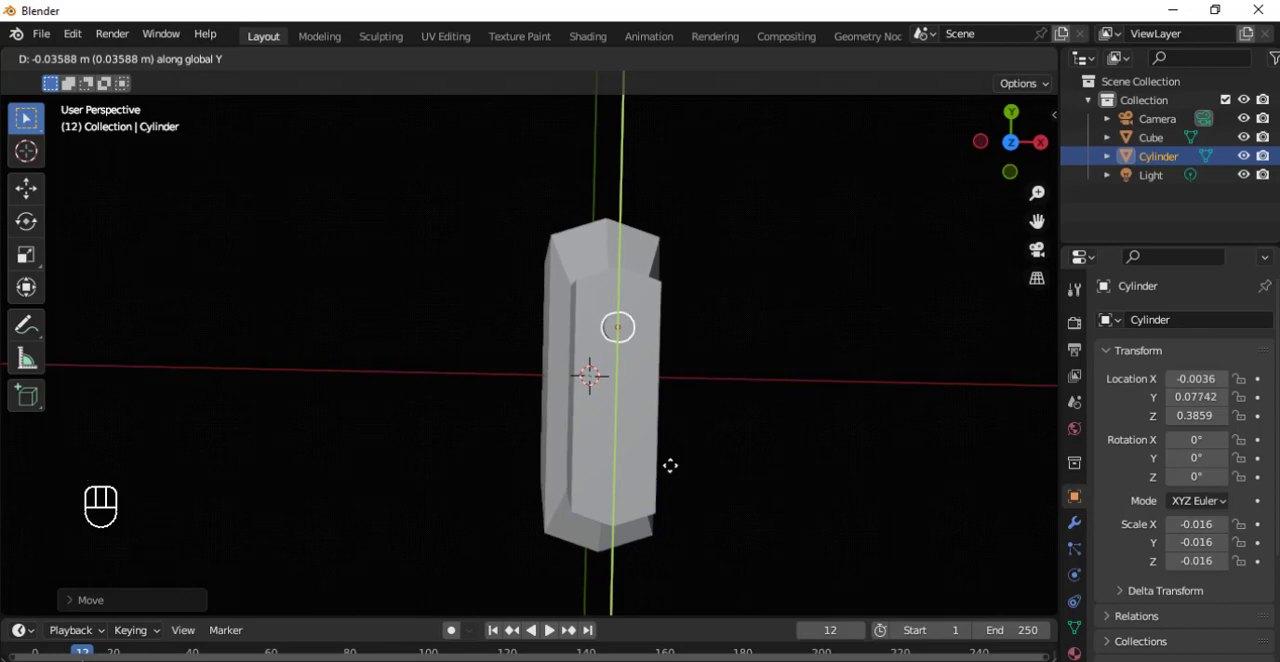
pyautogui.click(670, 470)
# Working from the front view, lower the cylinder along Z into the neck's top, to about 0.362 m.
pyautogui.moveTo(726, 449); pyautogui.dragTo(697, 304, button='middle')
pyautogui.press('`')
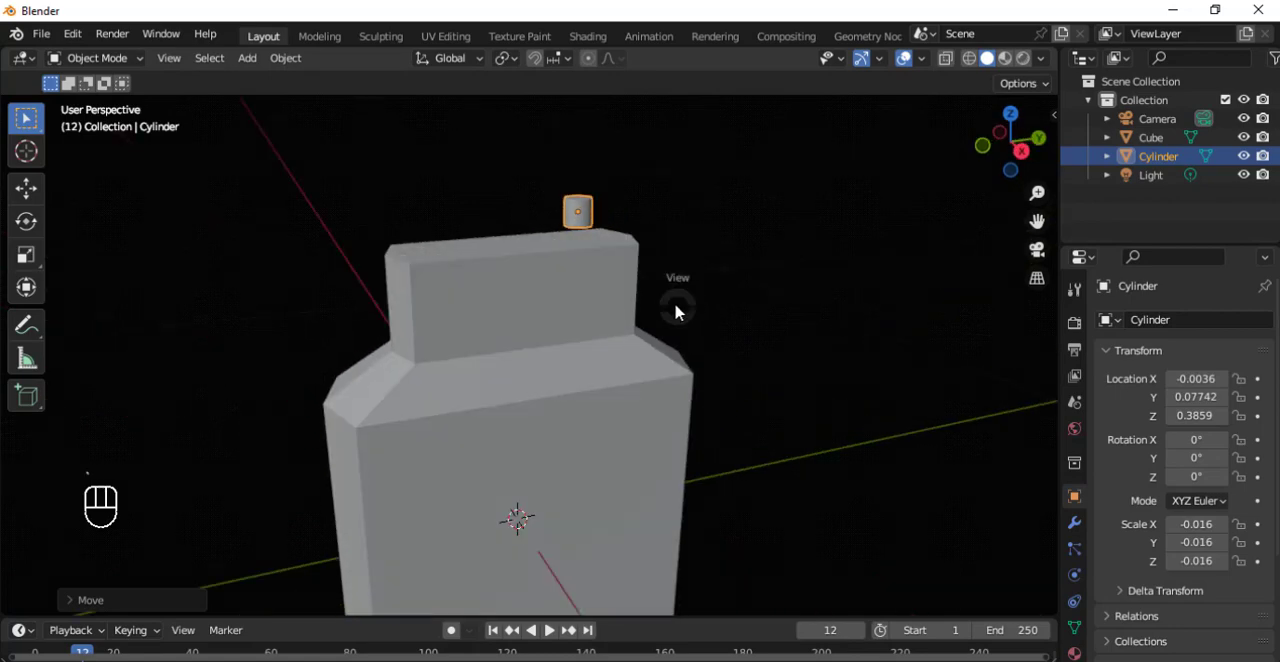
pyautogui.click(591, 247)
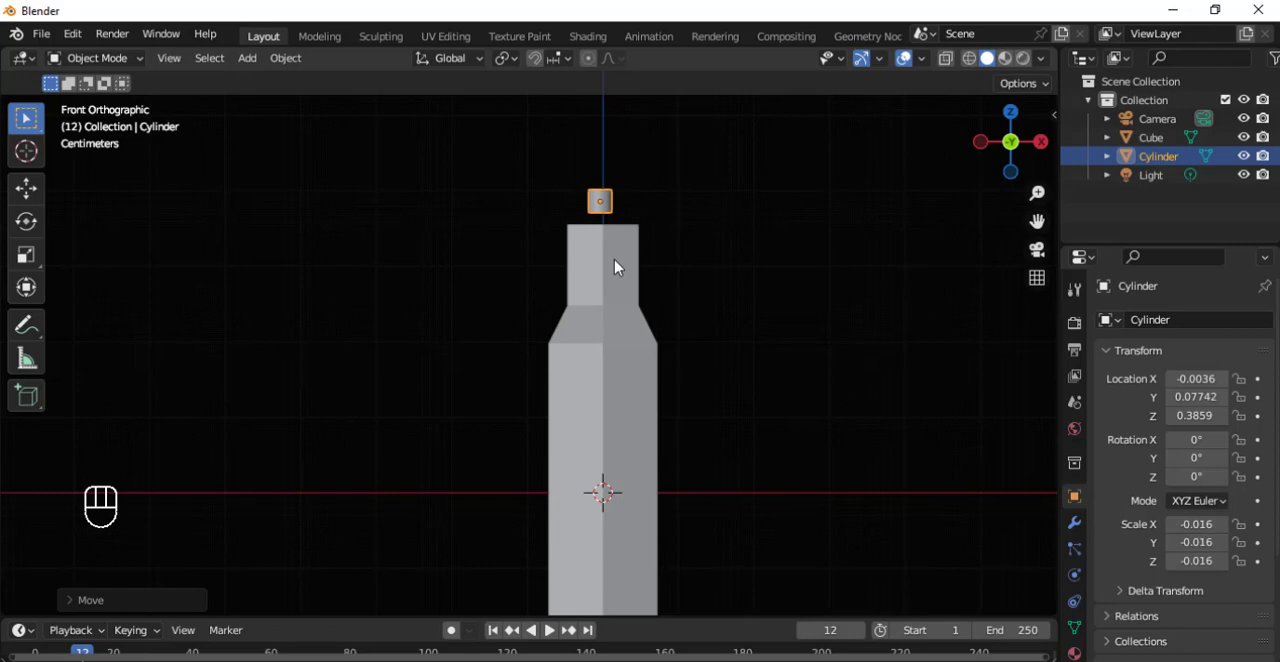
pyautogui.press('g')
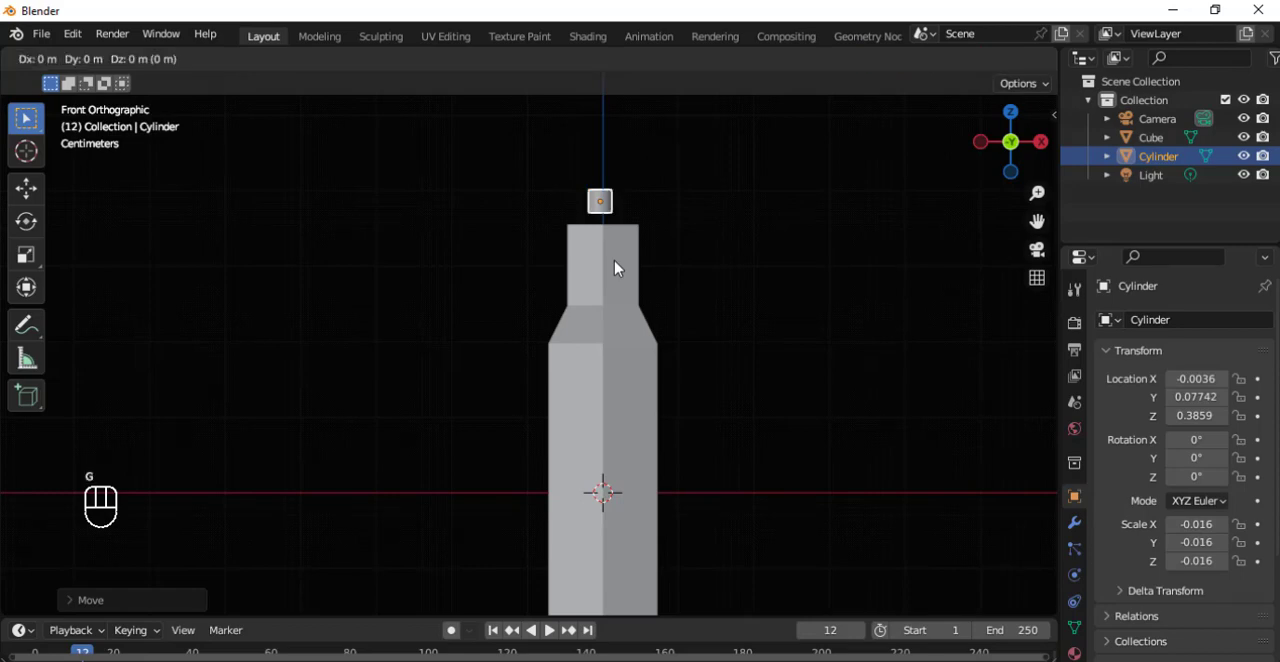
pyautogui.press('z')
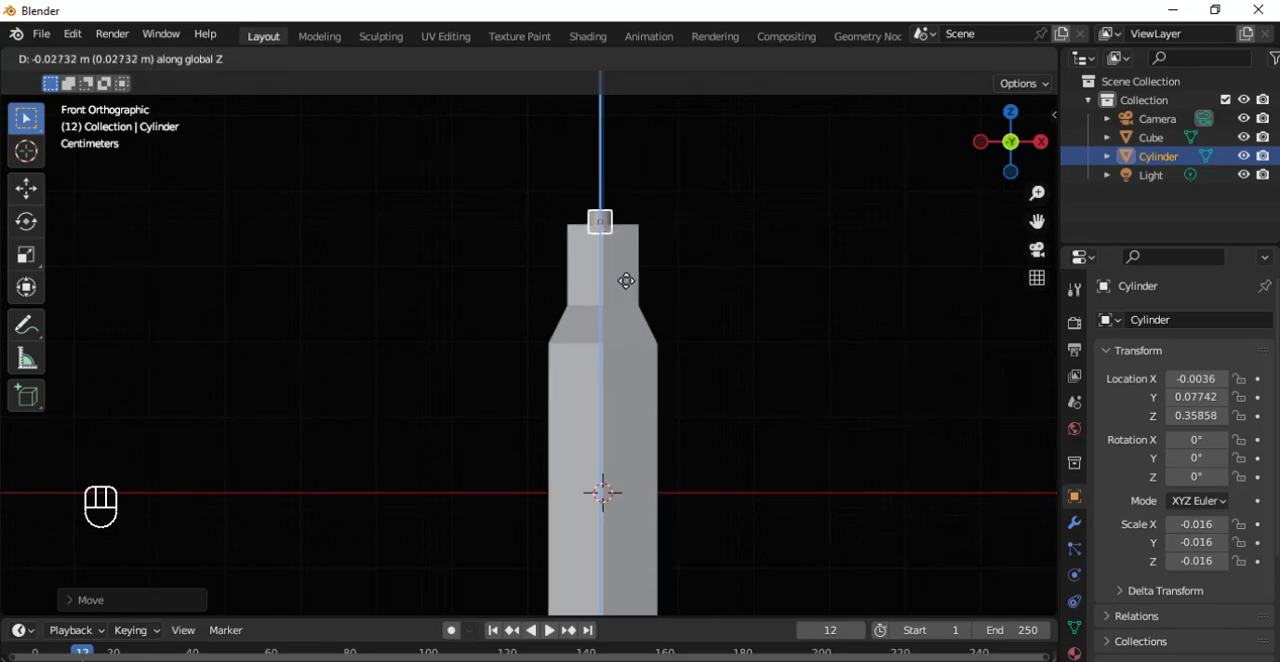
pyautogui.click(626, 279)
# Try stretching the cylinder along Z to a scale of about -0.131 and undo the resize.
pyautogui.moveTo(640, 283); pyautogui.dragTo(450, 356, button='middle')
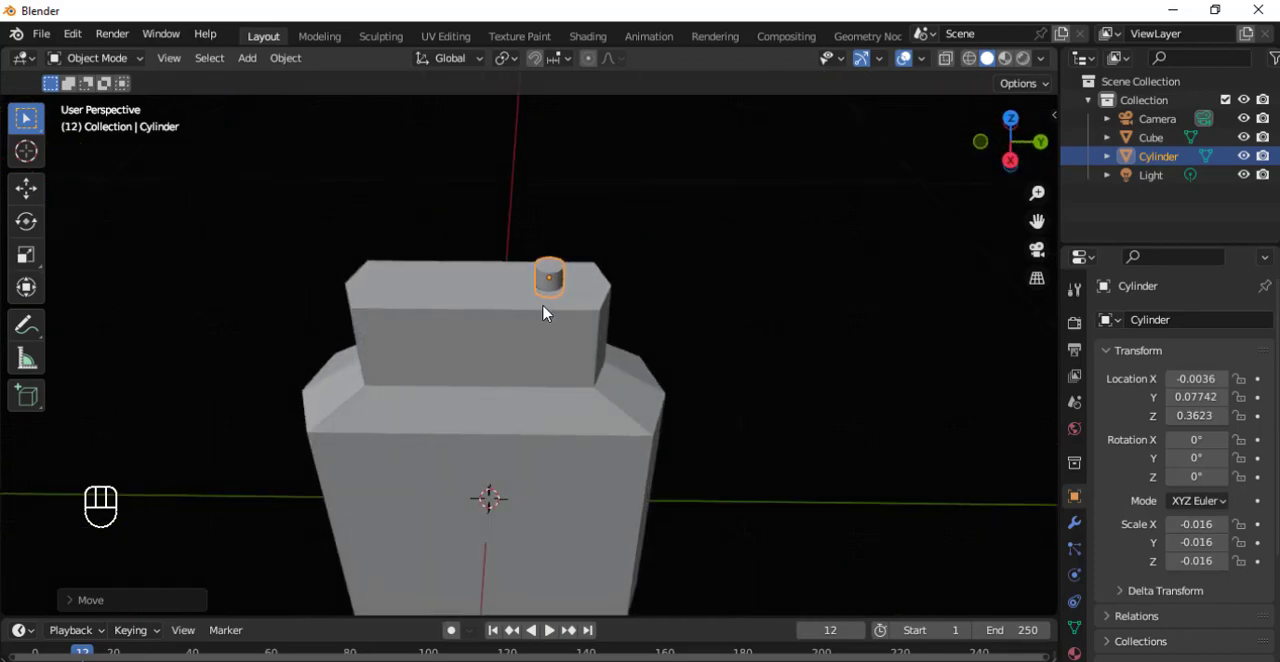
pyautogui.press('s')
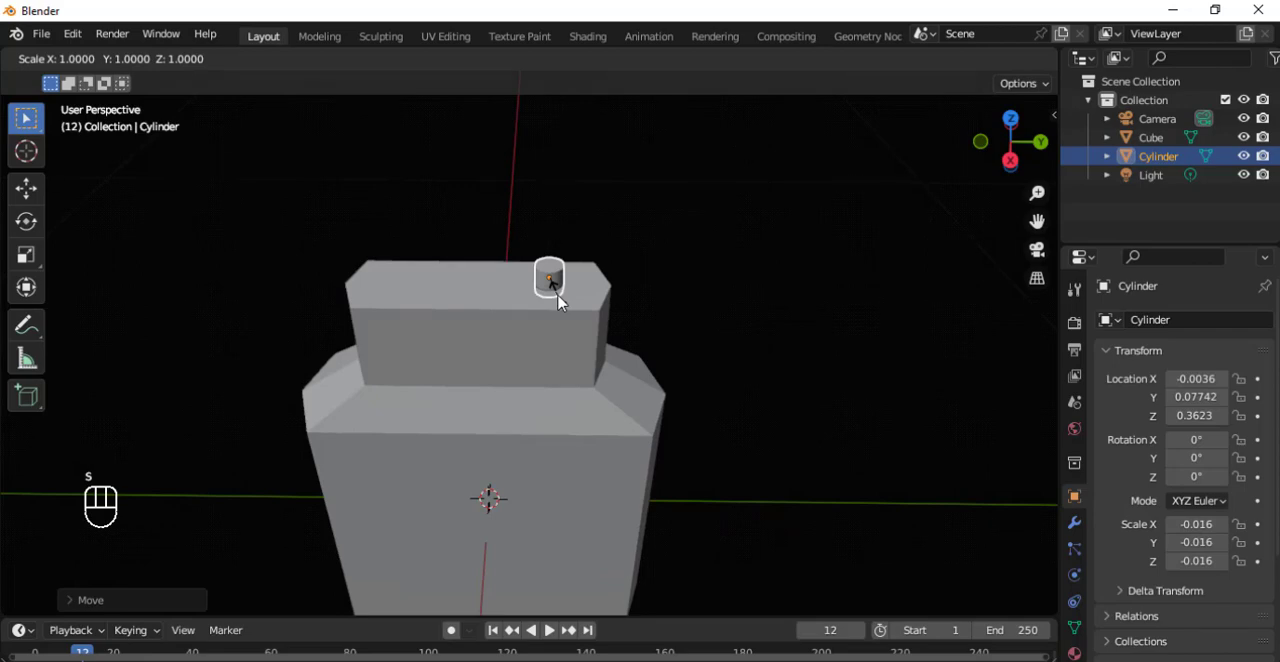
pyautogui.press('z')
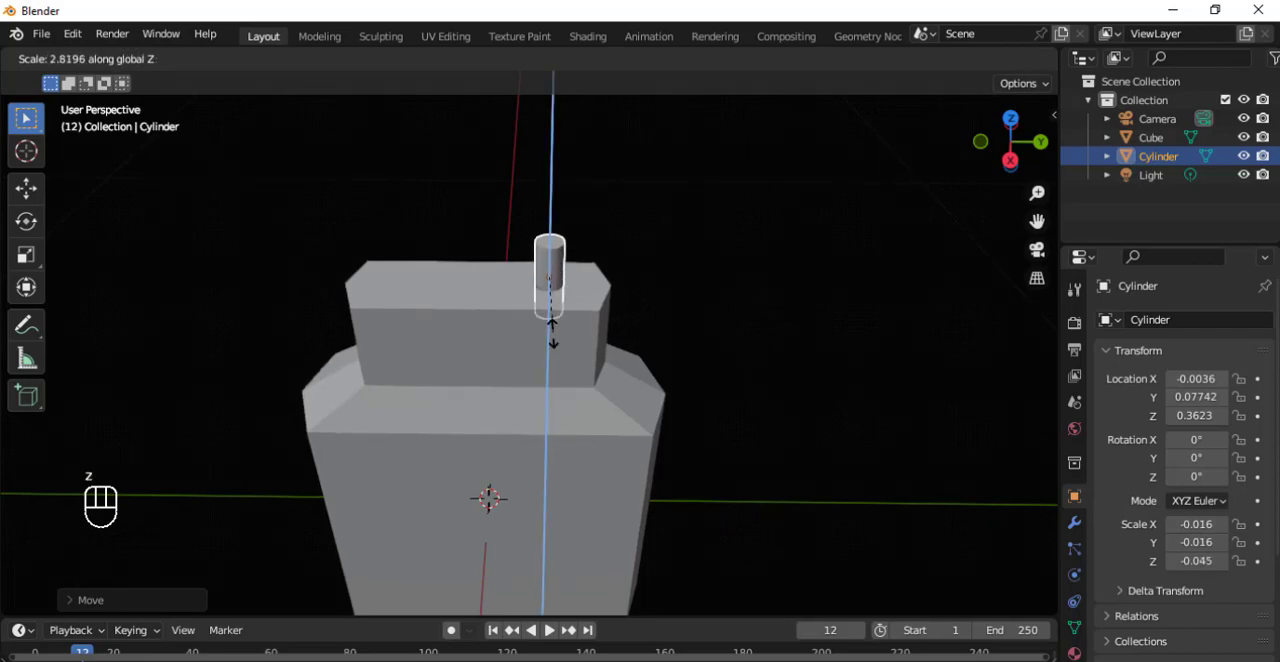
pyautogui.click(571, 446)
pyautogui.hotkey('ctrl', 'z')
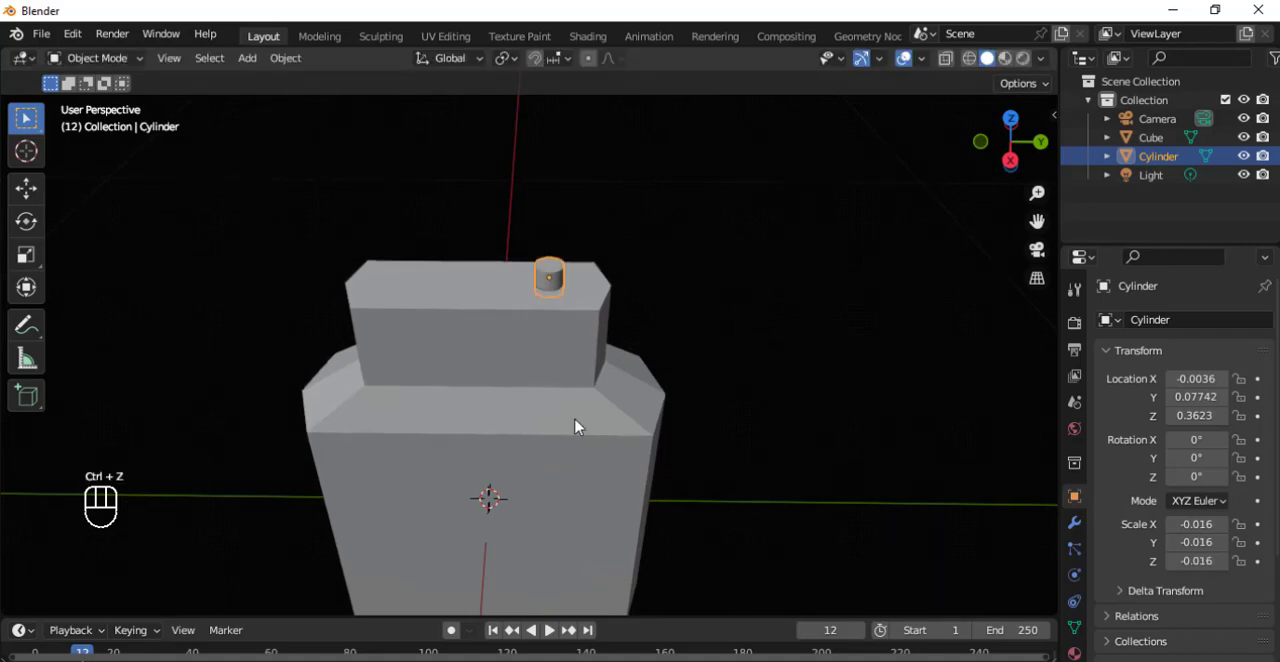
pyautogui.press('s')
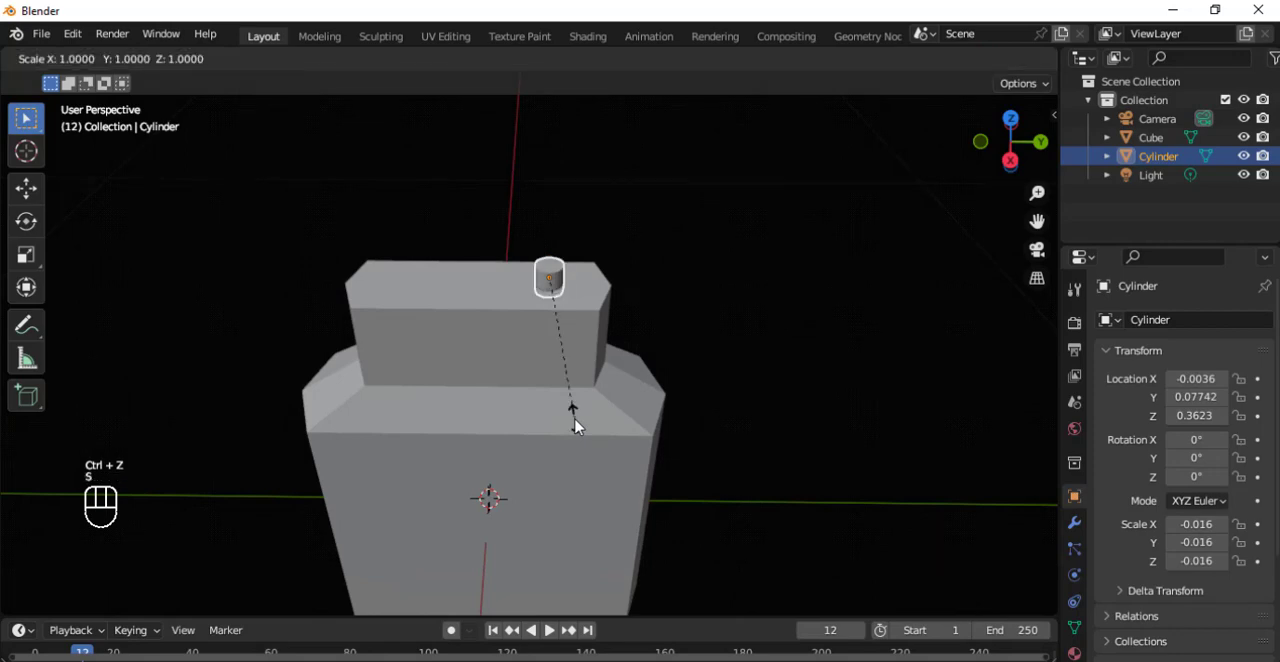
pyautogui.press('z')
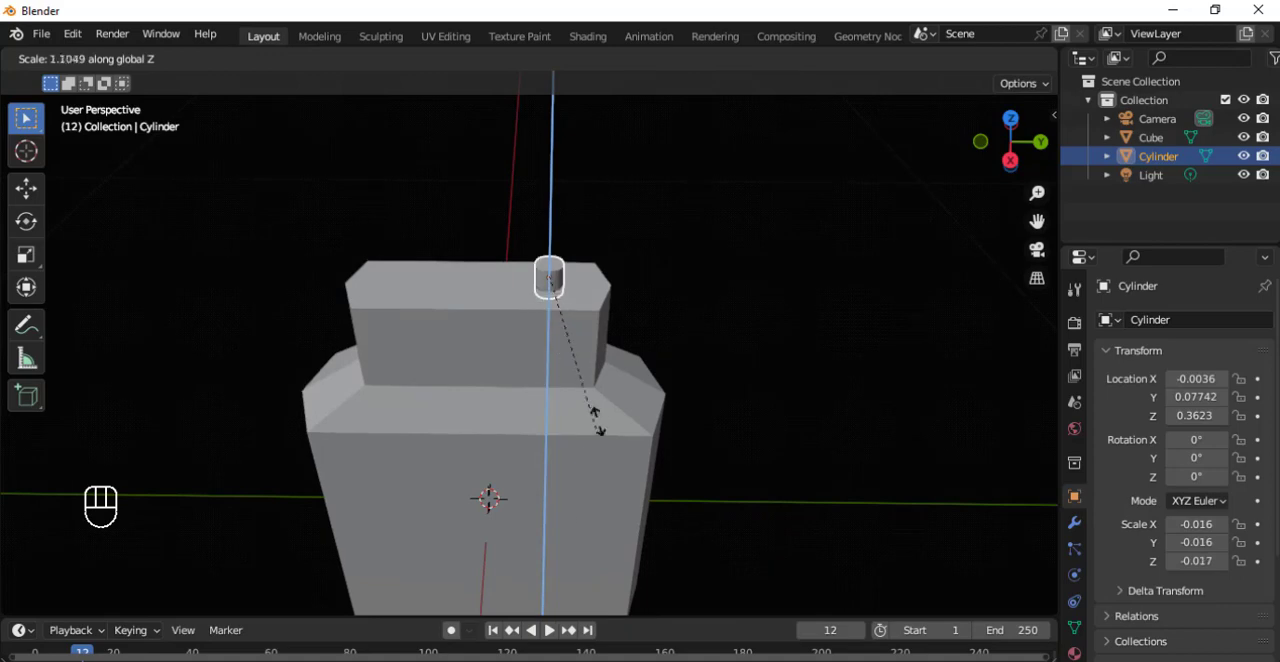
pyautogui.press('Escape')
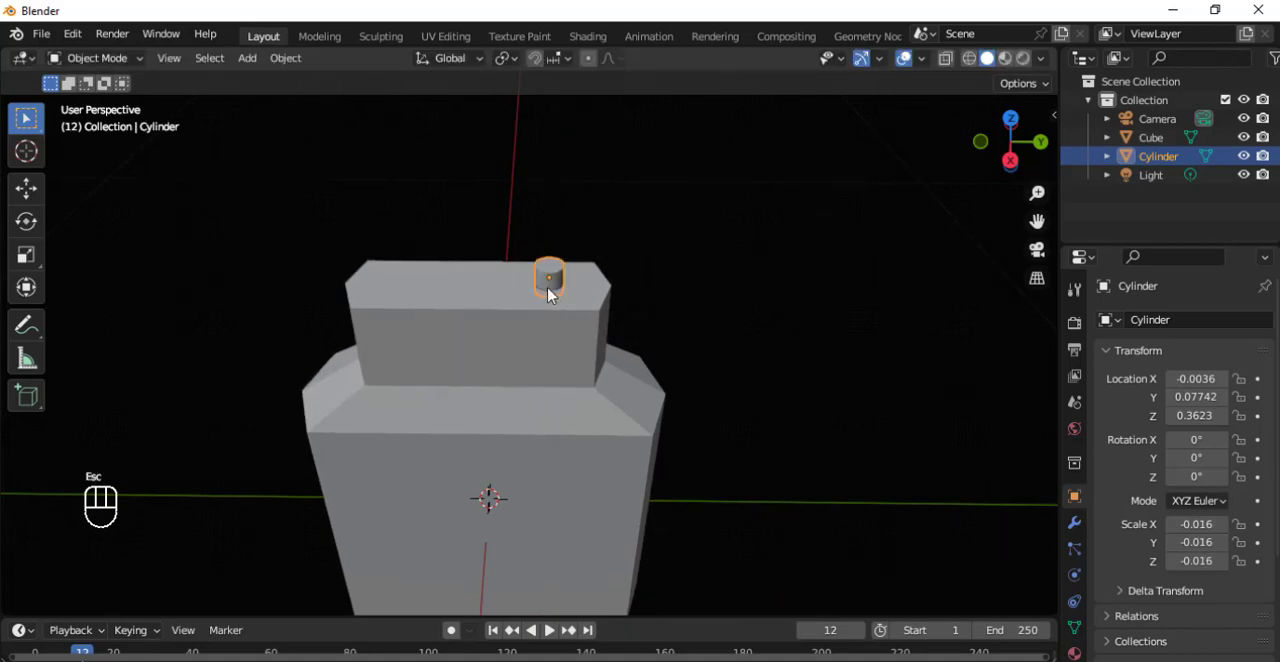
# Stretch the cylinder along Z only, to a Z scale of about -0.057.
pyautogui.scroll(4, 543, 300)
pyautogui.press('s')
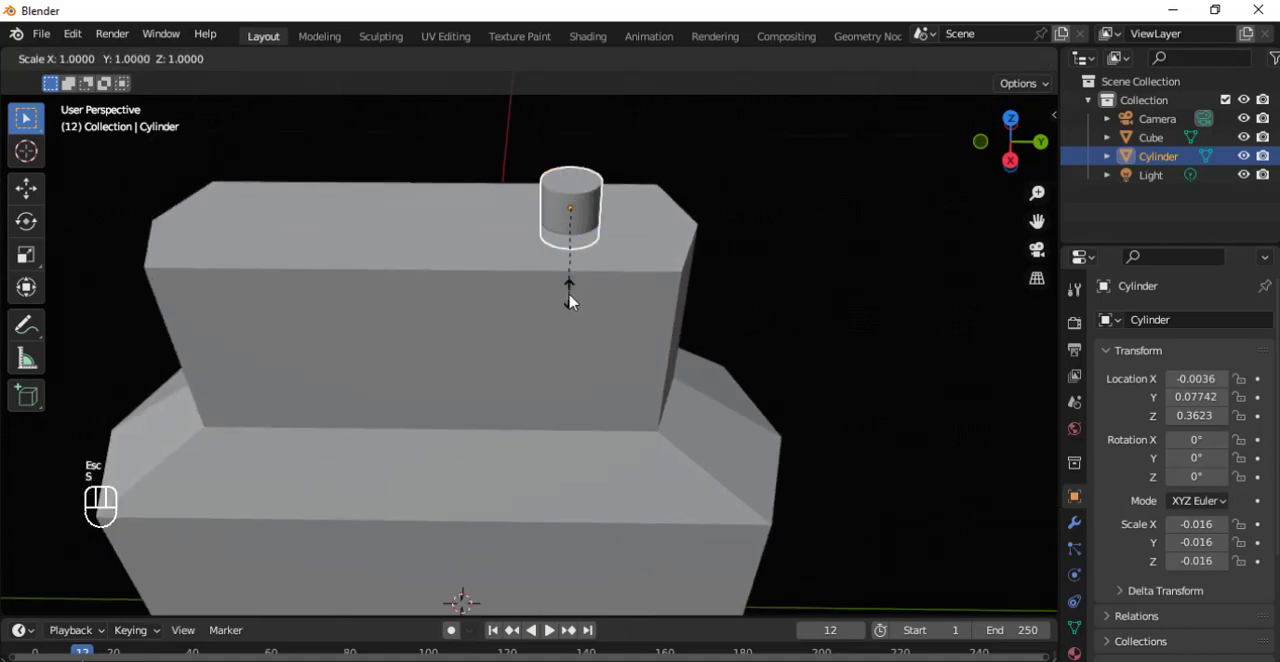
pyautogui.press('z')
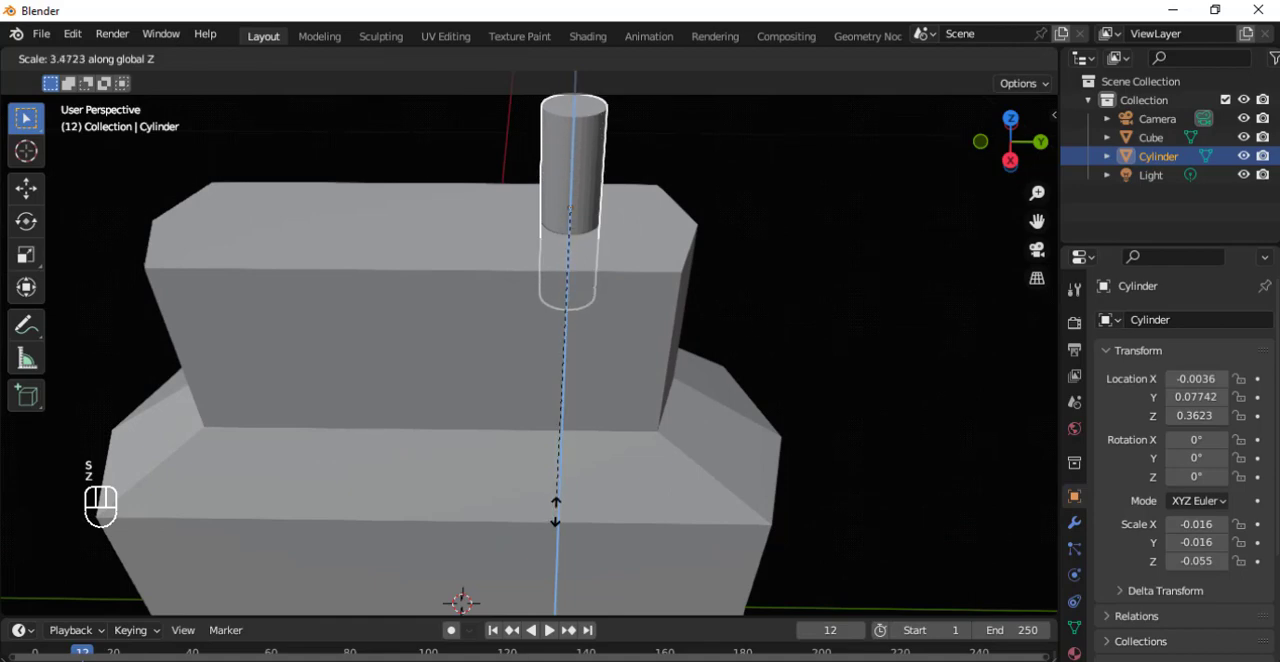
pyautogui.click(557, 517)
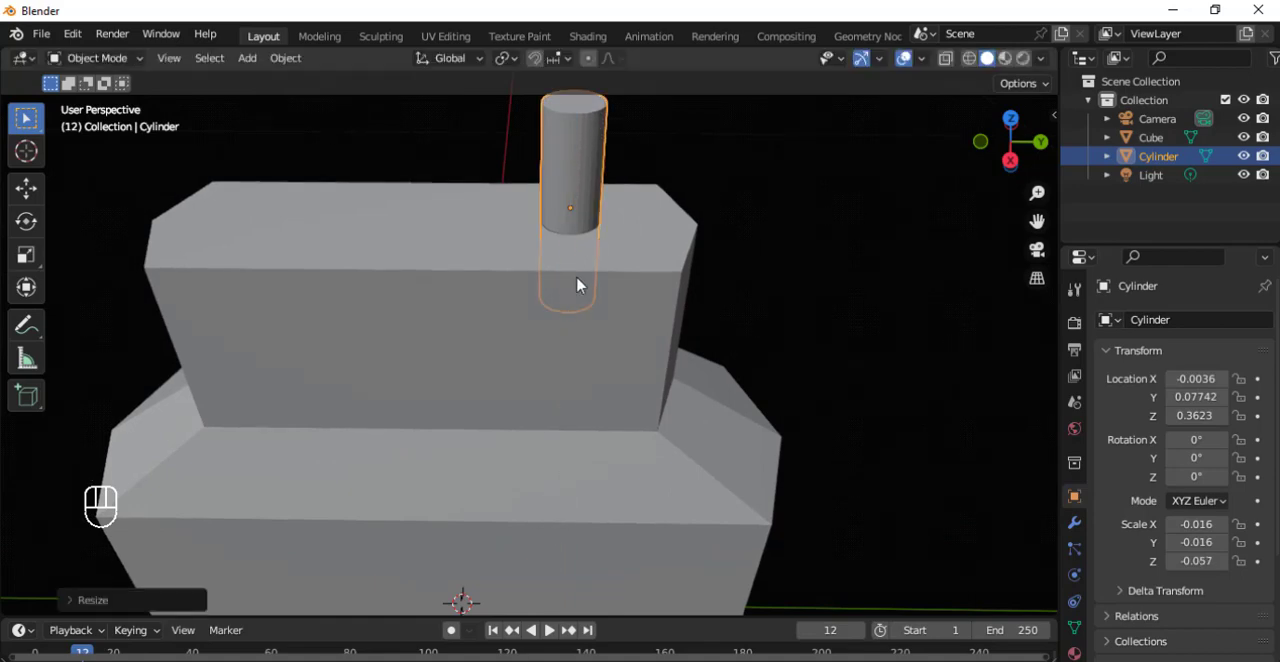
# Raise the stretched cylinder along Z to about 0.399 m so it stands on the neck's top.
pyautogui.press('g')
pyautogui.press('z')
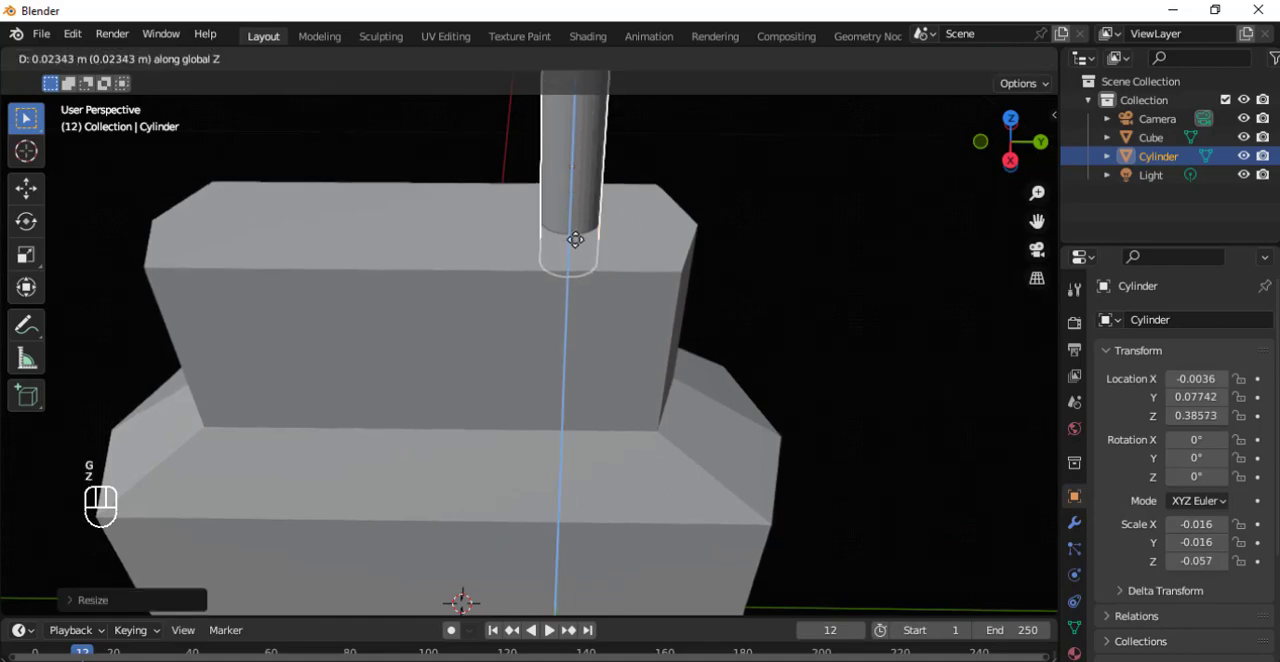
pyautogui.click(578, 225)
# Stretch the cylinder along Z only, to a Z scale of about -0.086.
pyautogui.scroll(-4, 540, 363)
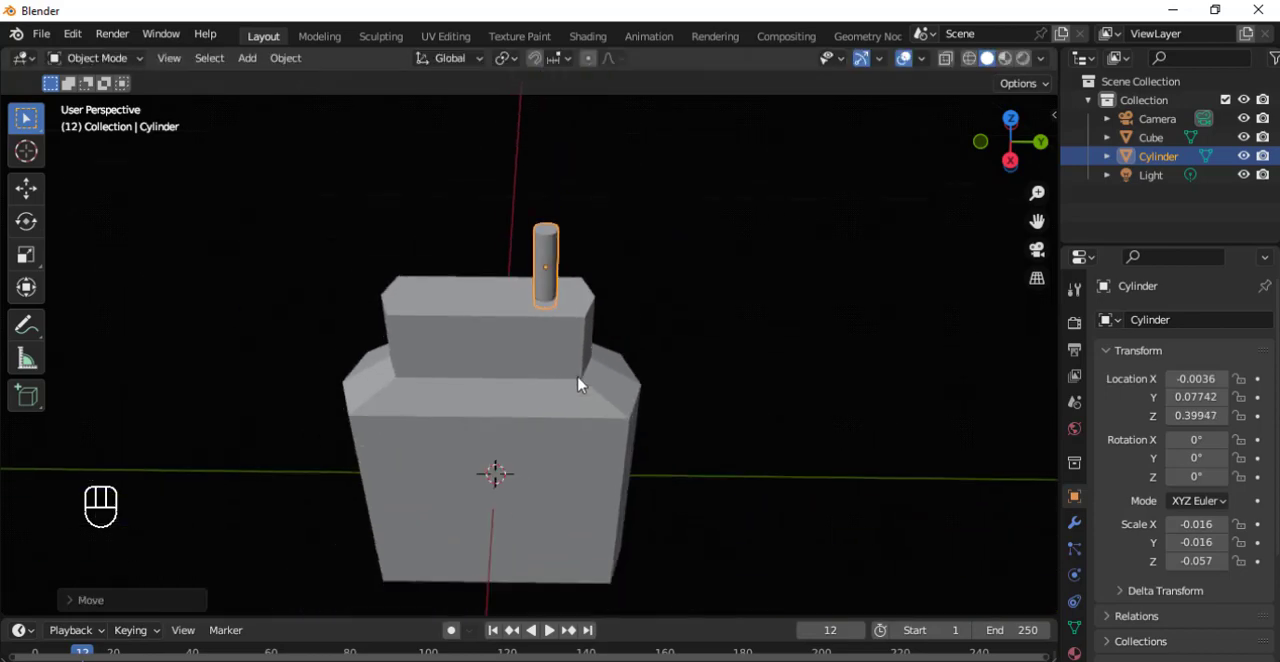
pyautogui.moveTo(578, 383); pyautogui.dragTo(539, 378, button='middle')
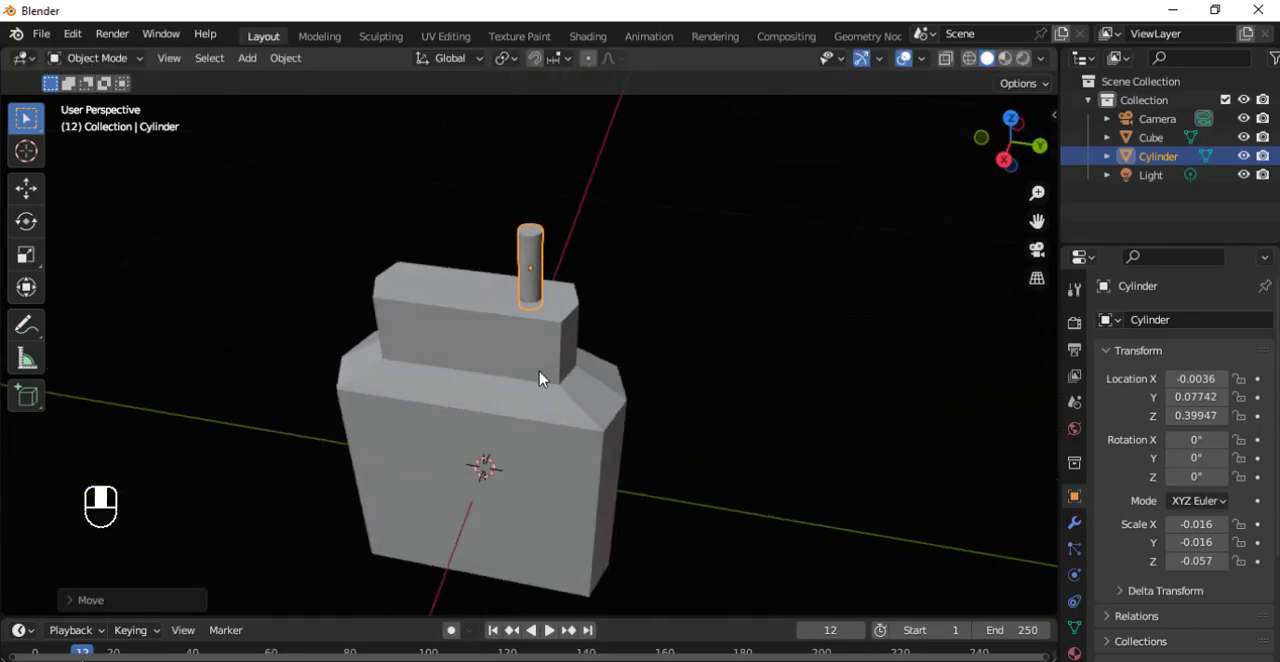
pyautogui.press('s')
pyautogui.press('z')
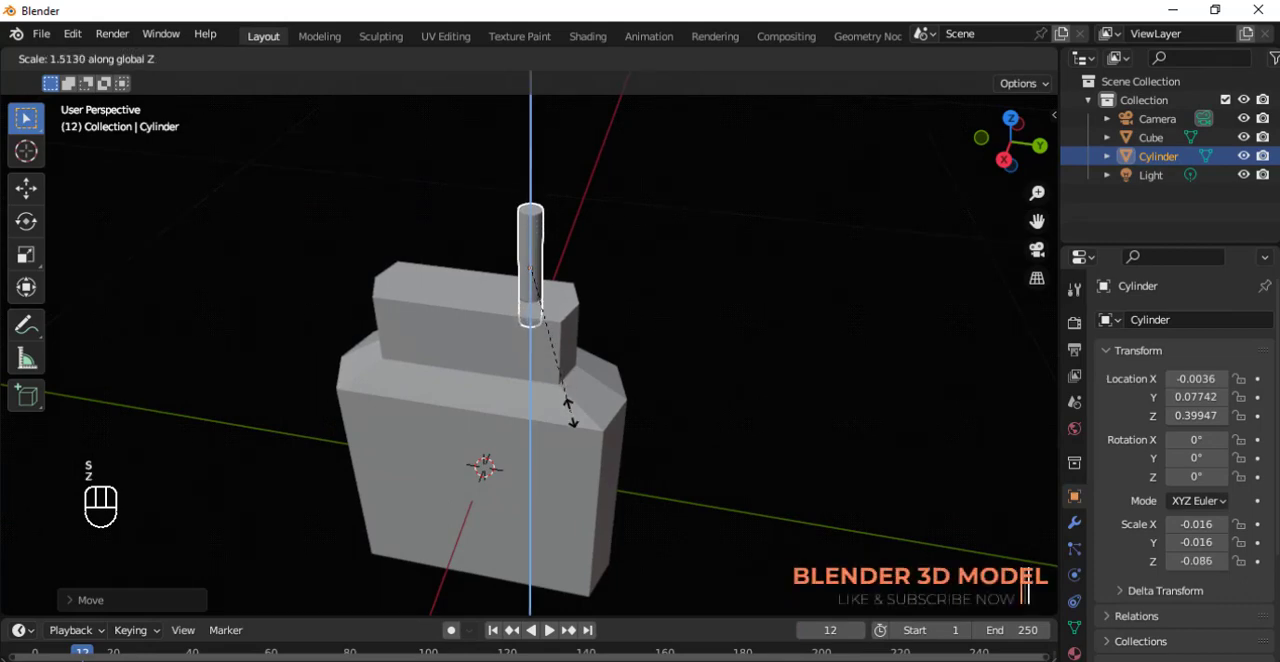
pyautogui.click(567, 410)
# Step the timeline back to frame 9.
pyautogui.moveTo(486, 329); pyautogui.dragTo(540, 336, button='middle')
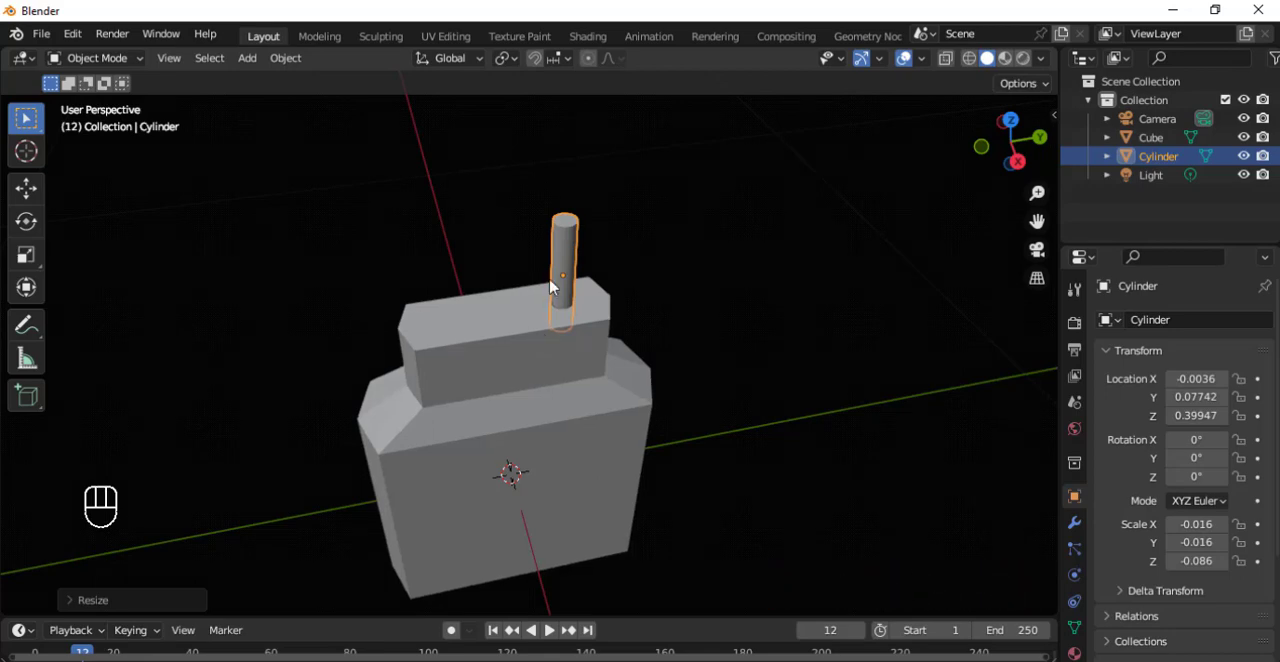
pyautogui.press('Left')
pyautogui.press('Left')
pyautogui.press('Left')
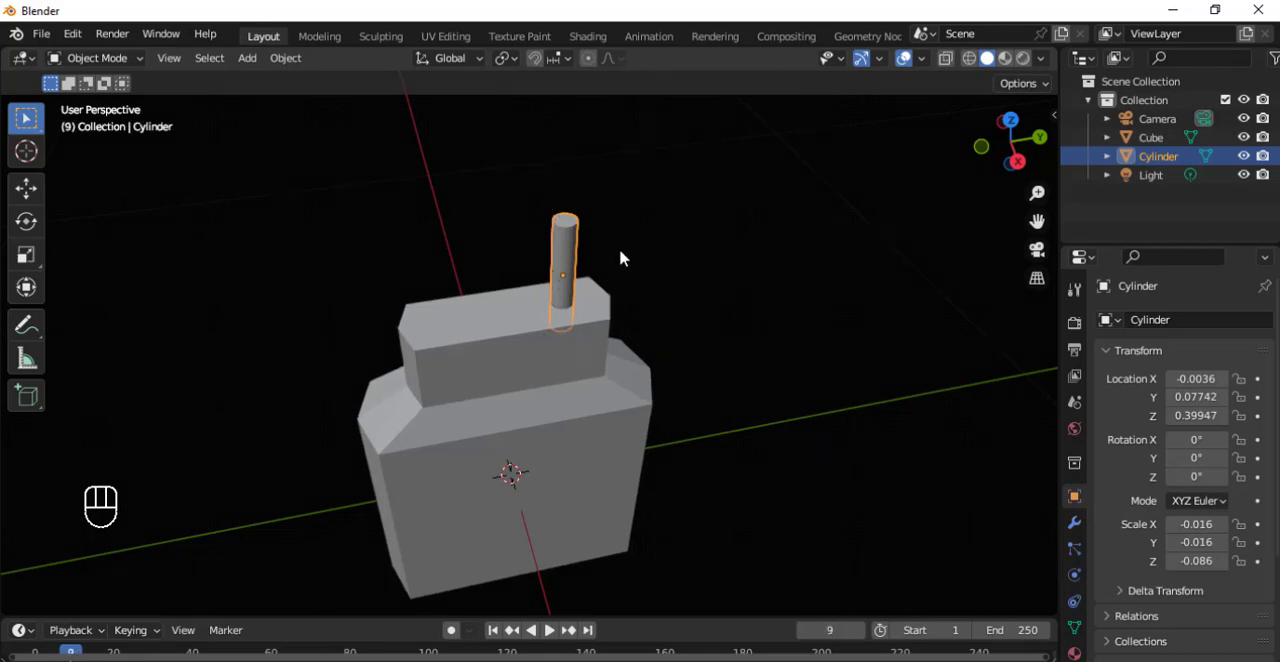
# In Edit Mode, extrude the cylinder's top face in place and scale it slightly wider than the shaft.
pyautogui.moveTo(620, 258); pyautogui.dragTo(617, 314, button='middle')
pyautogui.scroll(5, 611, 317)
pyautogui.press('Tab')
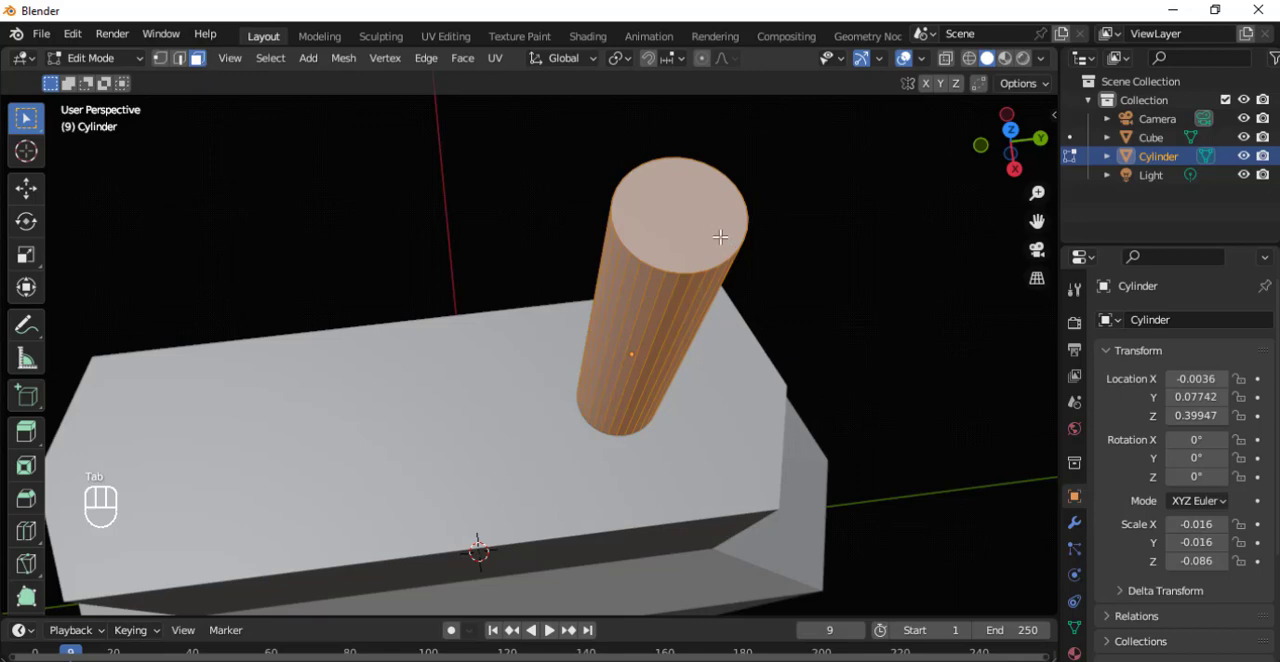
pyautogui.click(700, 233)
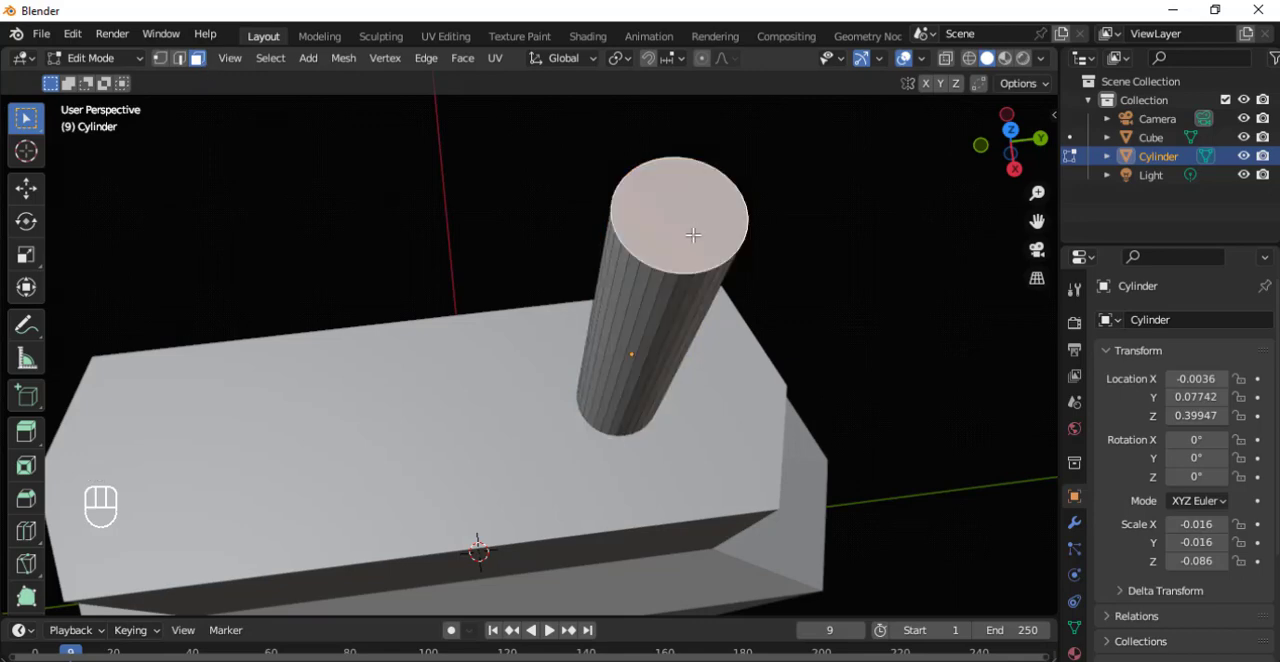
pyautogui.press('e')
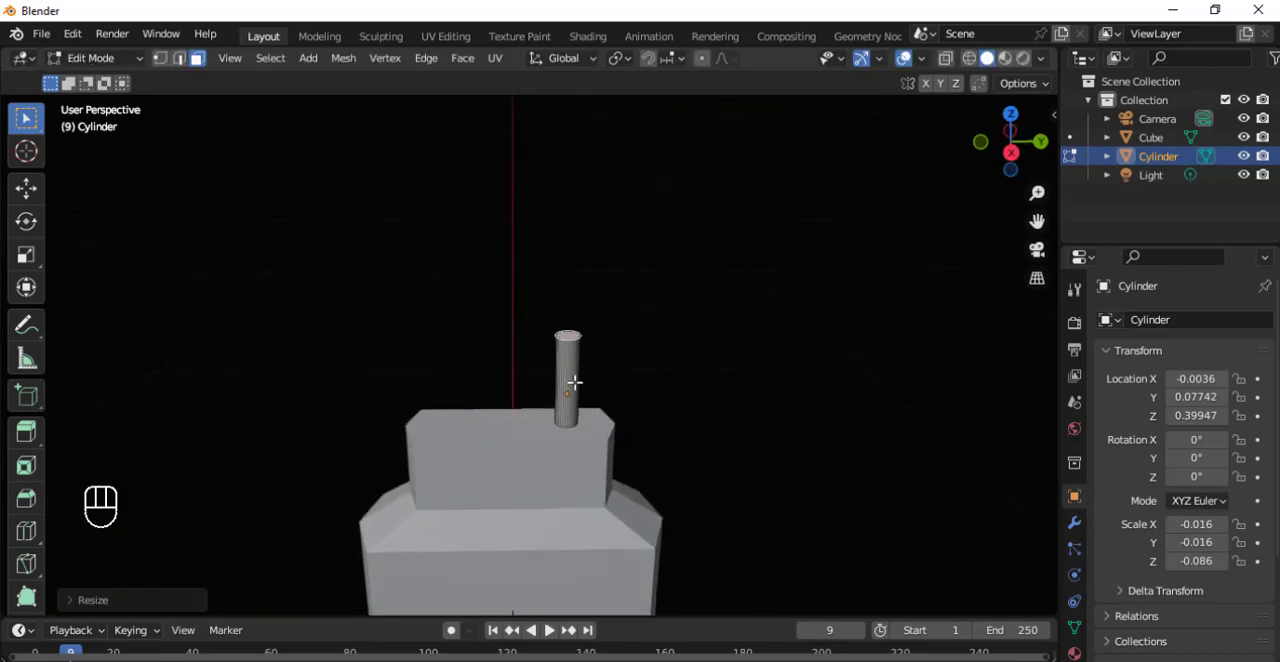
pyautogui.scroll(5, 577, 341)
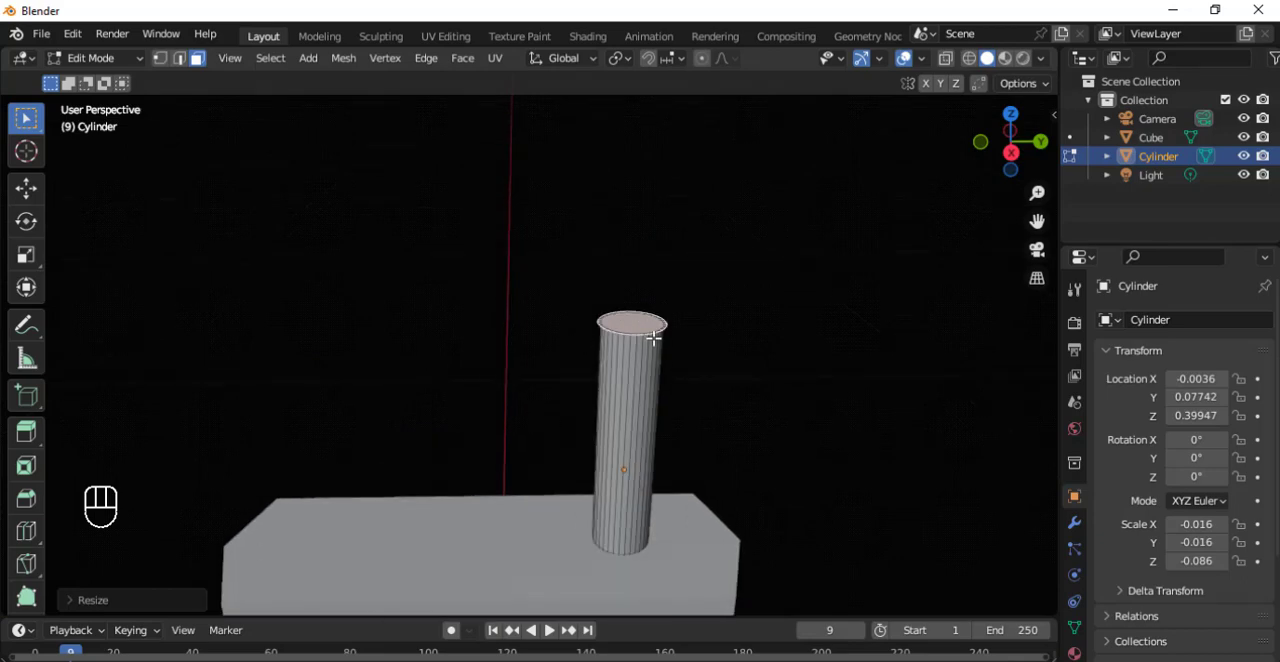
# Extrude the cylinder's widened top face upward by about 0.046 m and return to Object Mode.
pyautogui.press('s')
pyautogui.press('Escape')
pyautogui.press('e')
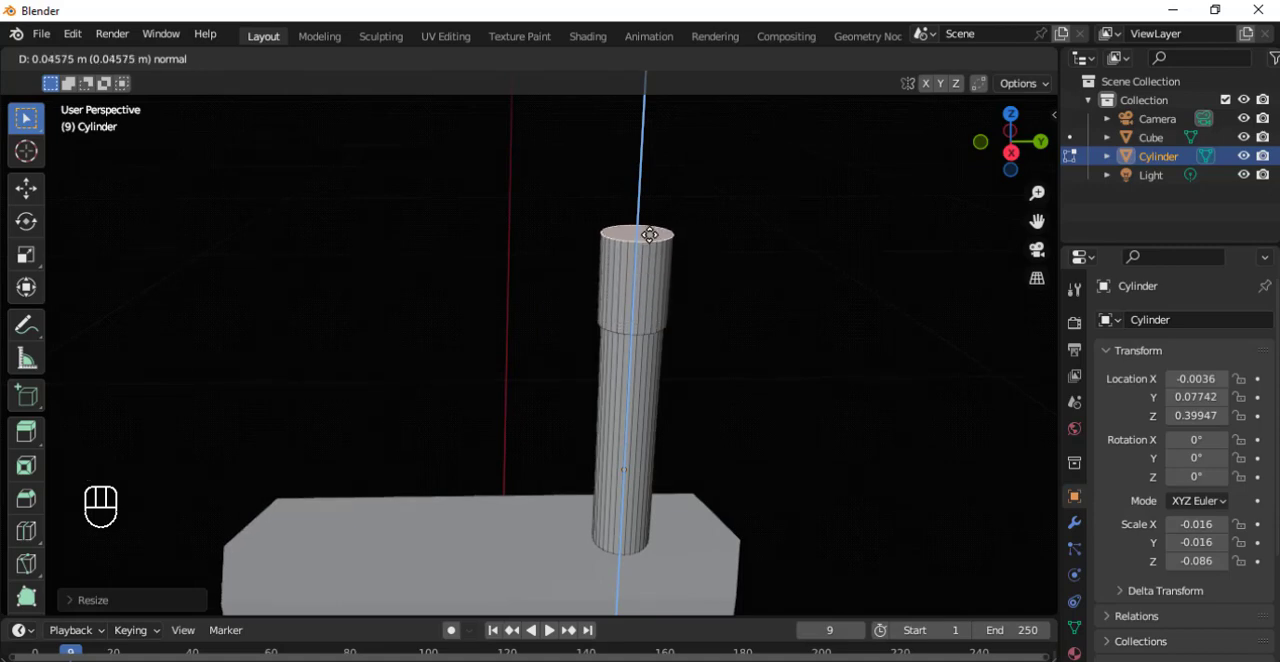
pyautogui.click(650, 234)
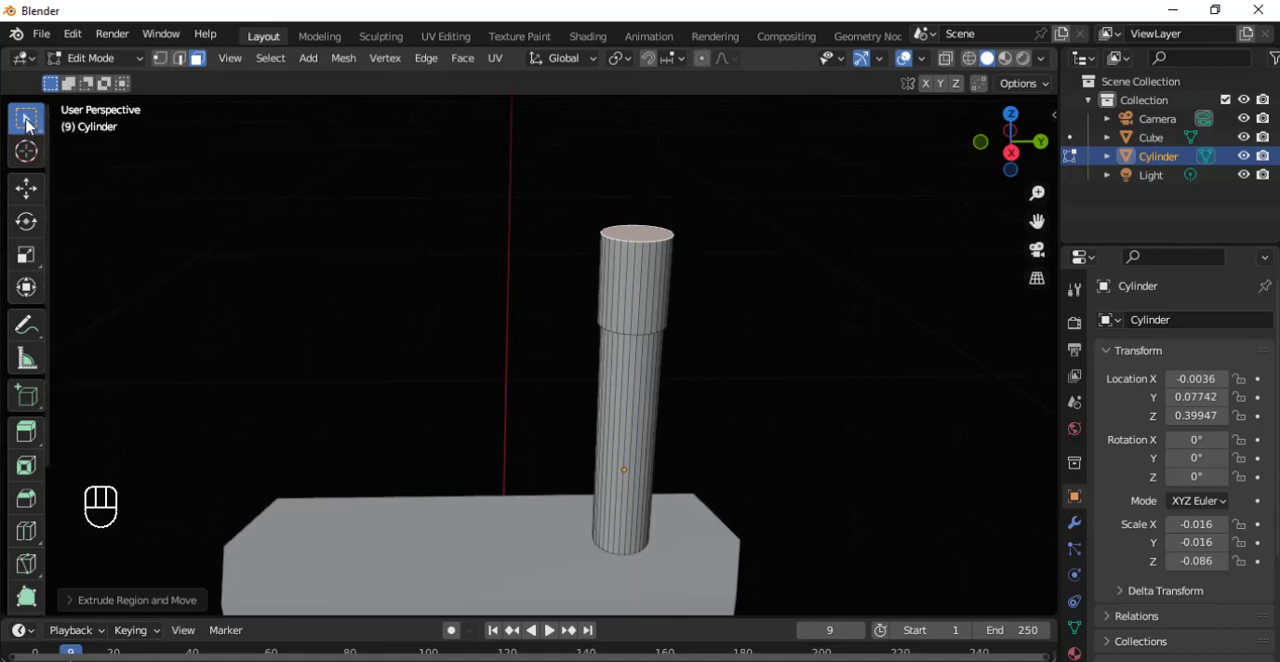
pyautogui.press('Tab')
# Duplicate the cylinder and move the copy along Y to about -0.066 m, onto the other side of the neck.
pyautogui.scroll(-2, 588, 218)
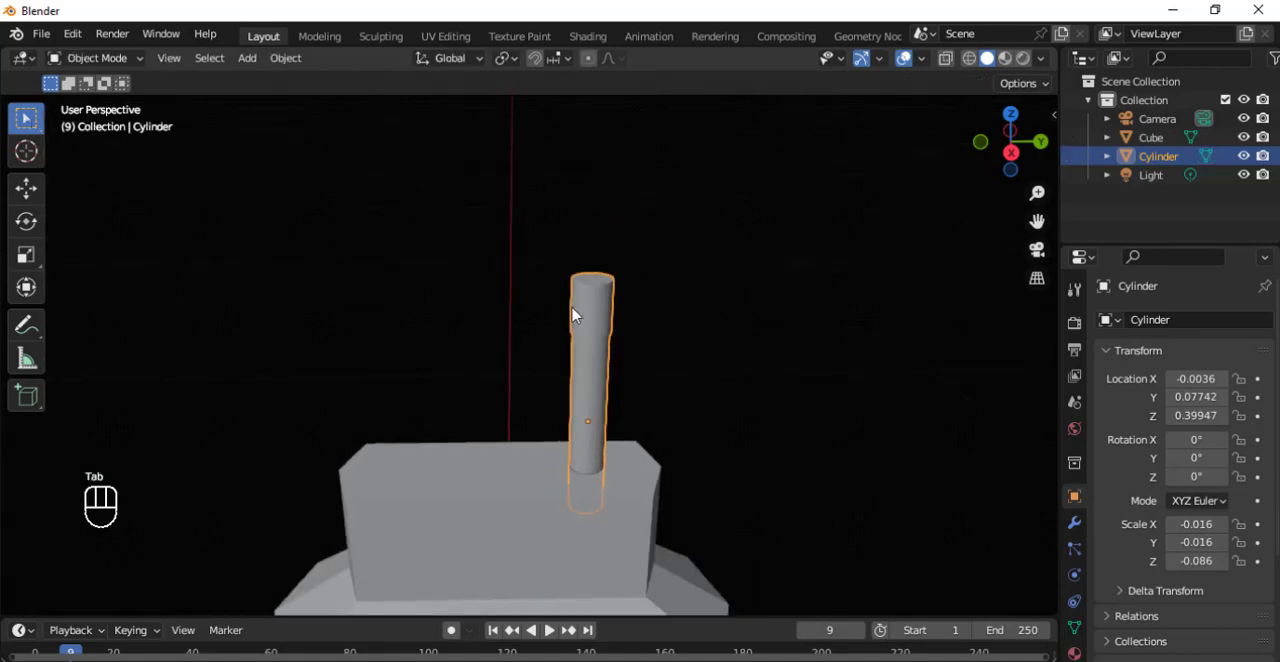
pyautogui.hotkey('shift', 'd')
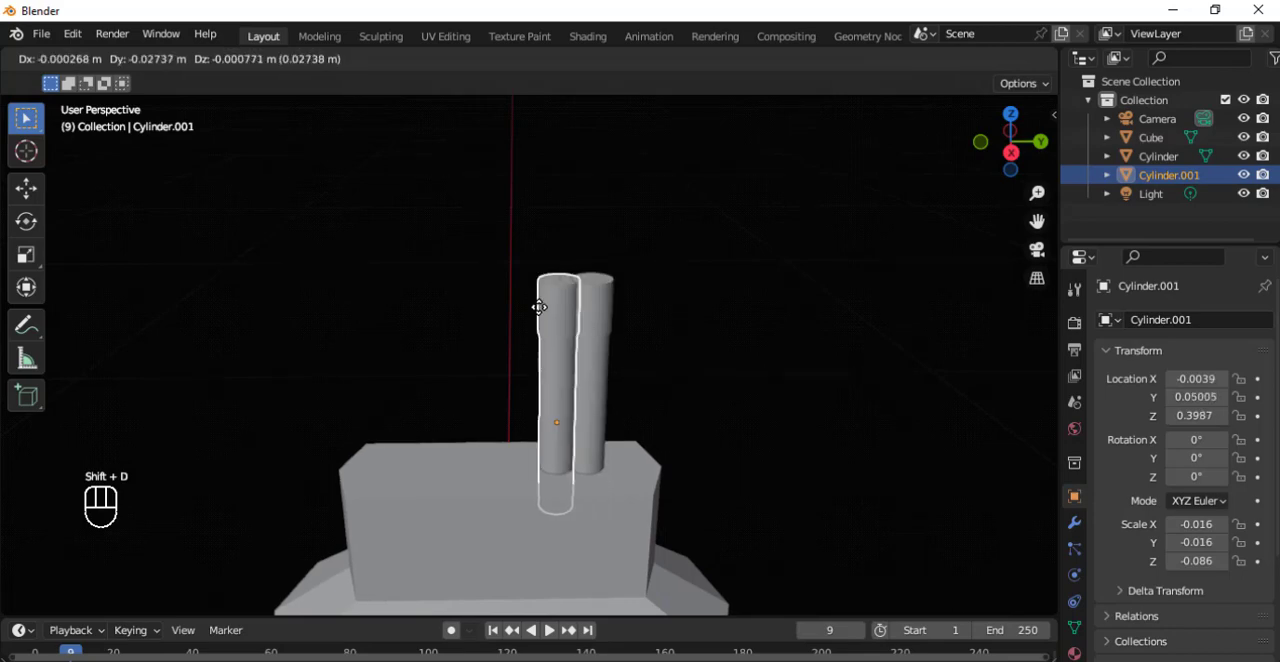
pyautogui.press('x')
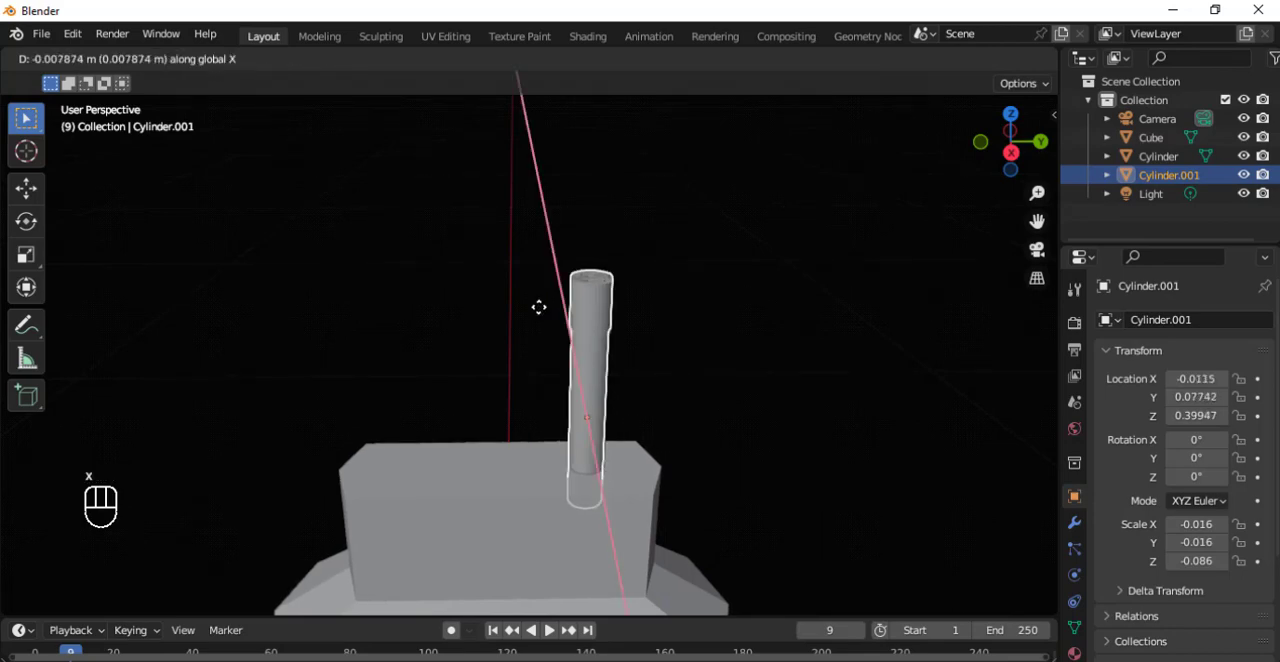
pyautogui.press('y')
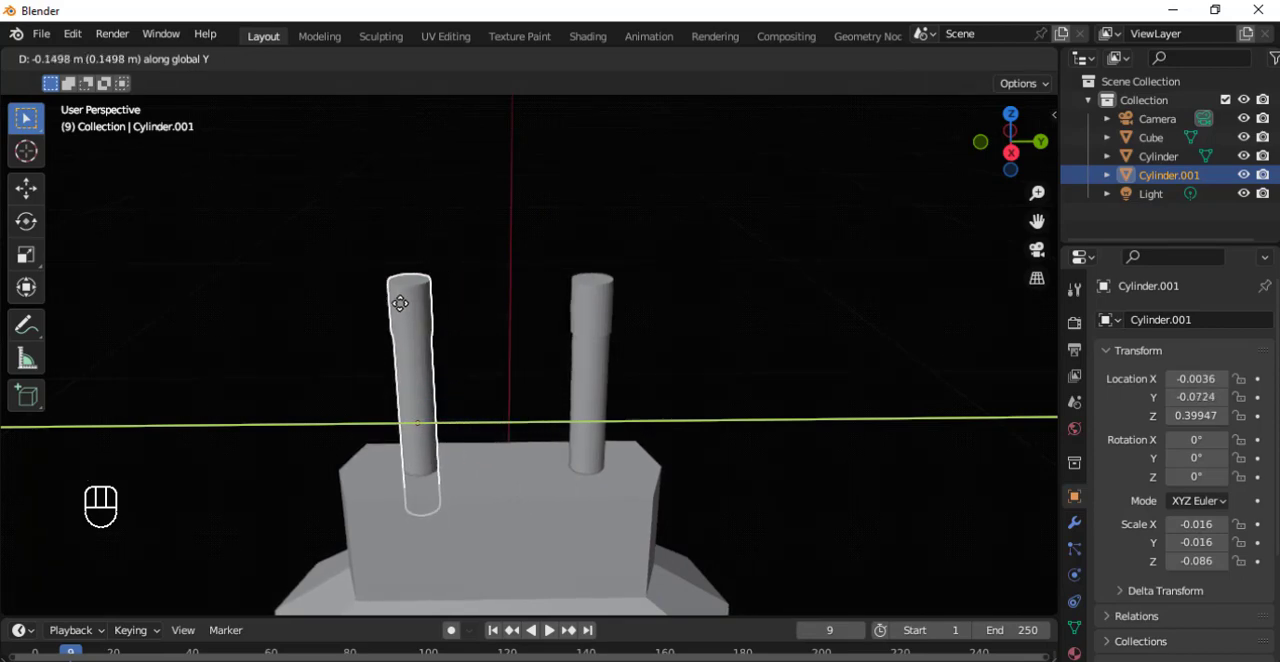
pyautogui.click(416, 305)
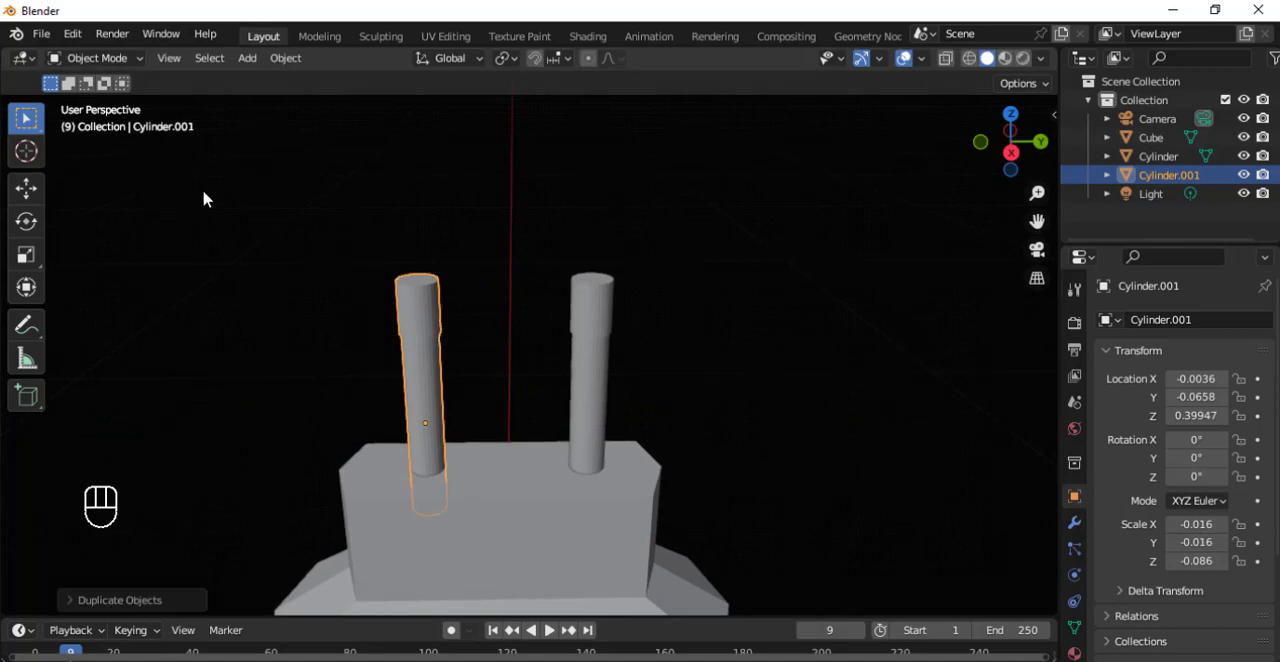
# Enter Edit Mode on the cube with Material Preview shading and select both faces of its underside.
pyautogui.press('Tab')
pyautogui.moveTo(286, 203); pyautogui.dragTo(660, 220, button='middle')
pyautogui.scroll(-5, 677, 288)
pyautogui.moveTo(591, 283); pyautogui.dragTo(578, 304, button='middle')
pyautogui.moveTo(538, 339); pyautogui.dragTo(551, 322, button='middle')
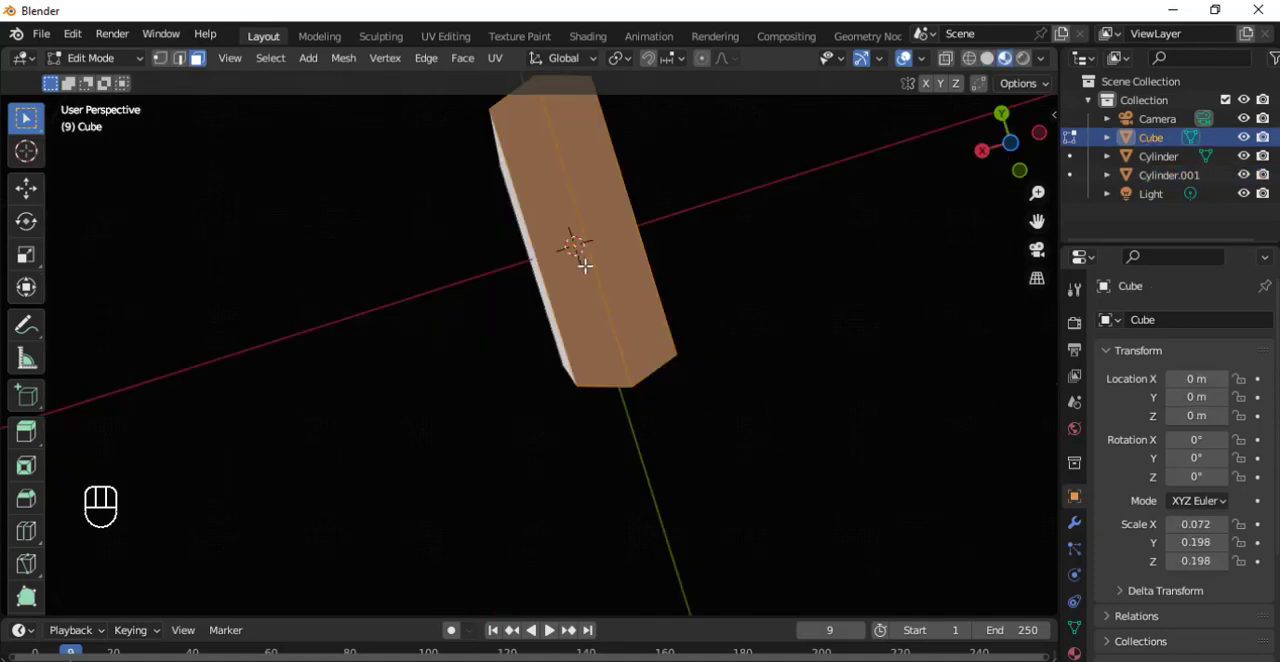
# Extrude the cube's underside faces in place and scale the new faces down to about a third, forming a small central slot outline.
pyautogui.press('s')
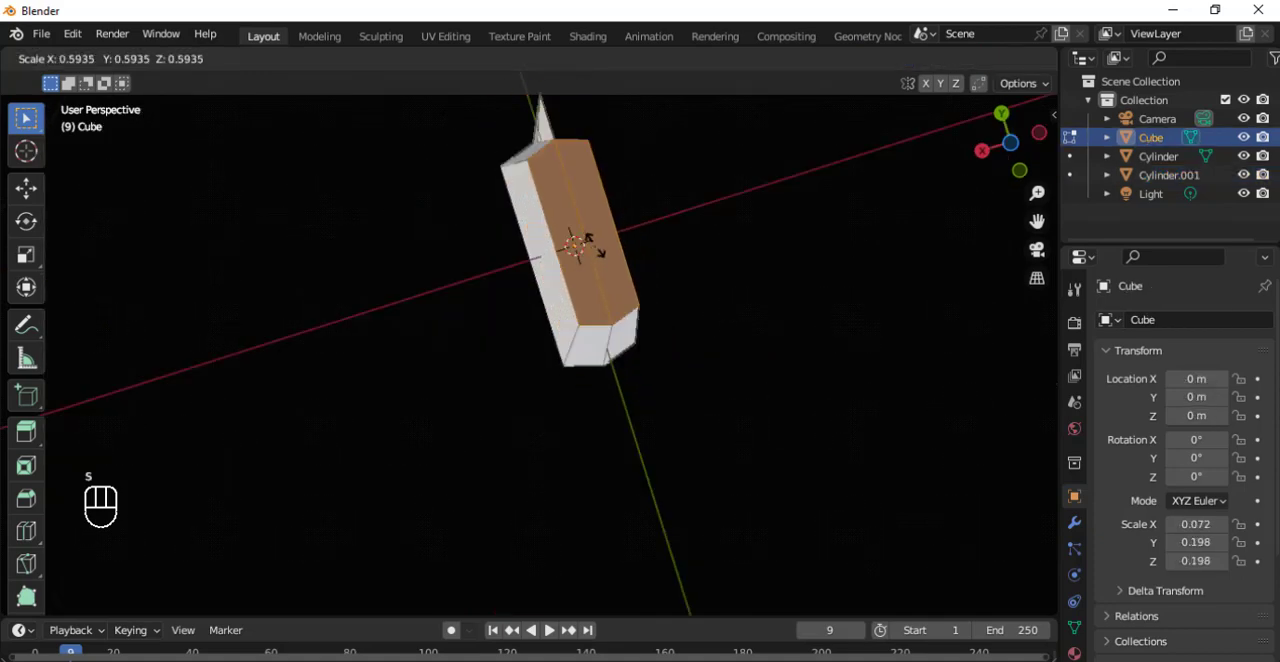
pyautogui.press('Escape')
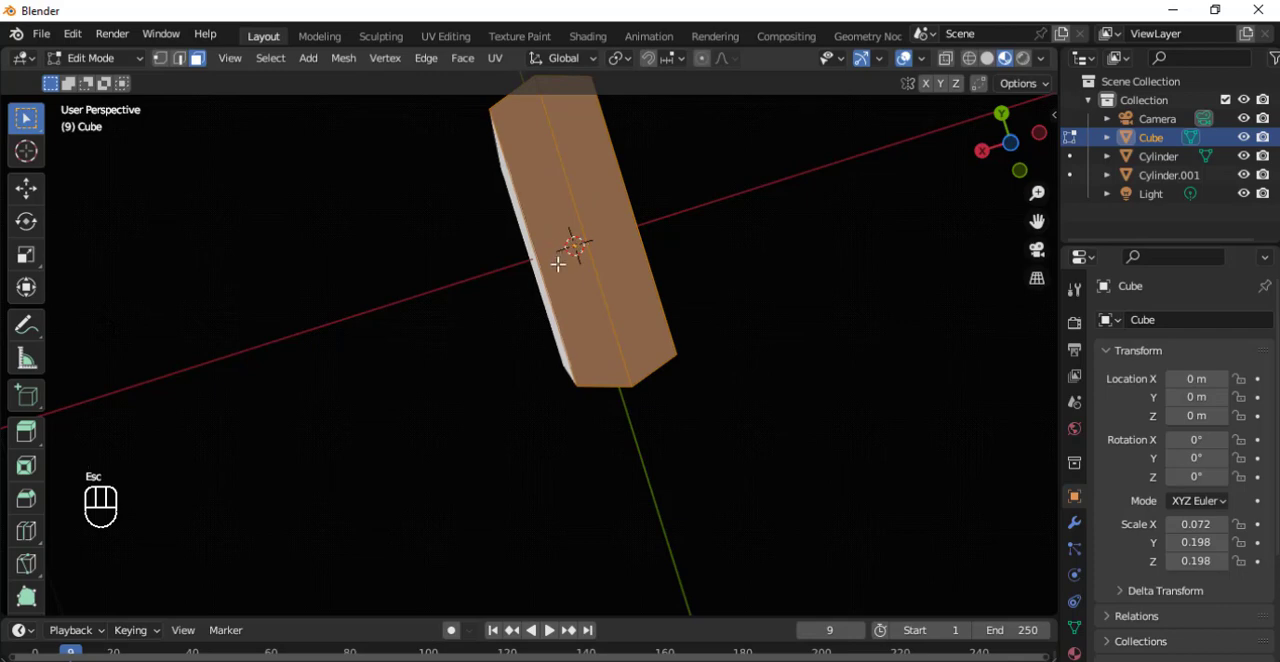
pyautogui.press('e')
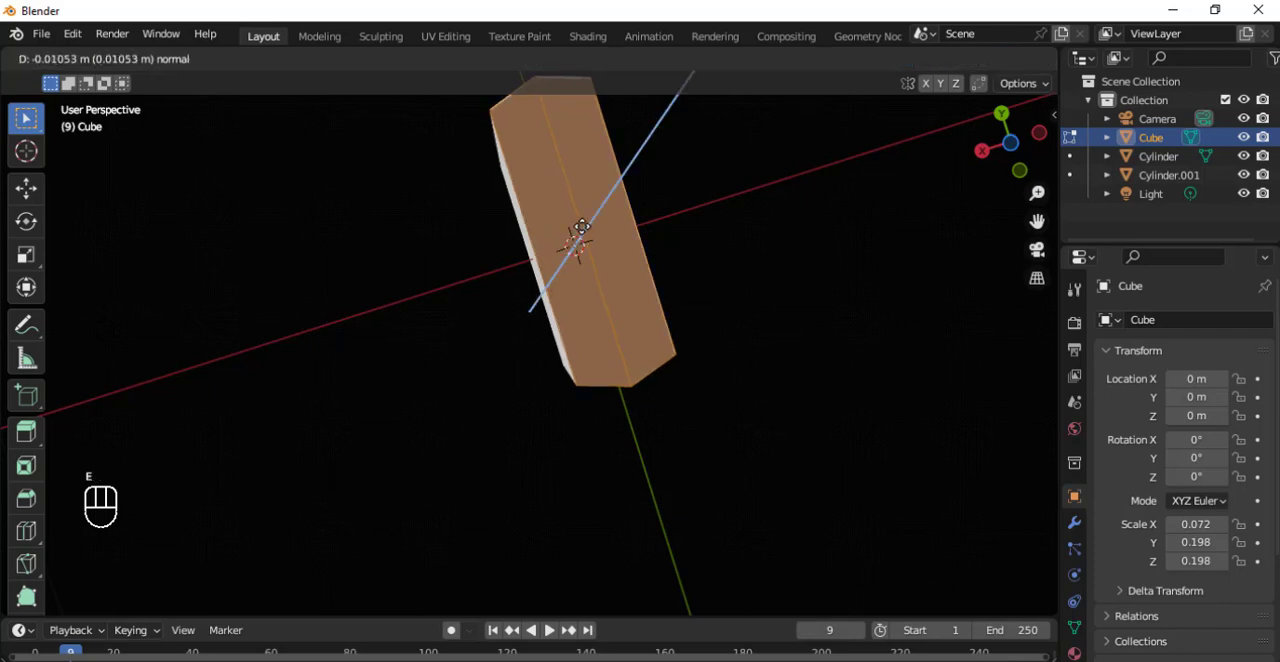
pyautogui.press('s')
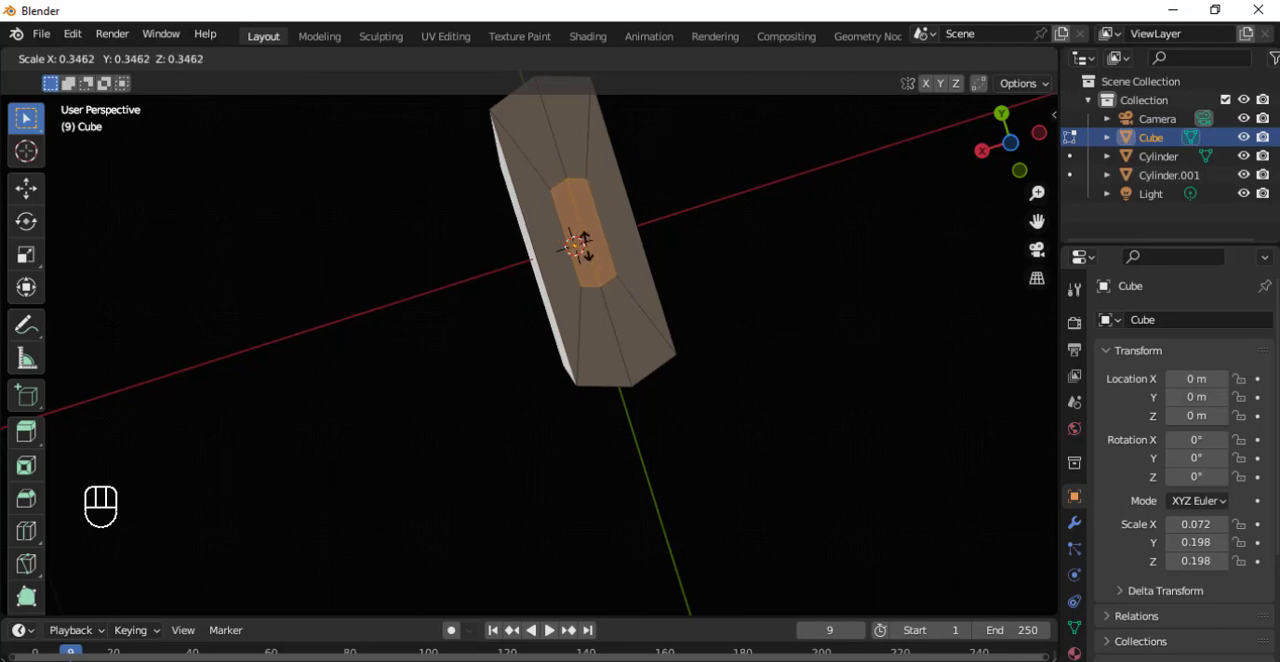
pyautogui.click(580, 248)
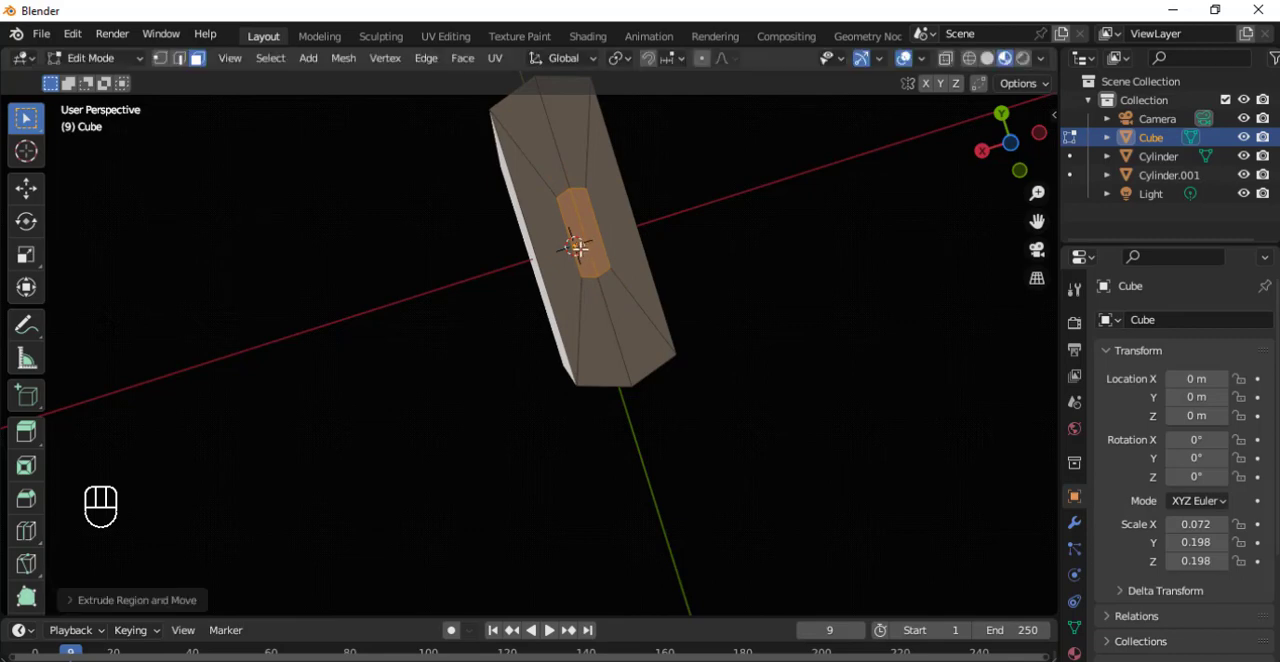
# Extrude the small central underside faces inward, deep into the body, to form a slot-shaped port, and return to Object Mode.
pyautogui.moveTo(524, 412); pyautogui.dragTo(627, 380, button='middle')
pyautogui.scroll(3, 626, 137)
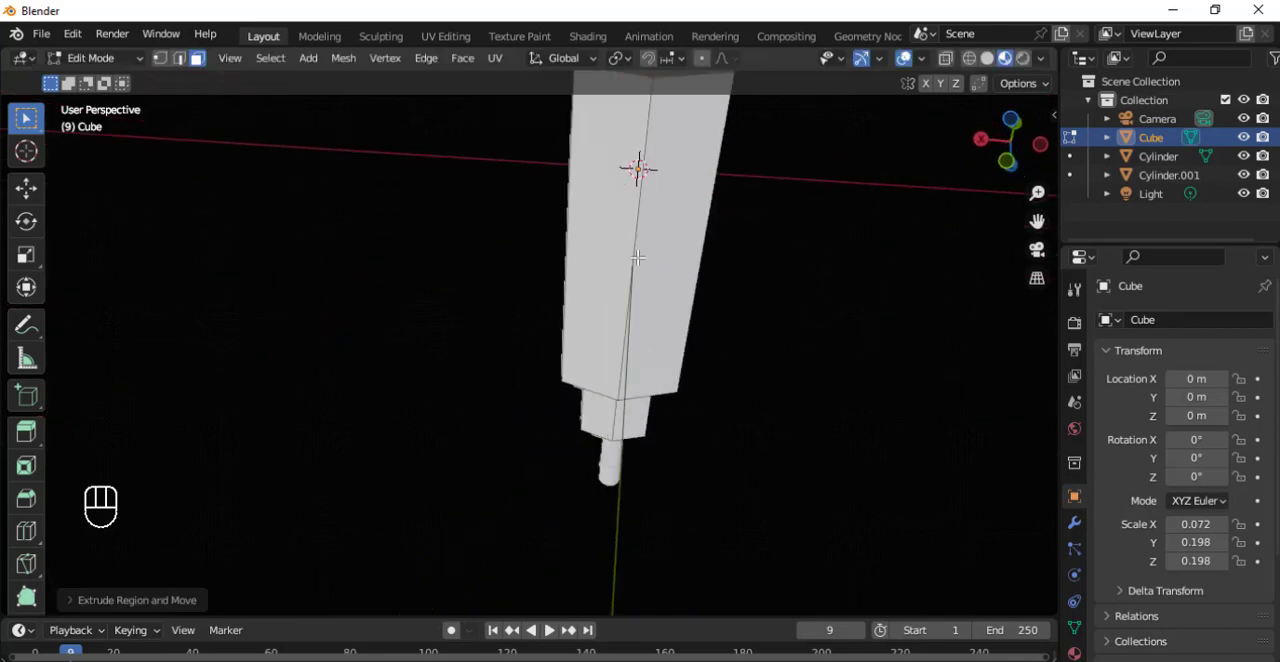
pyautogui.scroll(-3, 560, 420)
pyautogui.moveTo(534, 382); pyautogui.dragTo(745, 375, button='middle')
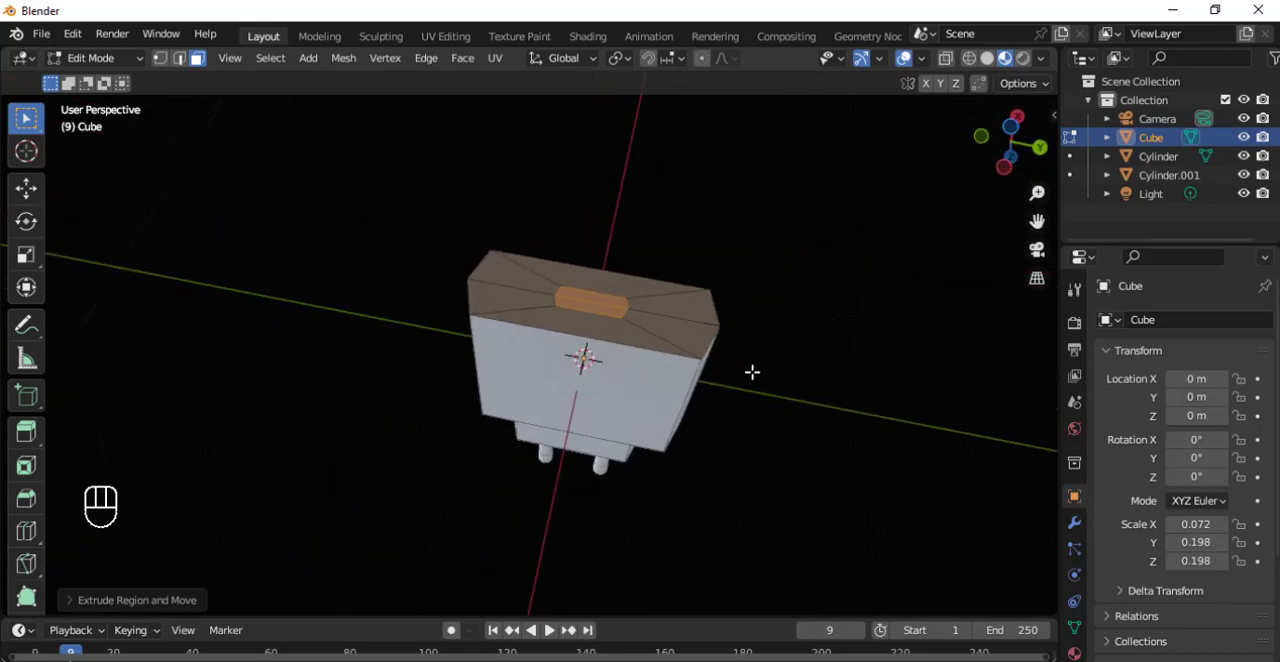
pyautogui.press('e')
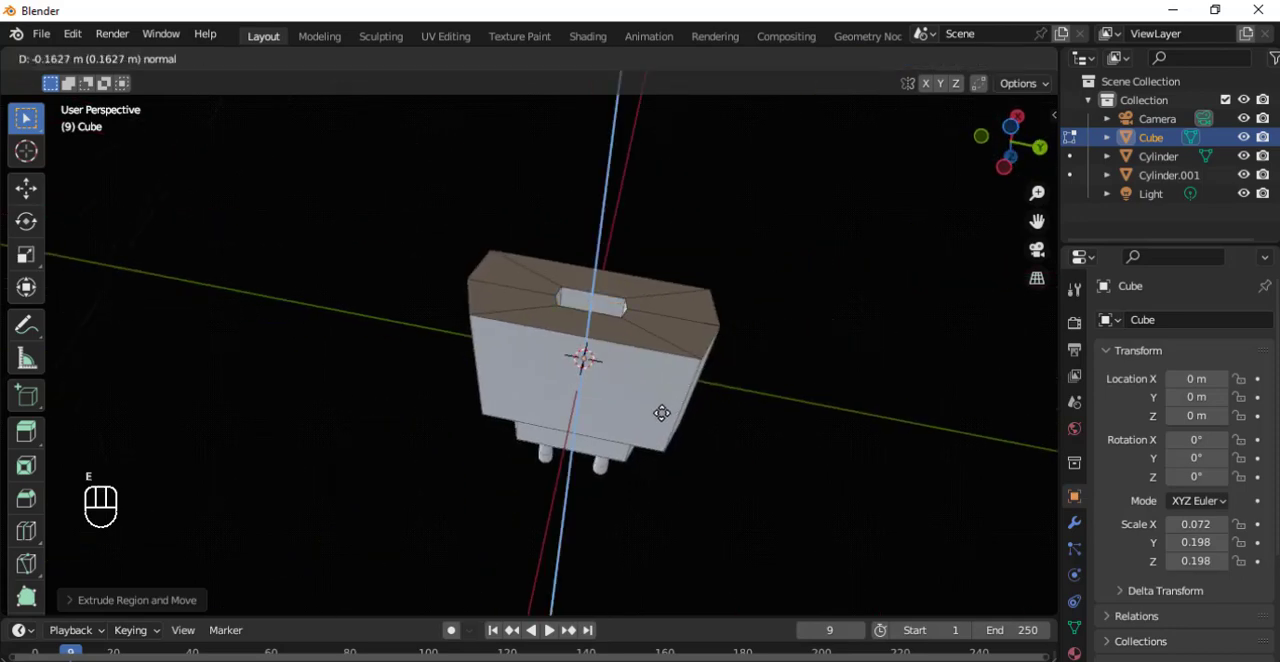
pyautogui.click(692, 427)
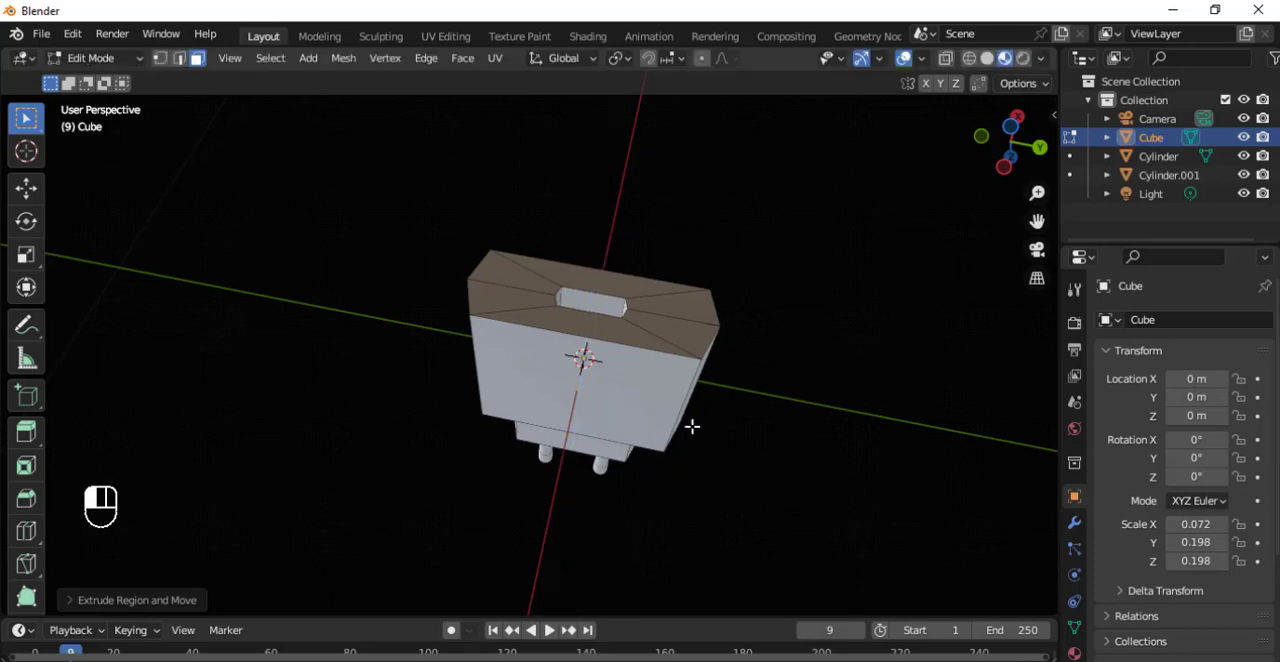
pyautogui.moveTo(710, 417)
pyautogui.mouseDown(button='middle')
pyautogui.moveTo(620, 400)
pyautogui.moveTo(714, 412)
pyautogui.mouseUp(button='middle')
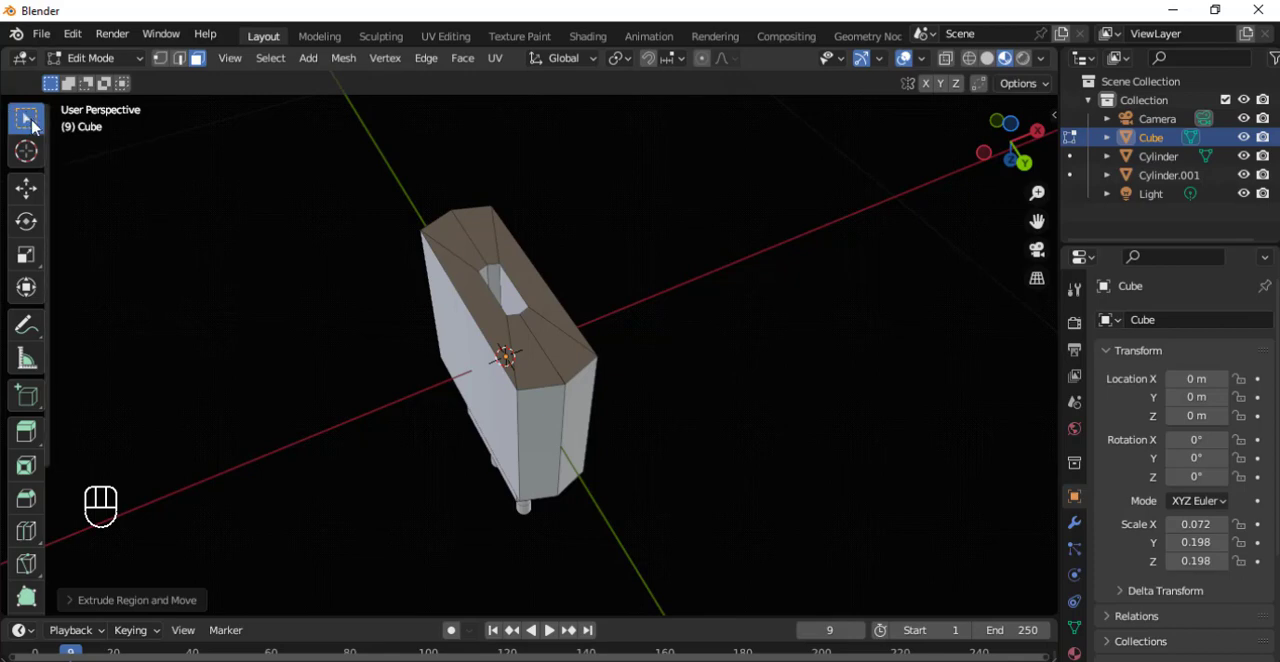
pyautogui.press('Tab')
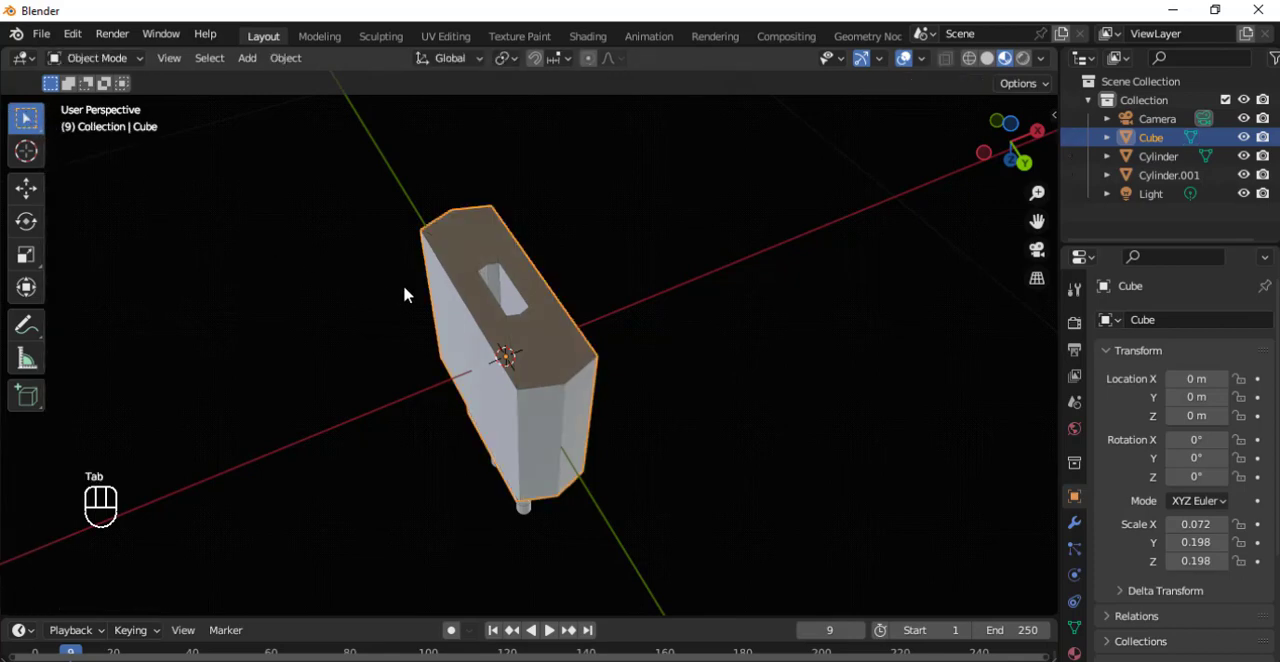
# Hide the viewport overlays while keeping the gizmos shown, and view the finished model from several sides, including its underside.
pyautogui.press('`')
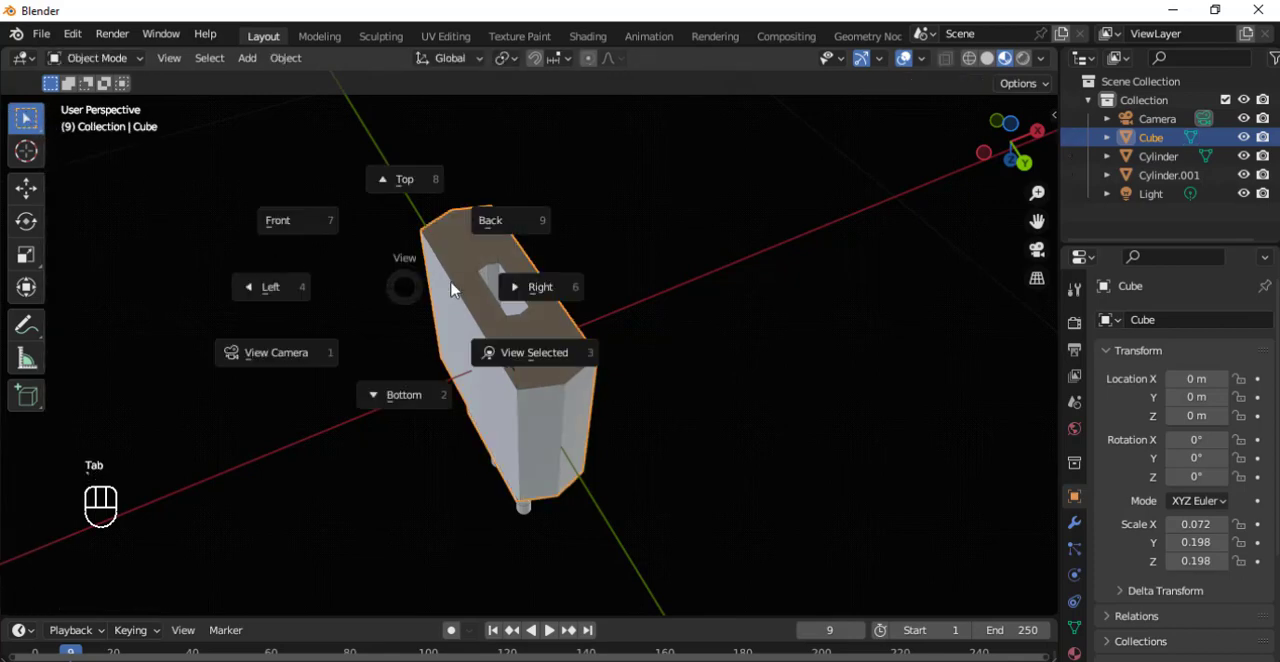
pyautogui.click(660, 249)
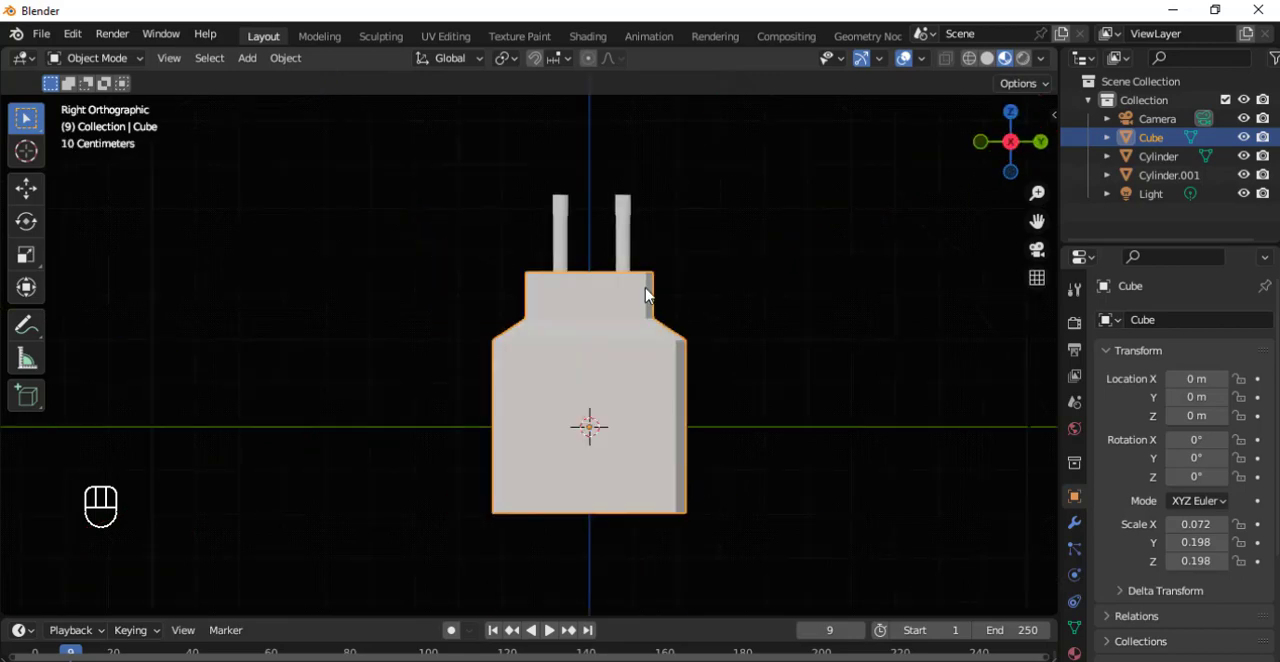
pyautogui.moveTo(729, 290); pyautogui.dragTo(857, 100, button='middle')
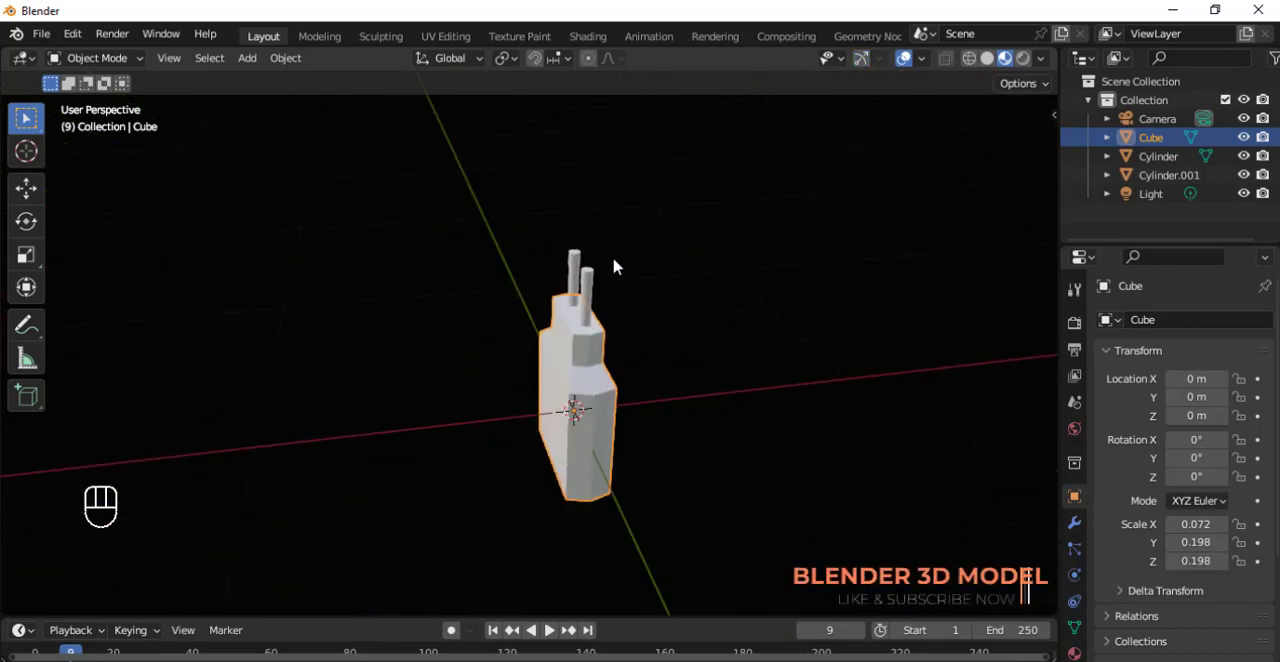
pyautogui.click(861, 58)
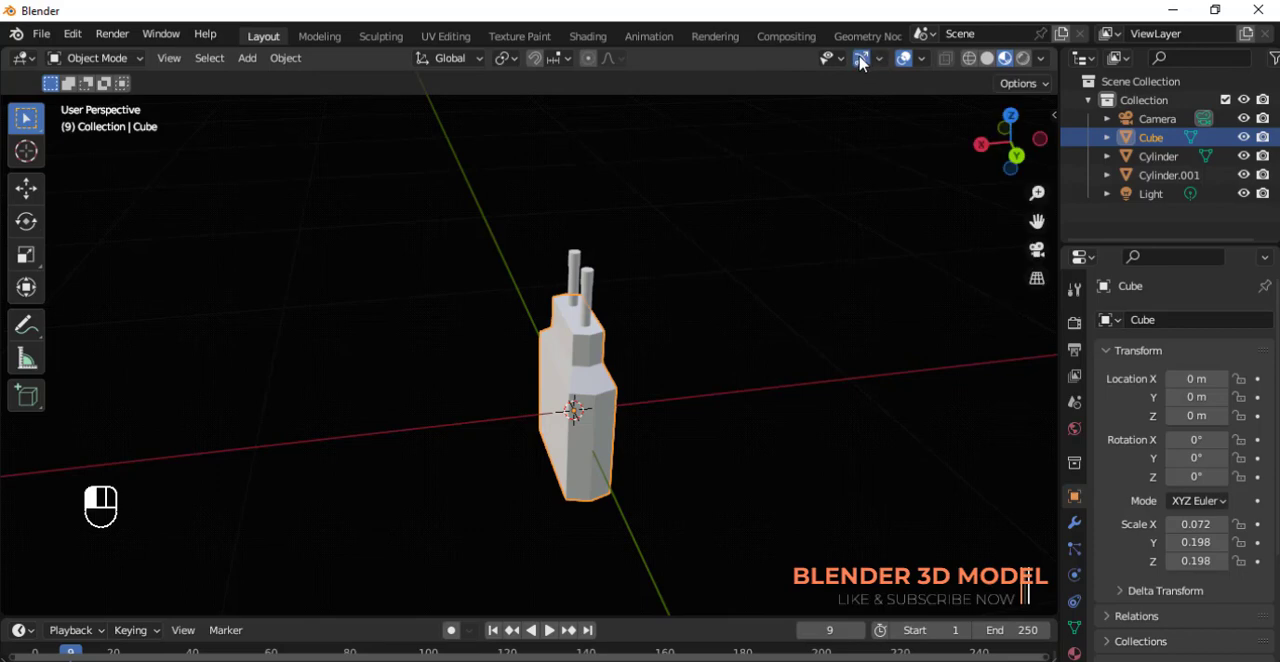
pyautogui.click(905, 62)
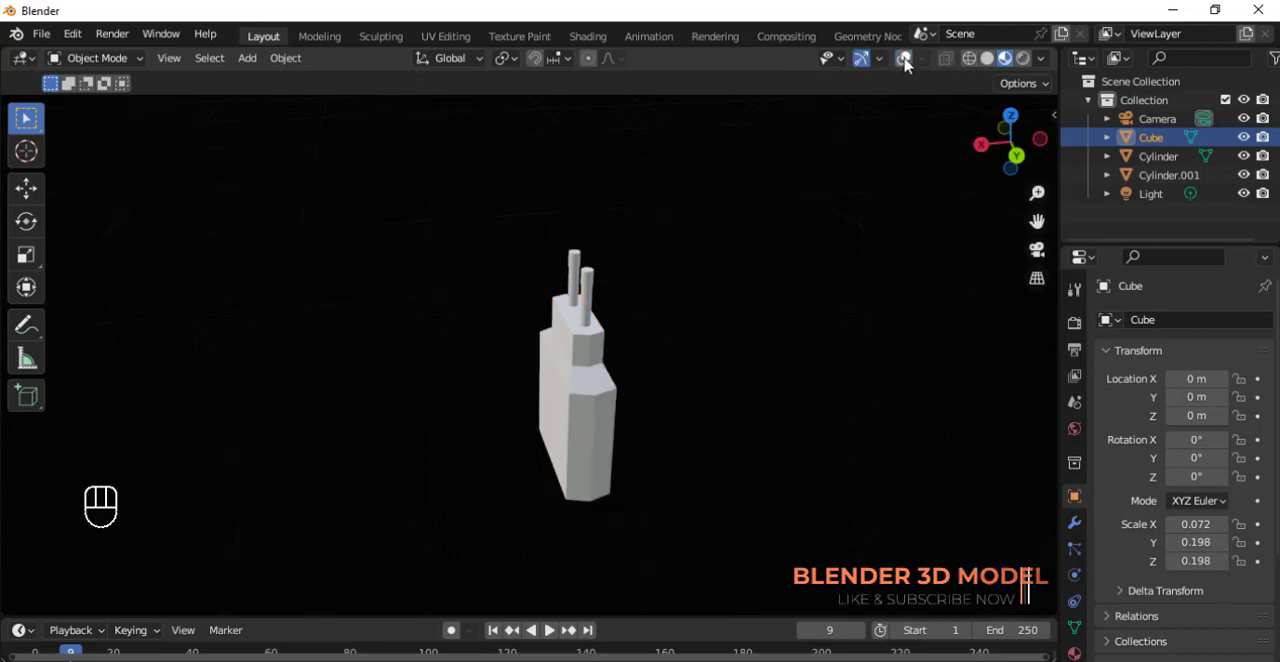
pyautogui.click(905, 62)
pyautogui.click(905, 62)
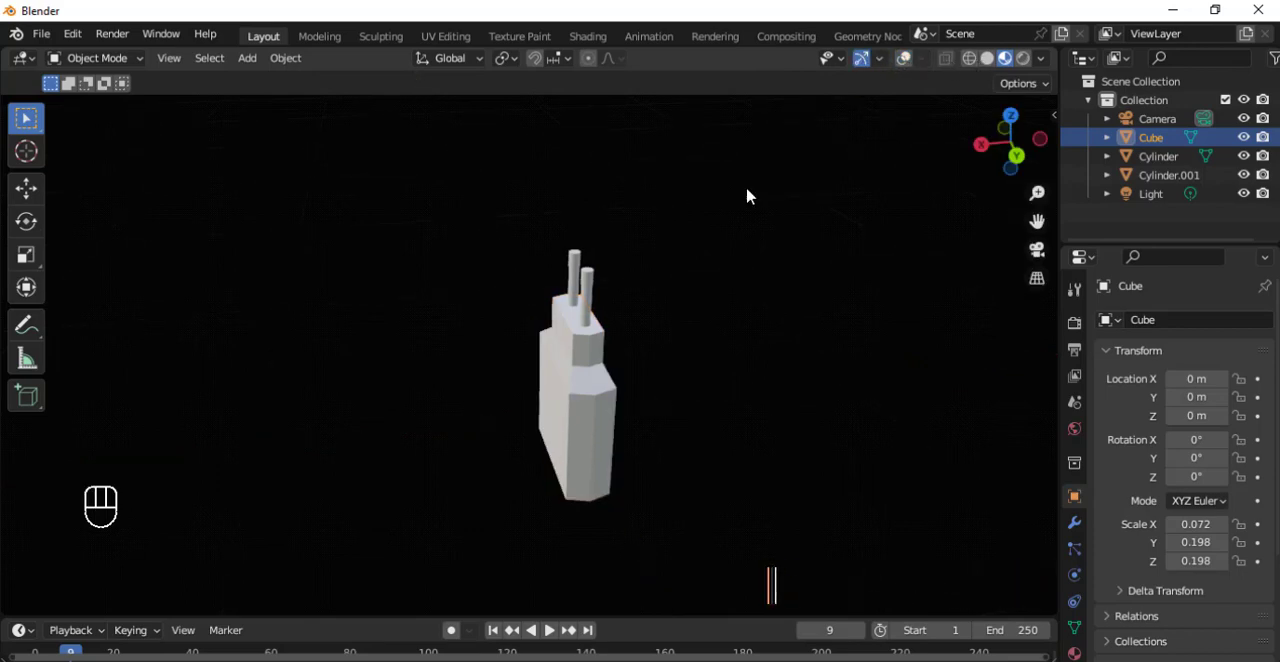
pyautogui.moveTo(623, 409)
pyautogui.mouseDown(button='middle')
pyautogui.moveTo(823, 323)
pyautogui.moveTo(520, 383)
pyautogui.moveTo(646, 400)
pyautogui.moveTo(632, 328)
pyautogui.moveTo(665, 318)
pyautogui.mouseUp(button='middle')
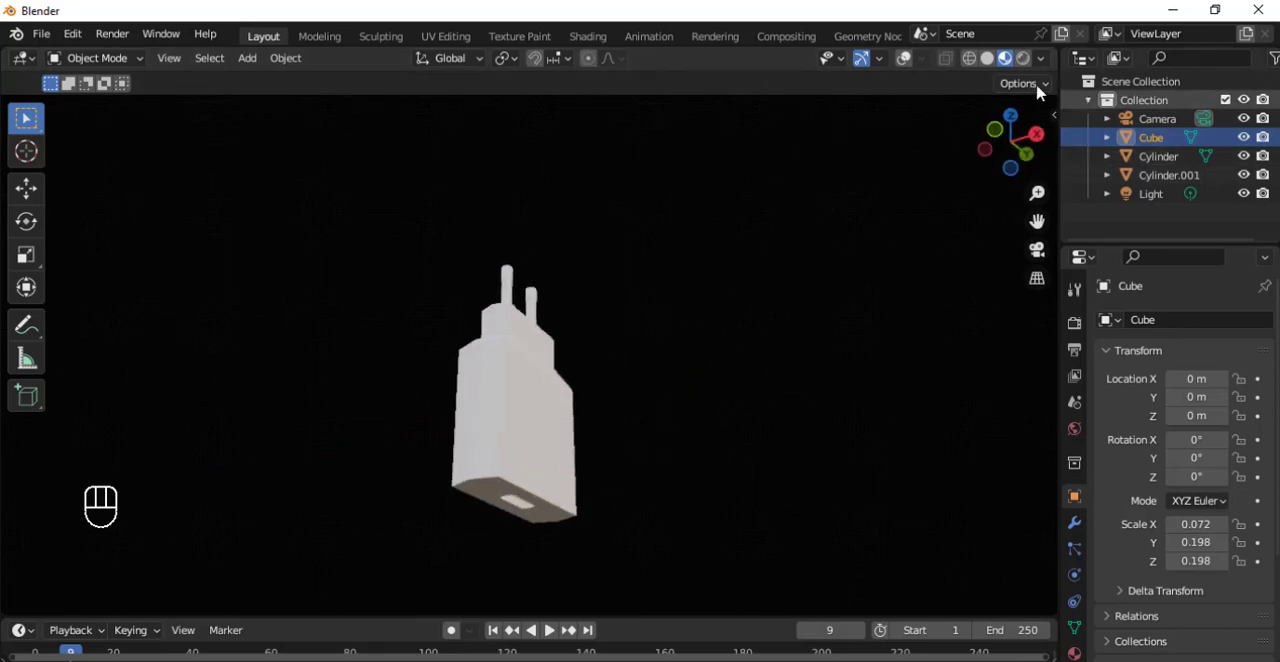
# Switch the viewport to Solid shading and view the plug from several sides, including the slot underneath.
pyautogui.click(987, 58)
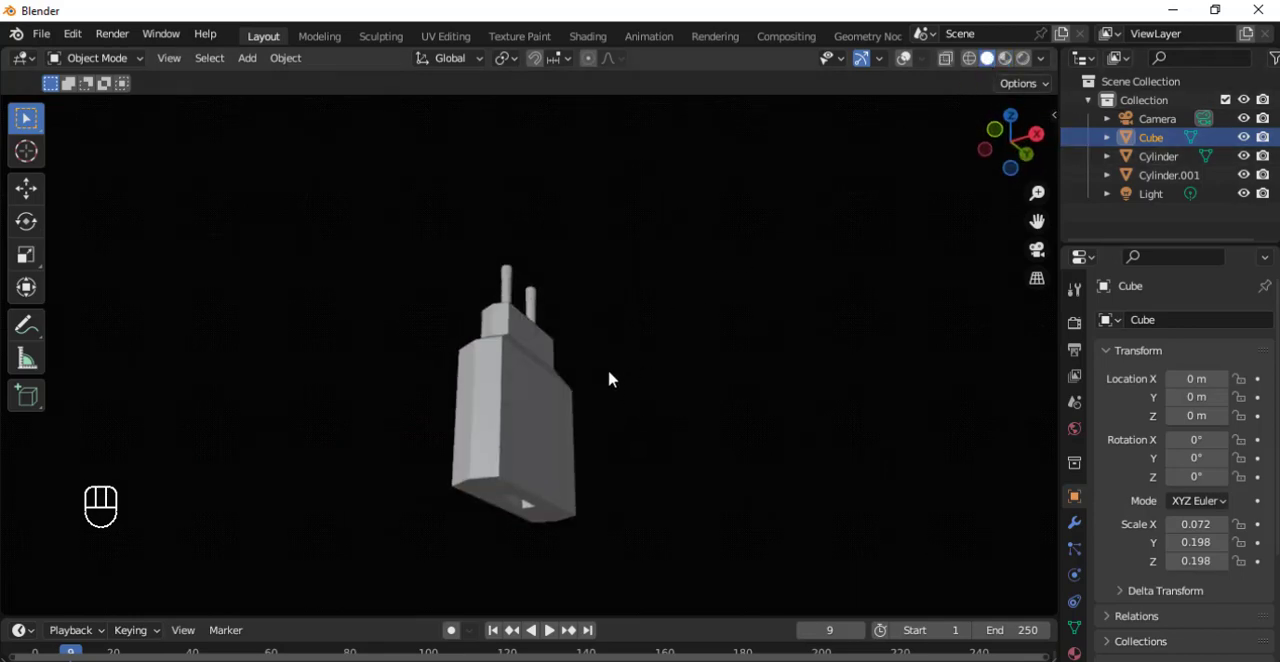
pyautogui.moveTo(610, 378); pyautogui.dragTo(670, 320, button='middle')
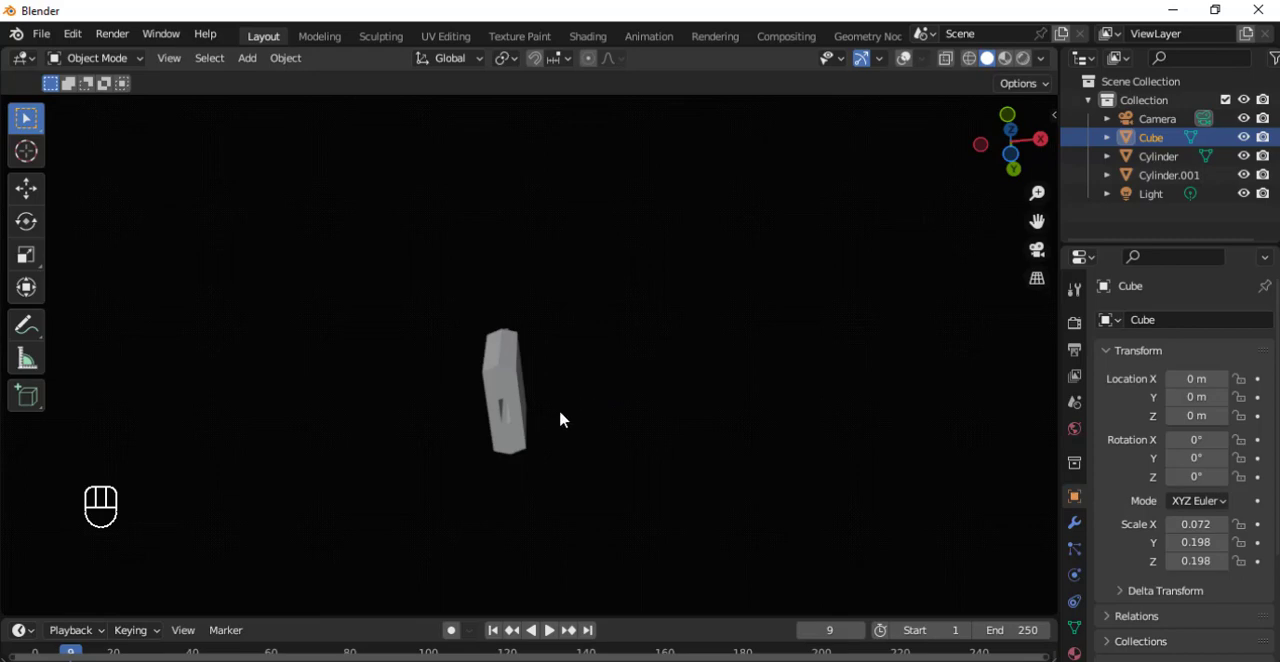
pyautogui.moveTo(448, 469); pyautogui.dragTo(566, 377, button='middle')
pyautogui.scroll(-3, 609, 308)
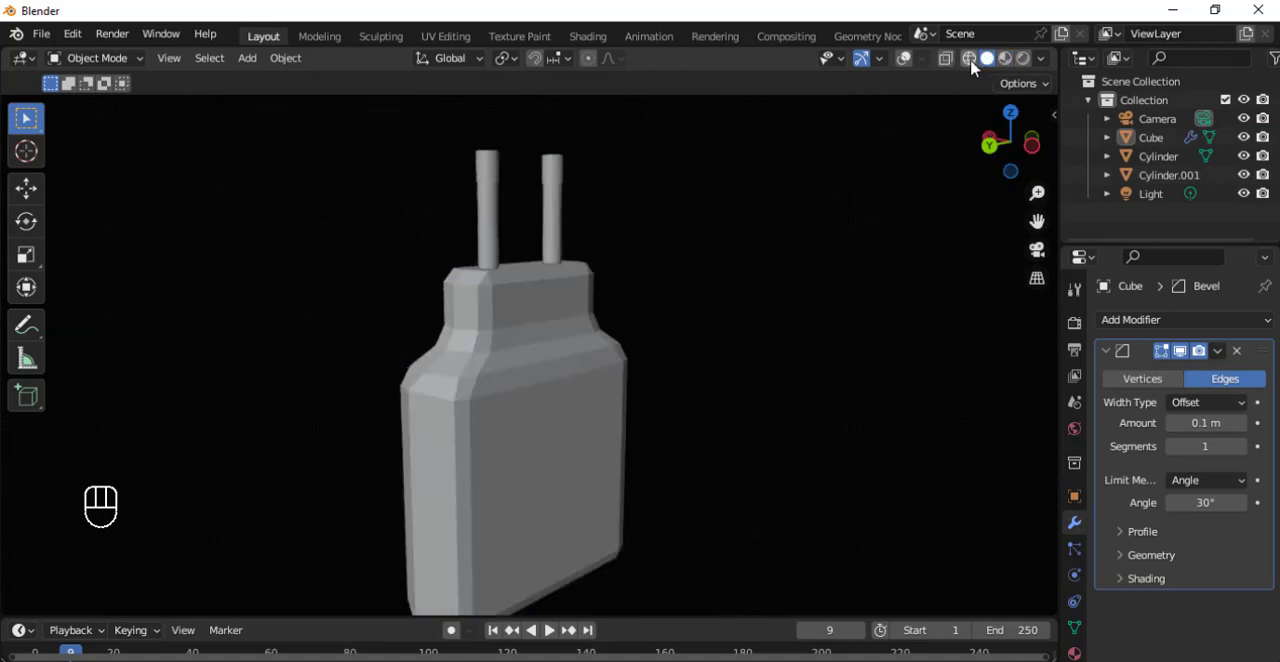
# Compare the bevelled plug in Wireframe, Solid, X-ray, Material Preview and Rendered display, ending in Material Preview.
pyautogui.click(971, 62)
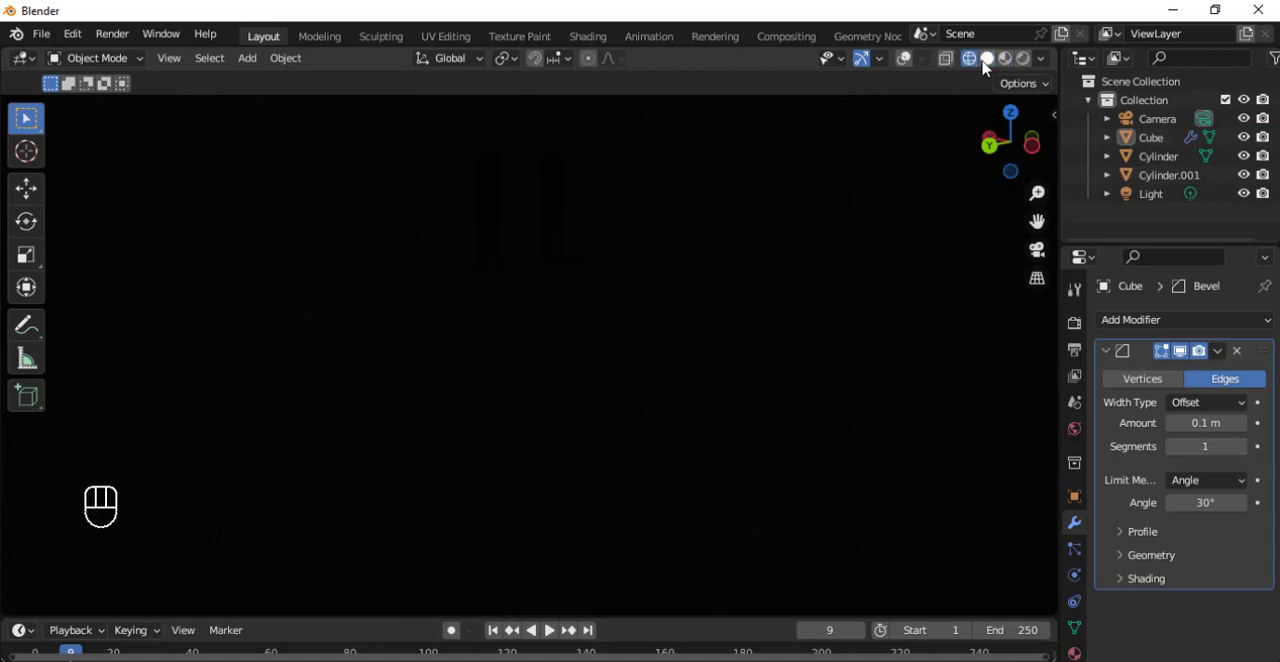
pyautogui.click(986, 62)
pyautogui.click(946, 62)
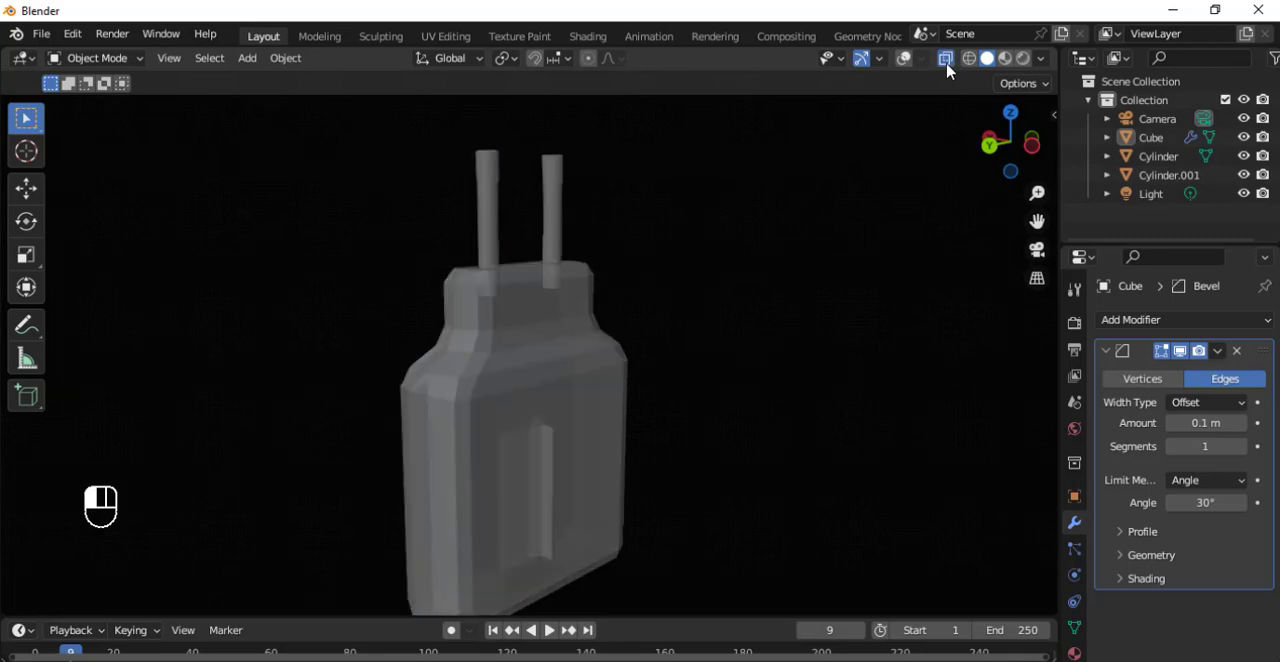
pyautogui.click(946, 62)
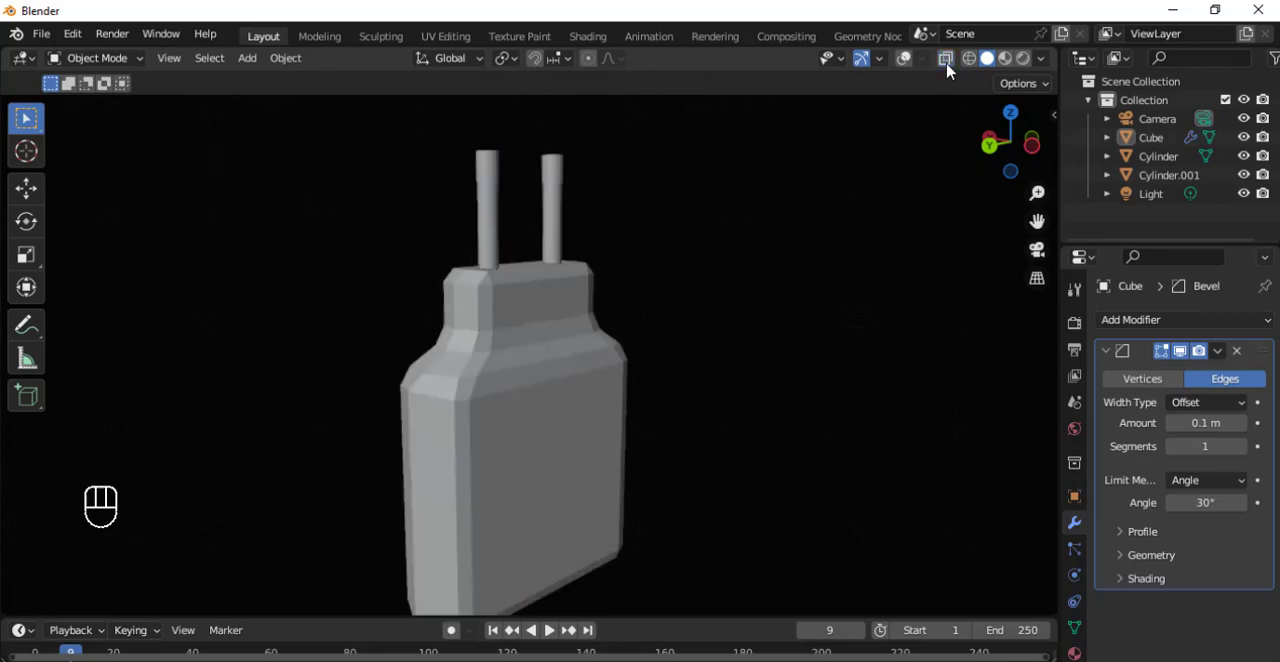
pyautogui.click(1008, 60)
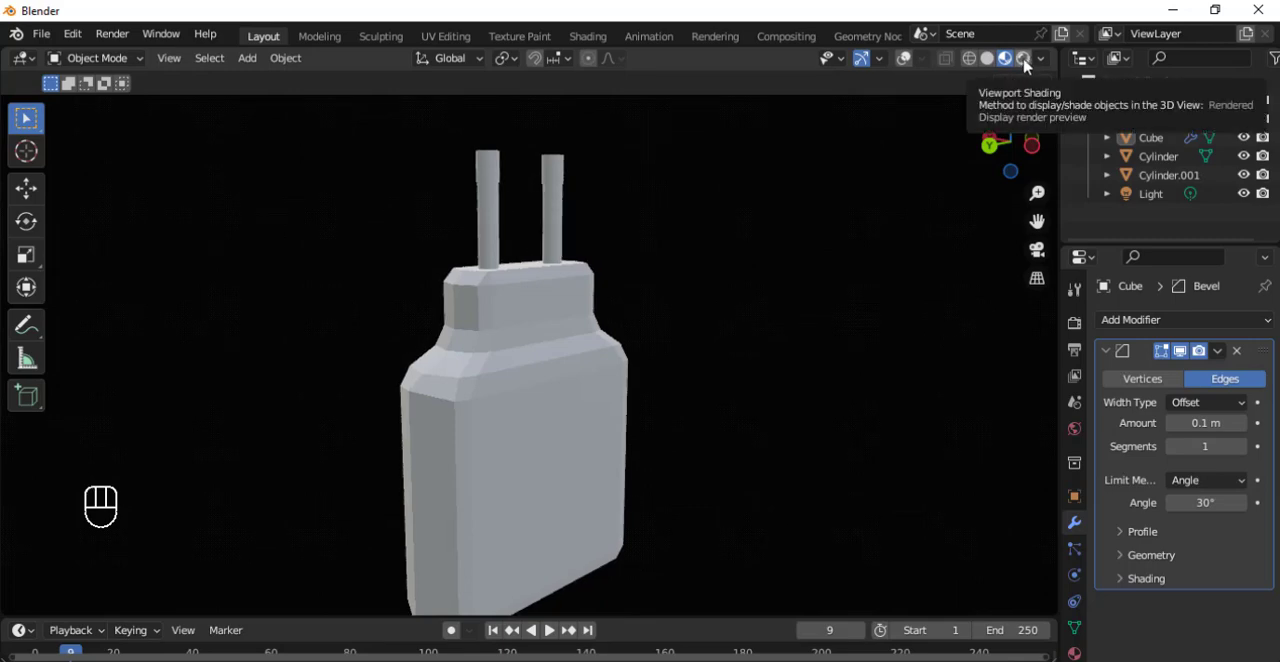
pyautogui.click(1024, 59)
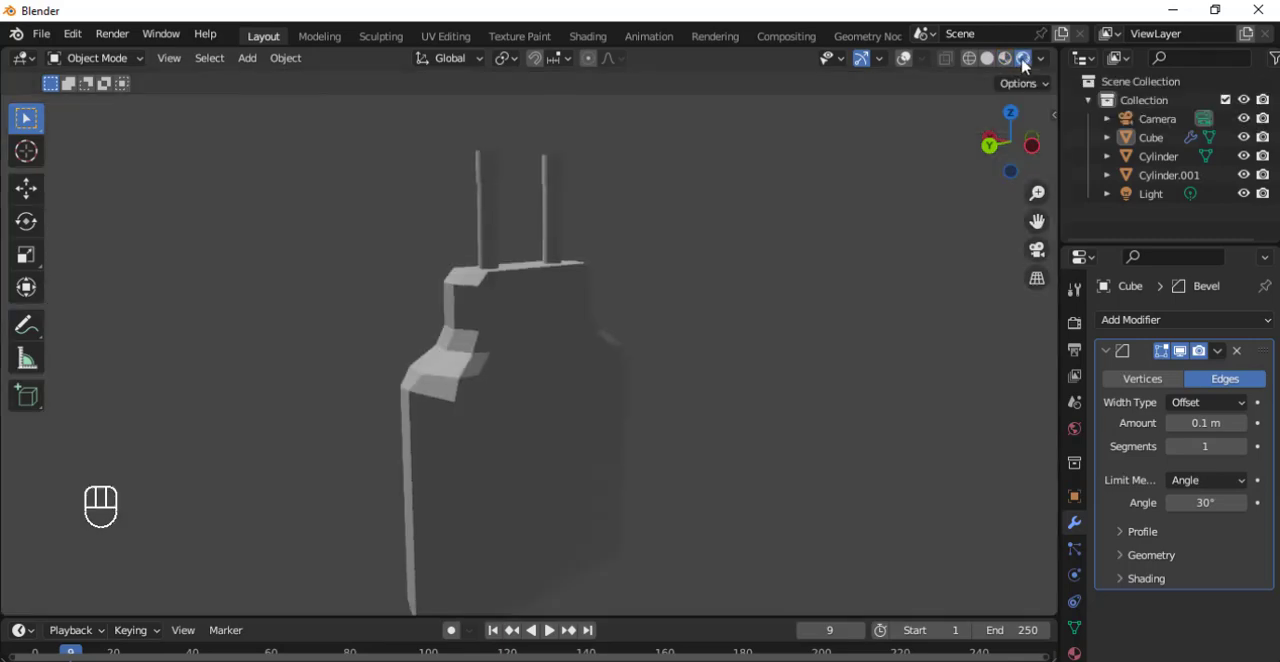
pyautogui.moveTo(530, 328); pyautogui.dragTo(621, 335, button='middle')
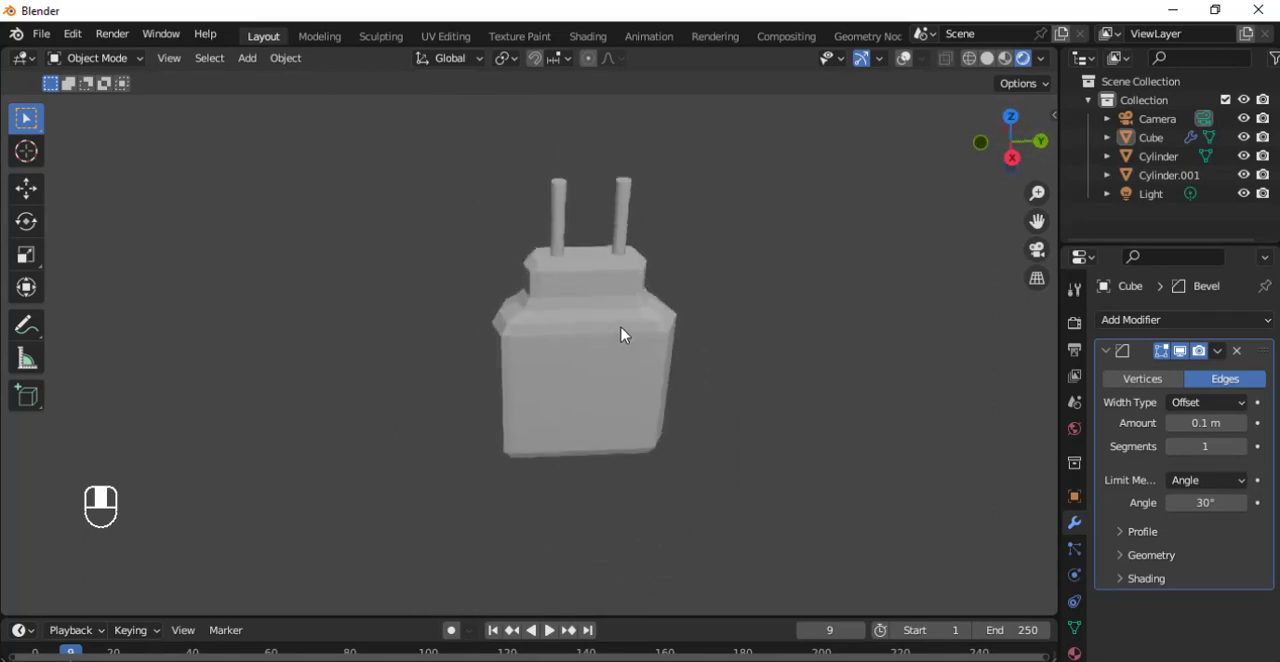
pyautogui.click(1006, 59)
# Set the segments of the plug body's Bevel modifier to 4 and check the rounded edges from below.
pyautogui.moveTo(700, 300); pyautogui.dragTo(406, 238, button='middle')
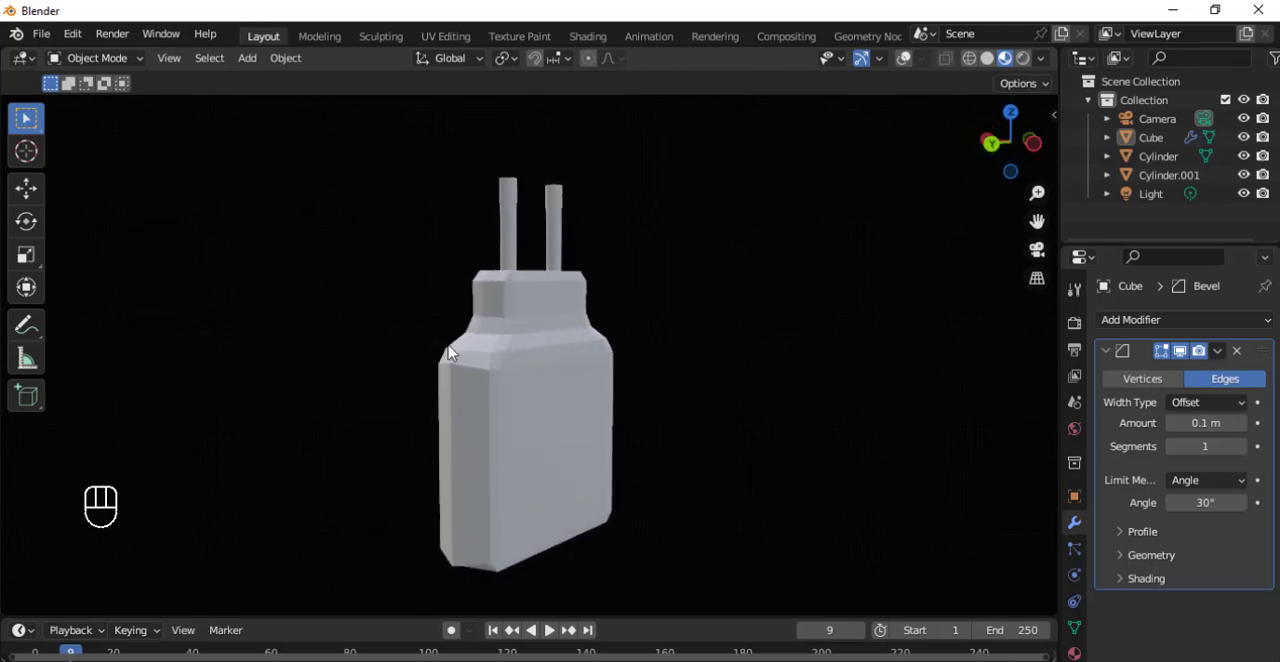
pyautogui.click(1244, 452)
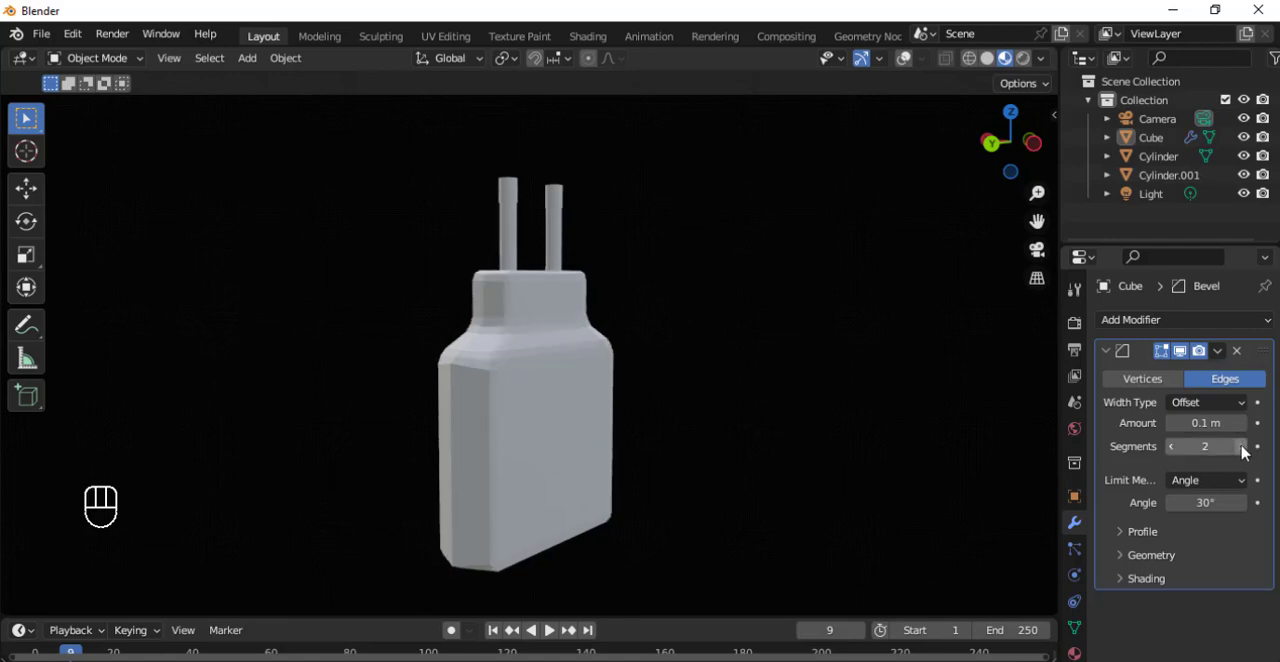
pyautogui.click(1242, 450)
pyautogui.click(1241, 450)
pyautogui.moveTo(694, 354); pyautogui.dragTo(690, 275, button='middle')
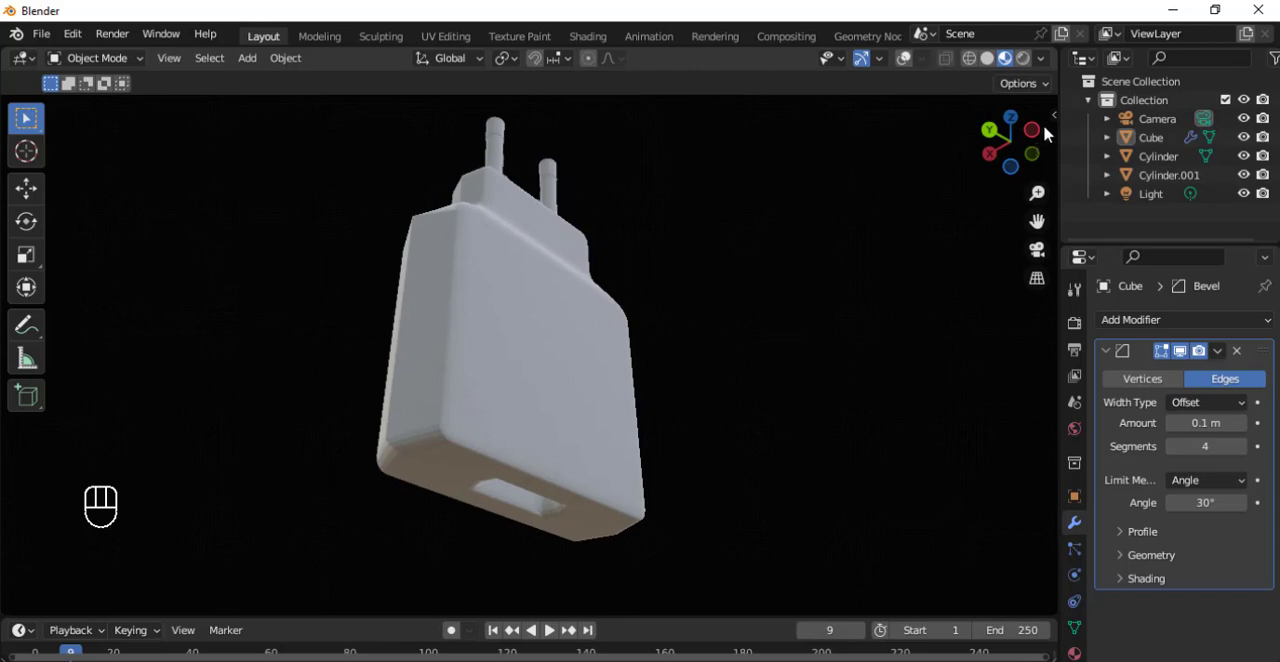
# Show the viewport overlays again.
pyautogui.click(903, 58)
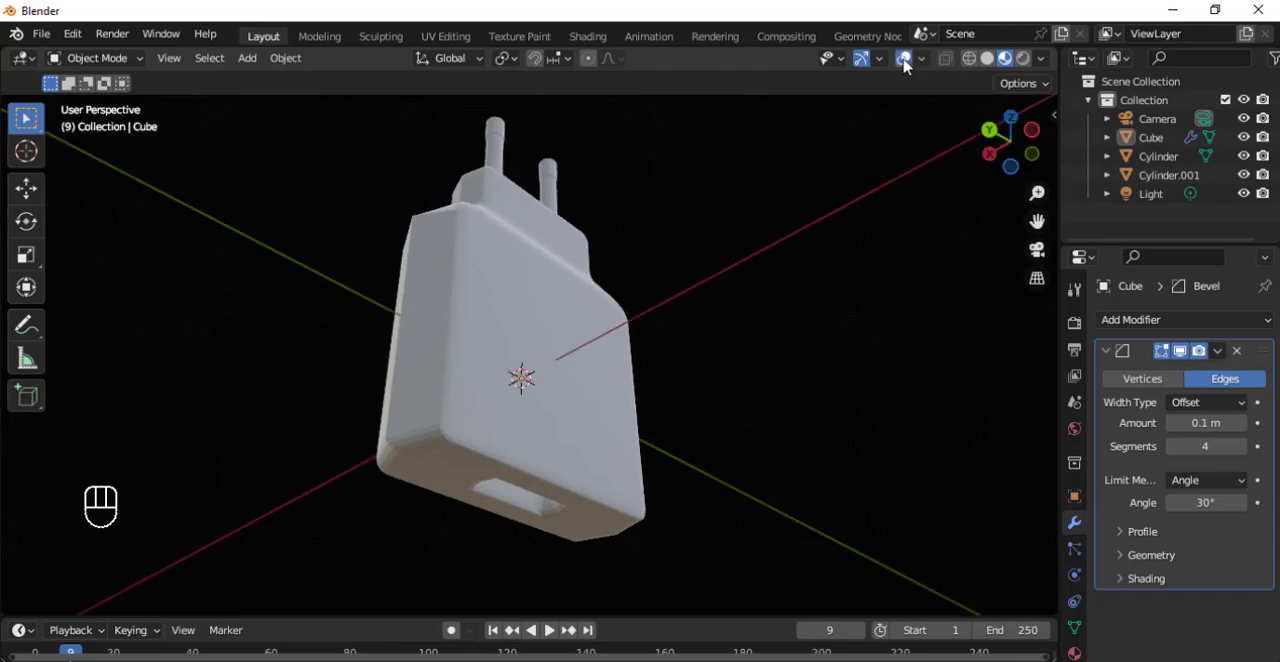
pyautogui.click(903, 58)
pyautogui.click(903, 60)
pyautogui.click(507, 289)
pyautogui.press('g')
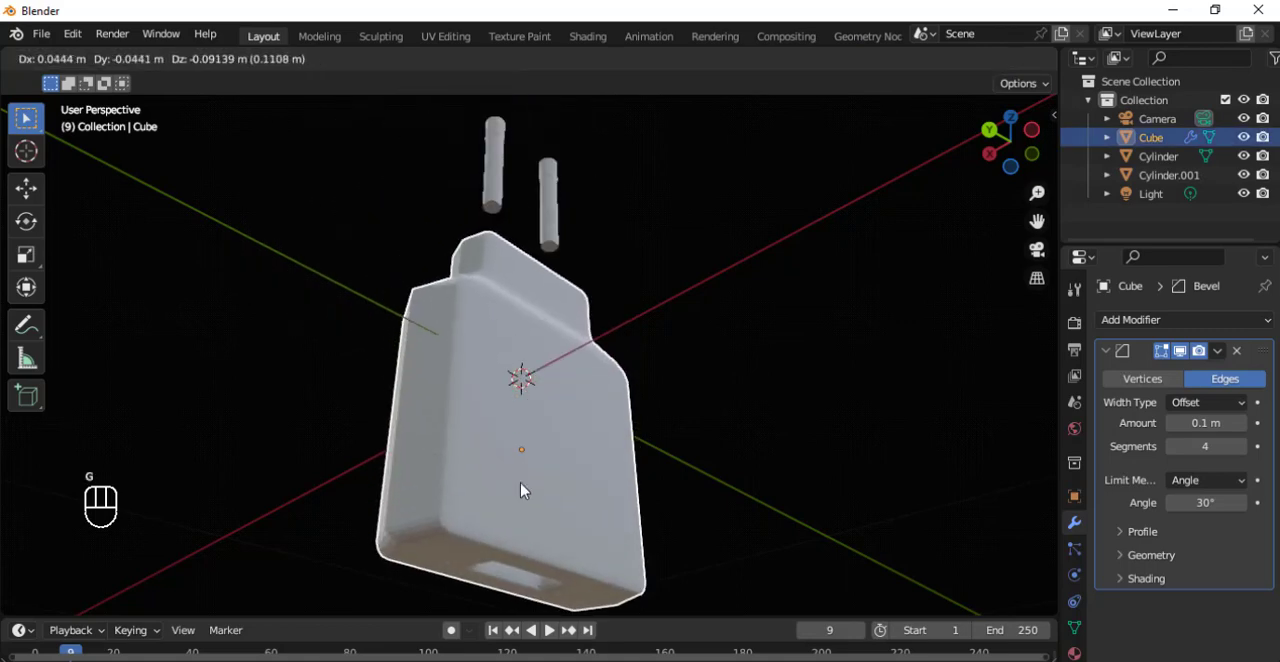
pyautogui.press('Escape')
# Select the plug body and both prongs, create a new collection from them, and move them up about 0.2 m along global Z.
pyautogui.moveTo(424, 131); pyautogui.dragTo(588, 240)
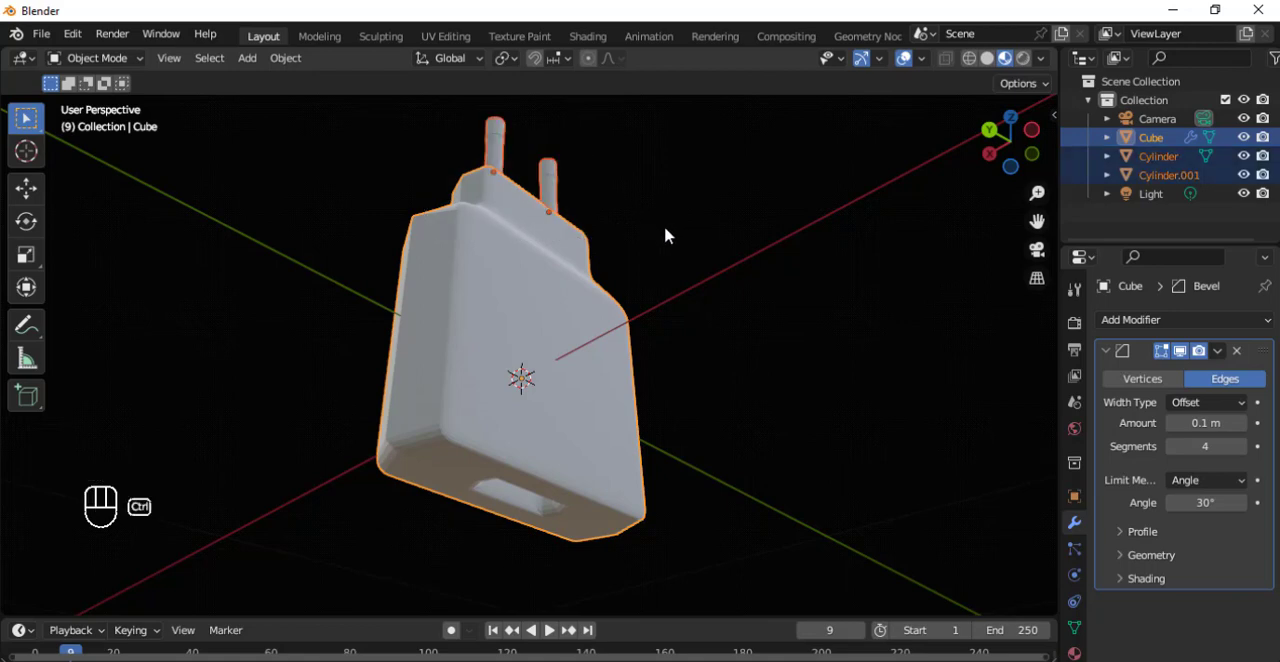
pyautogui.hotkey('ctrl', 'g')
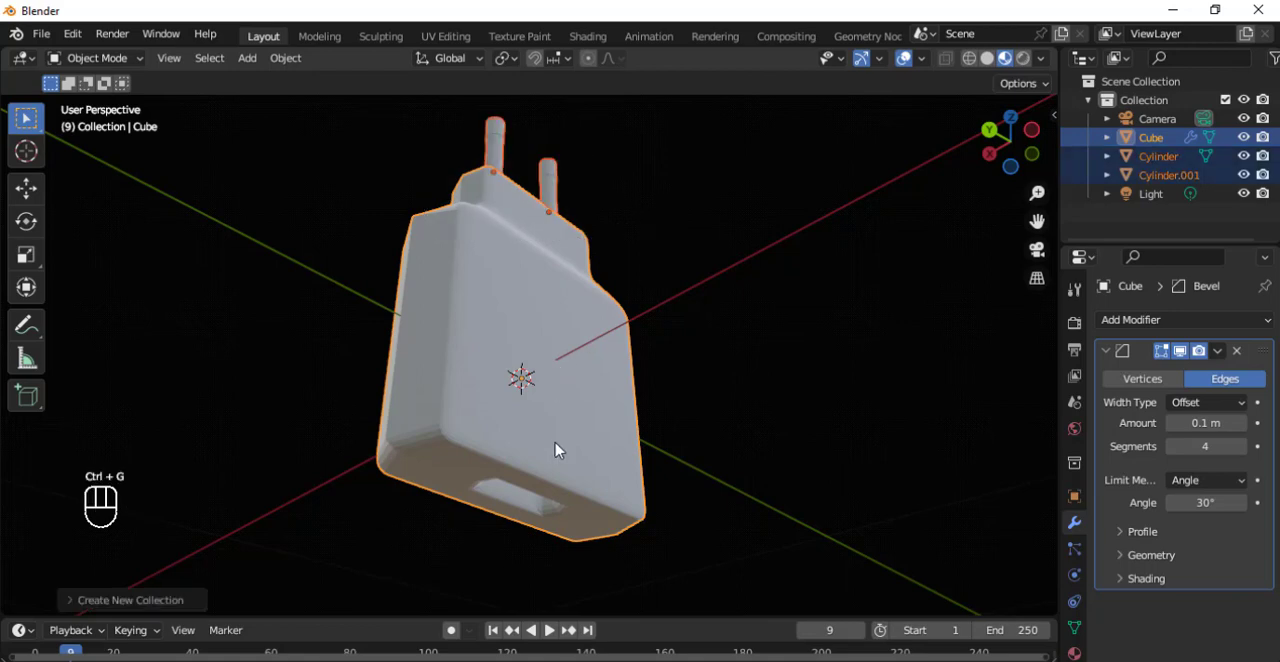
pyautogui.press('g')
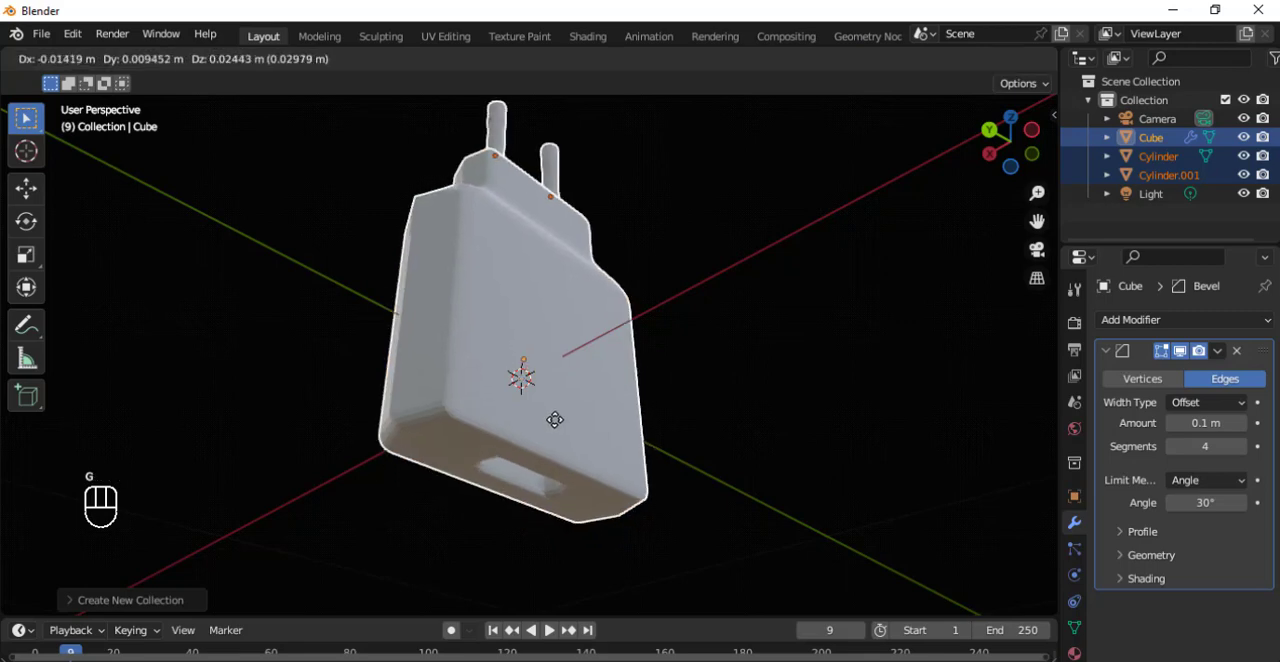
pyautogui.press('z')
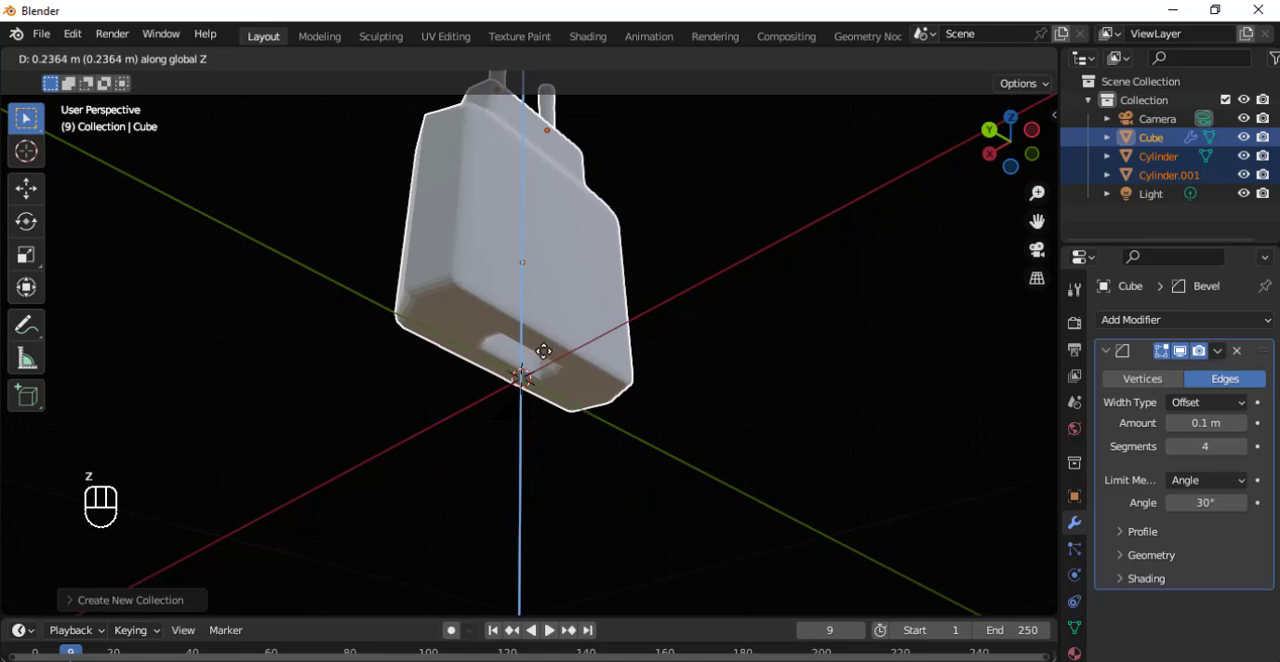
pyautogui.click(544, 360)
# Deselect all objects and hide the viewport overlays for a clean view of the whole plug.
pyautogui.moveTo(657, 337); pyautogui.dragTo(639, 513, button='middle')
pyautogui.scroll(-3, 651, 500)
pyautogui.scroll(1, 583, 424)
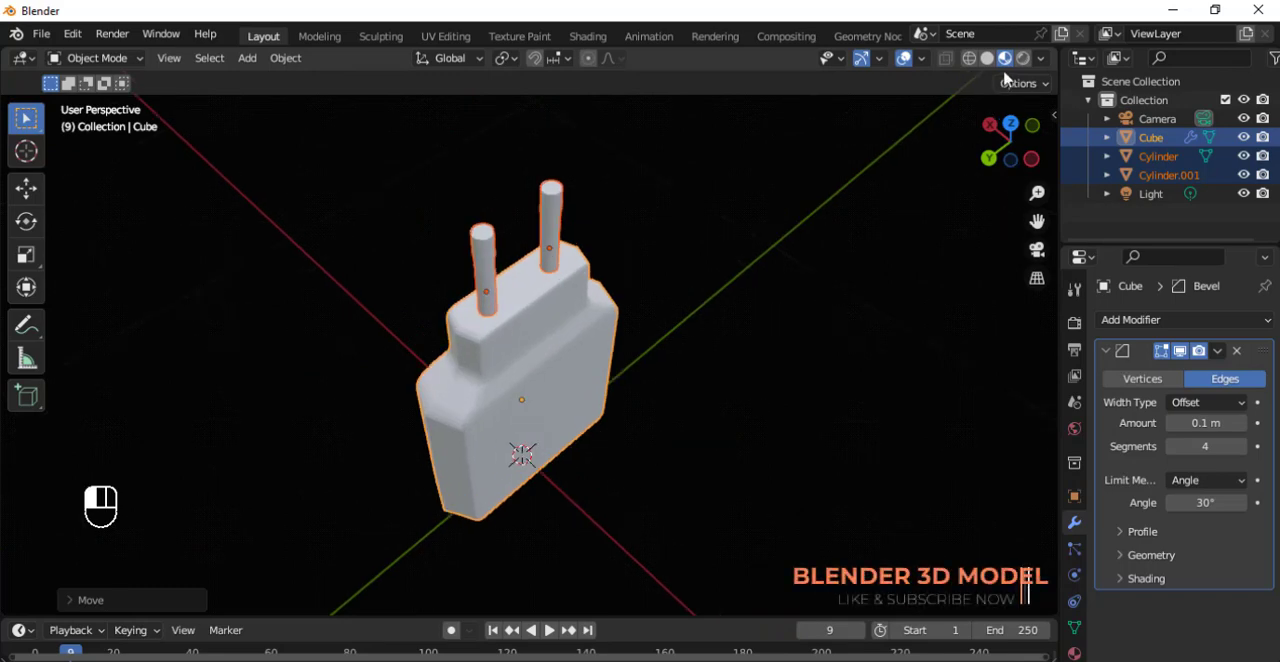
pyautogui.hotkey('alt', 'a')
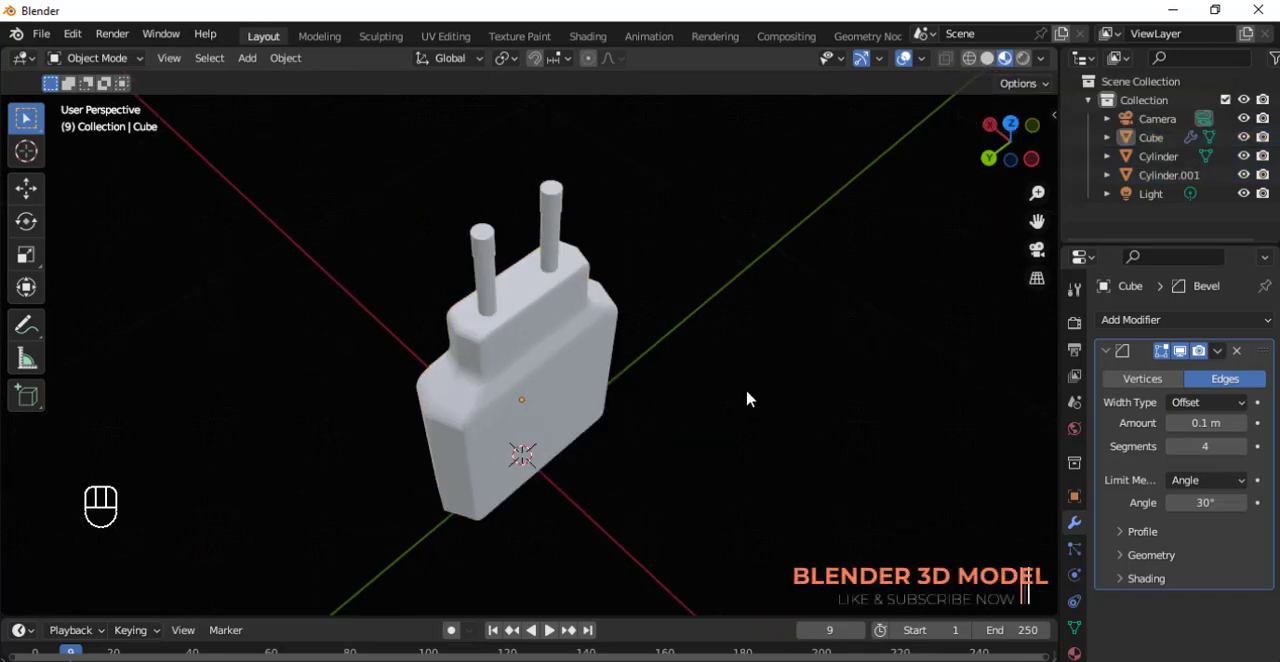
pyautogui.moveTo(746, 400); pyautogui.dragTo(741, 382, button='middle')
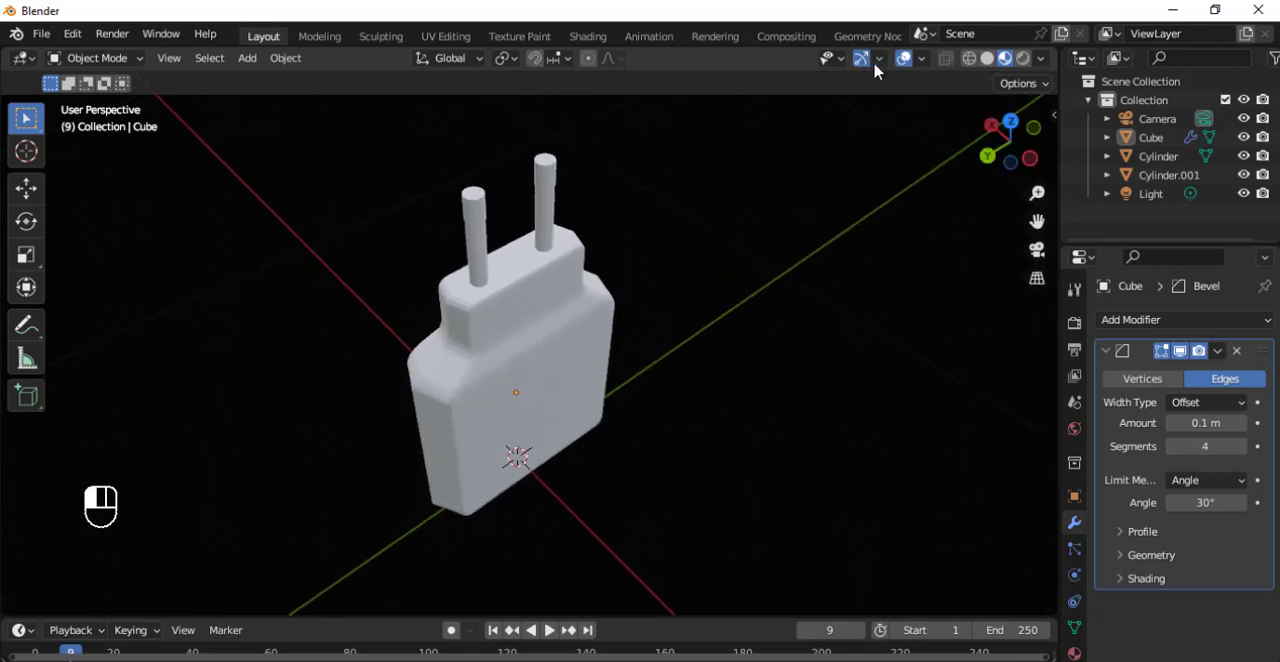
pyautogui.click(904, 59)
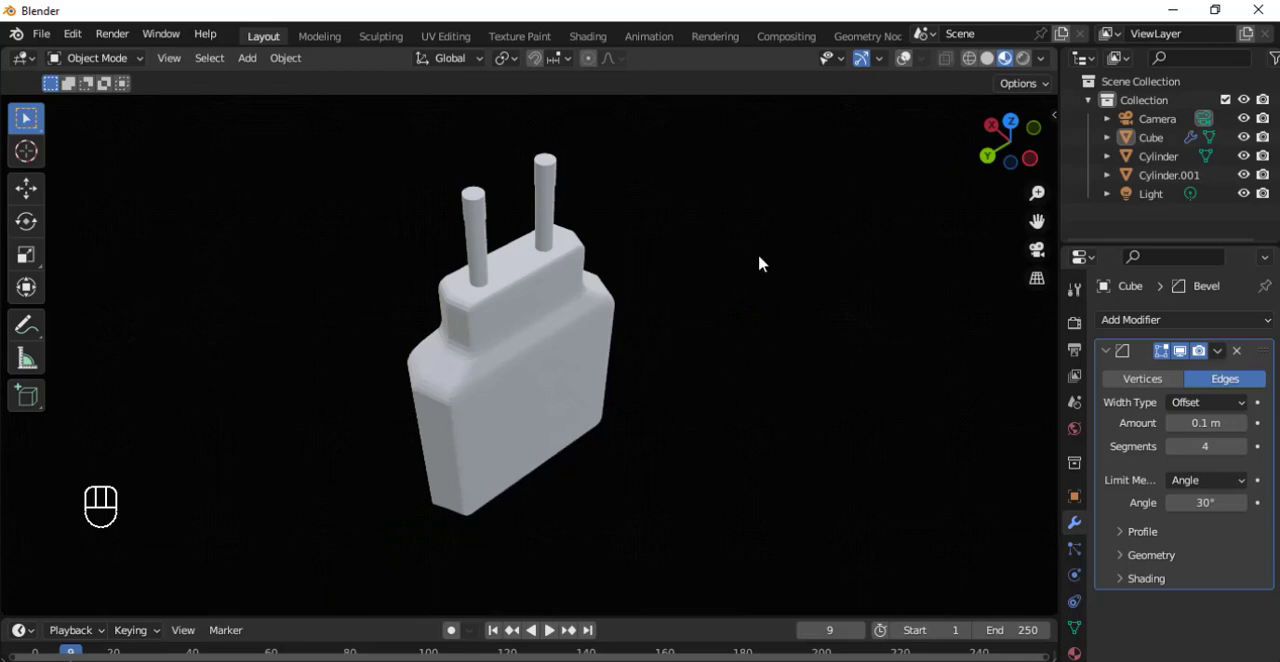
pyautogui.moveTo(759, 258); pyautogui.dragTo(679, 238, button='middle')
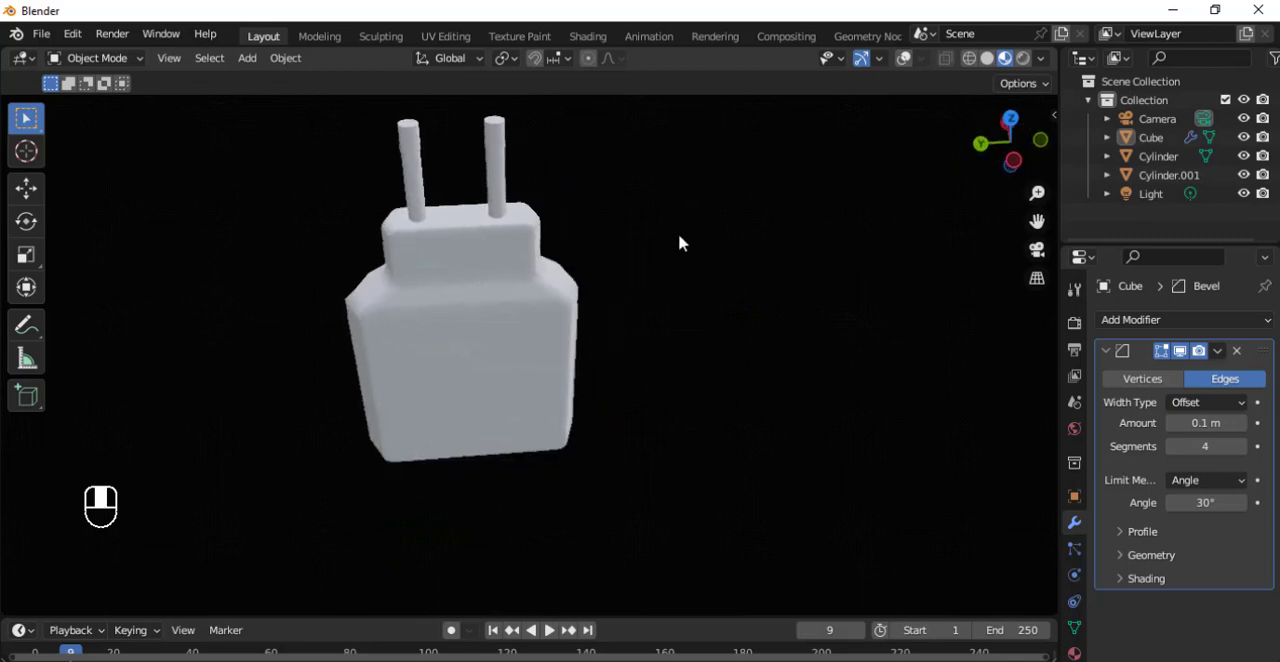
# Examine the bevelled plug in Solid shading from several sides, including a close-up of the underside slot, and return to Material Preview.
pyautogui.click(987, 60)
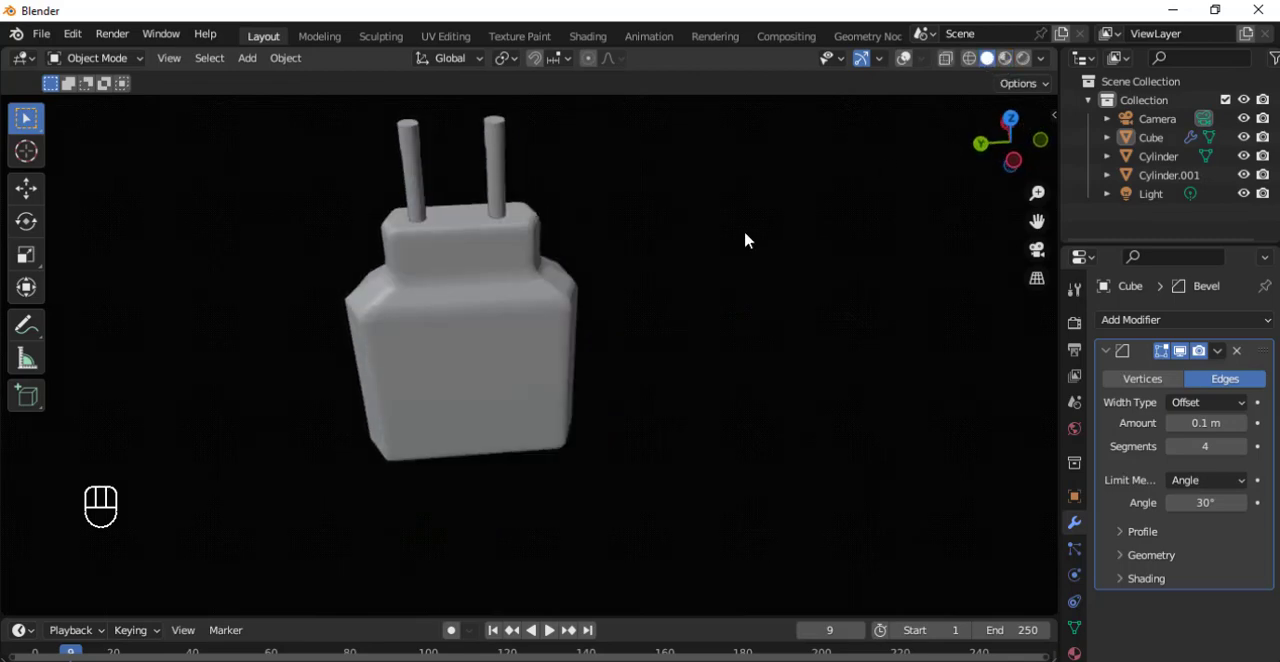
pyautogui.moveTo(633, 328); pyautogui.dragTo(561, 468, button='middle')
pyautogui.scroll(6, 540, 466)
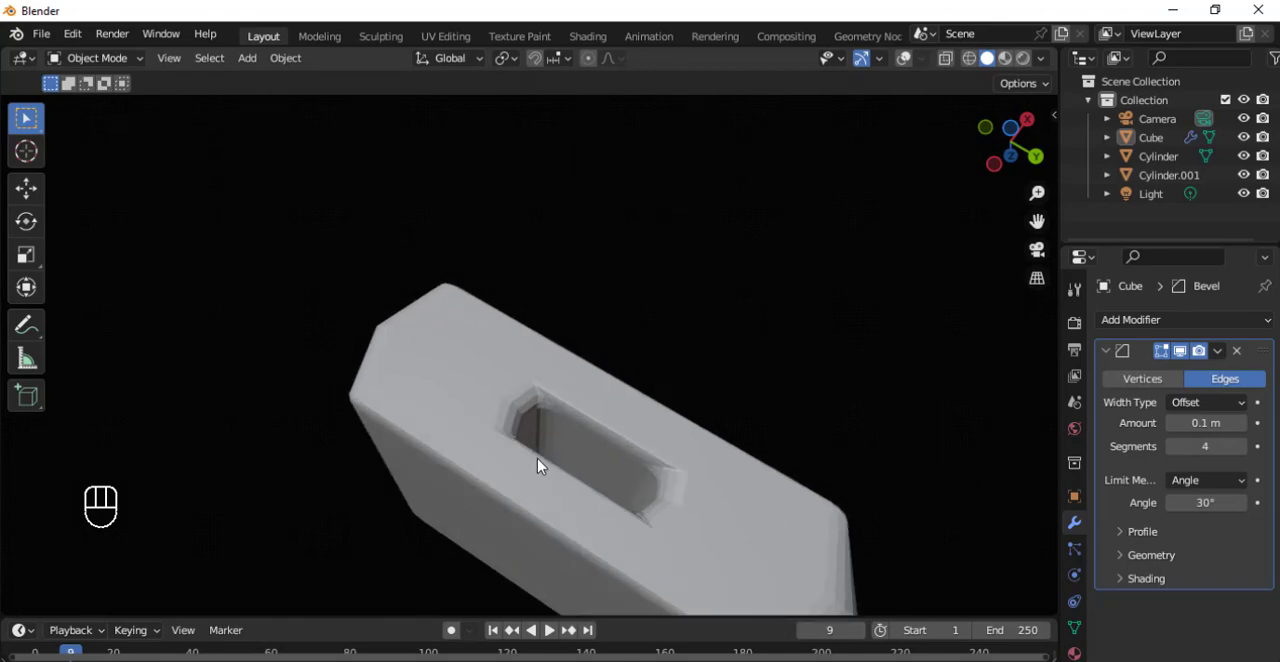
pyautogui.moveTo(536, 423); pyautogui.dragTo(543, 271, button='middle')
pyautogui.scroll(-3, 560, 300)
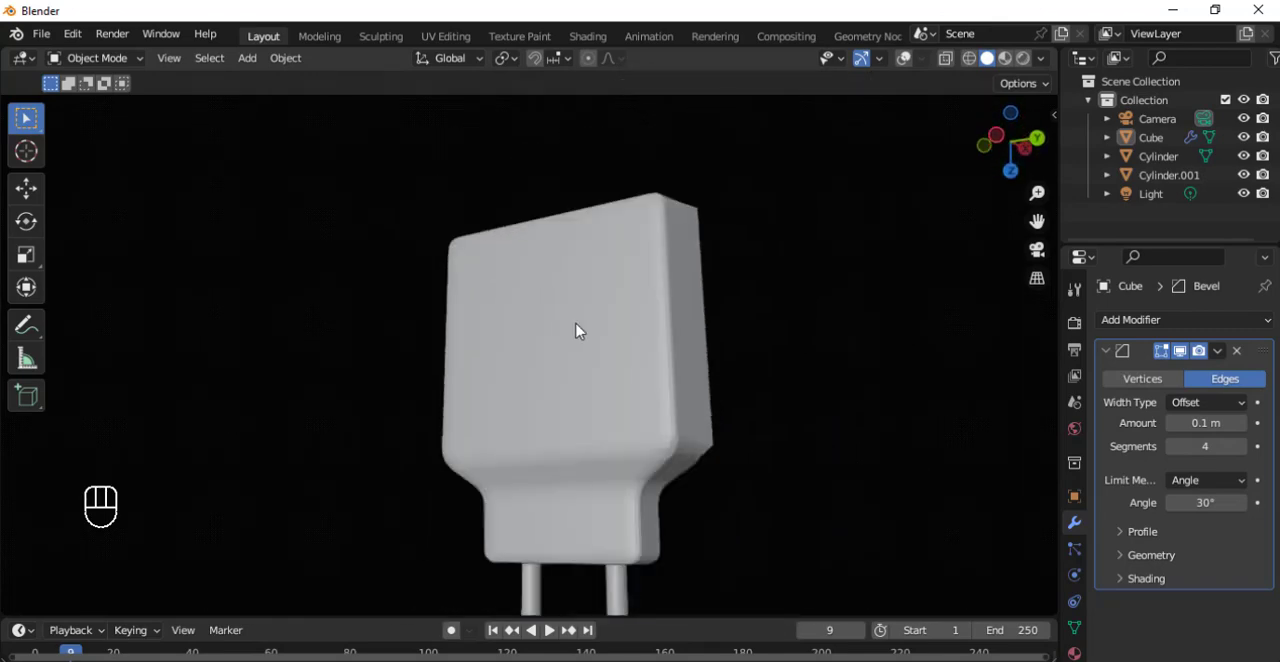
pyautogui.moveTo(580, 331); pyautogui.dragTo(597, 417, button='middle')
pyautogui.scroll(-3, 580, 300)
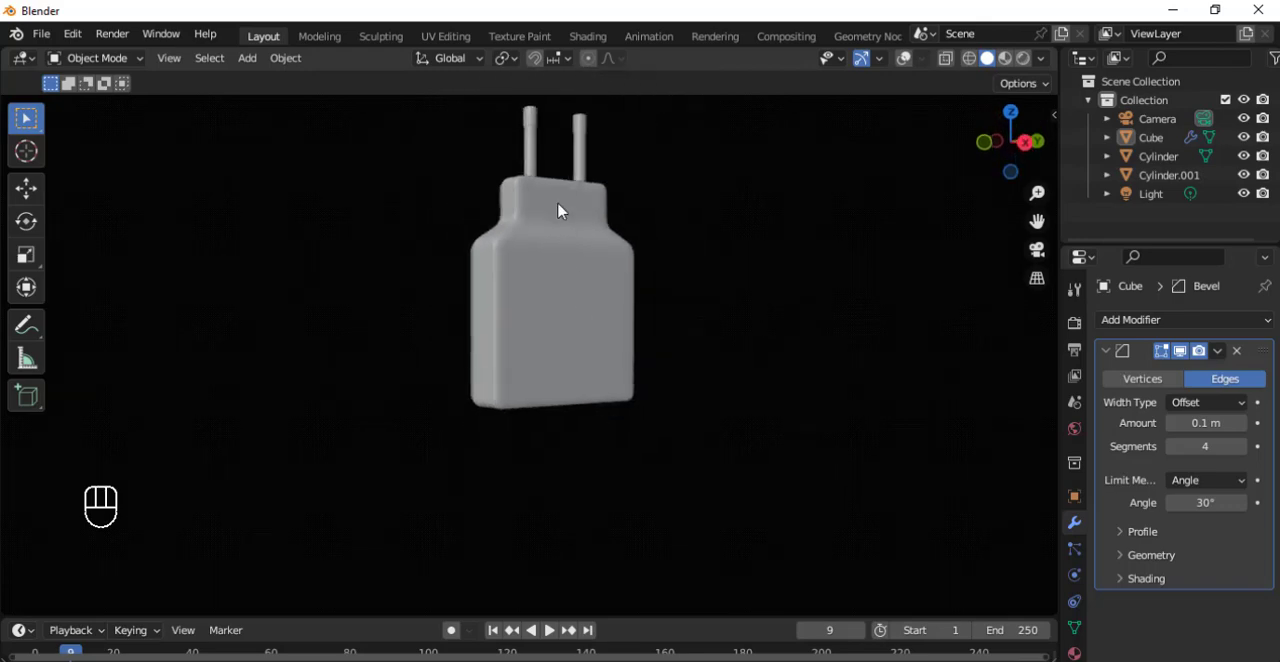
pyautogui.moveTo(562, 253); pyautogui.dragTo(583, 425, button='middle')
pyautogui.scroll(-5, 583, 437)
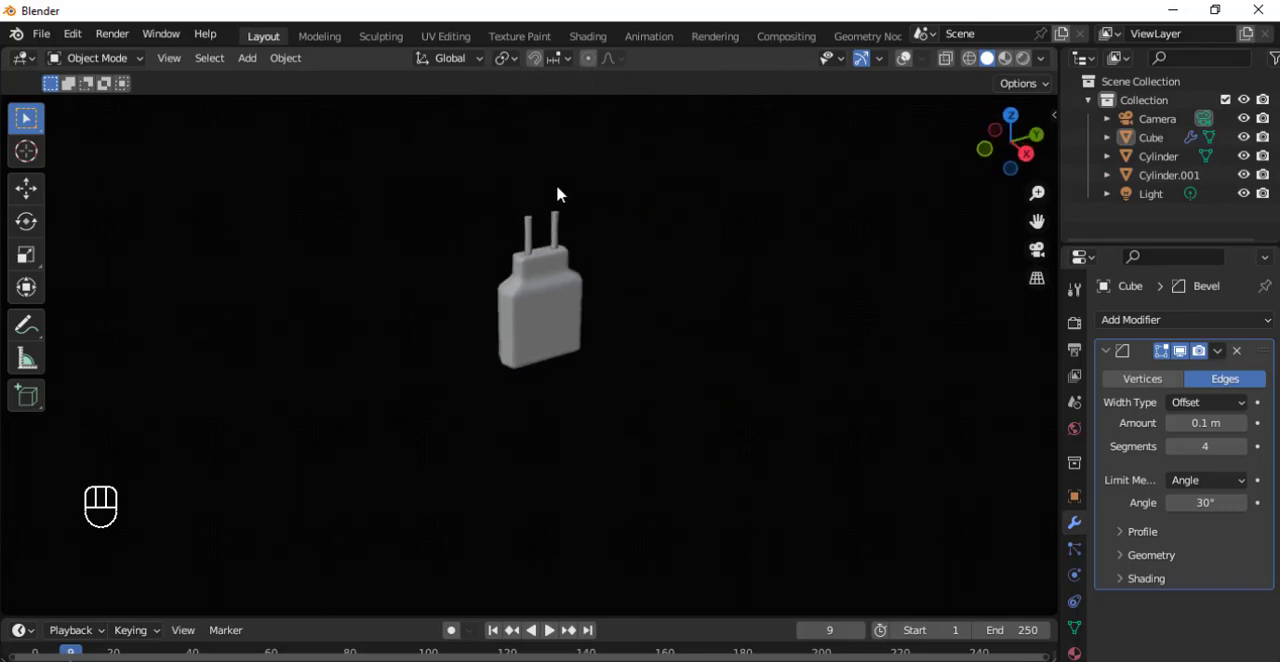
pyautogui.scroll(3, 560, 215)
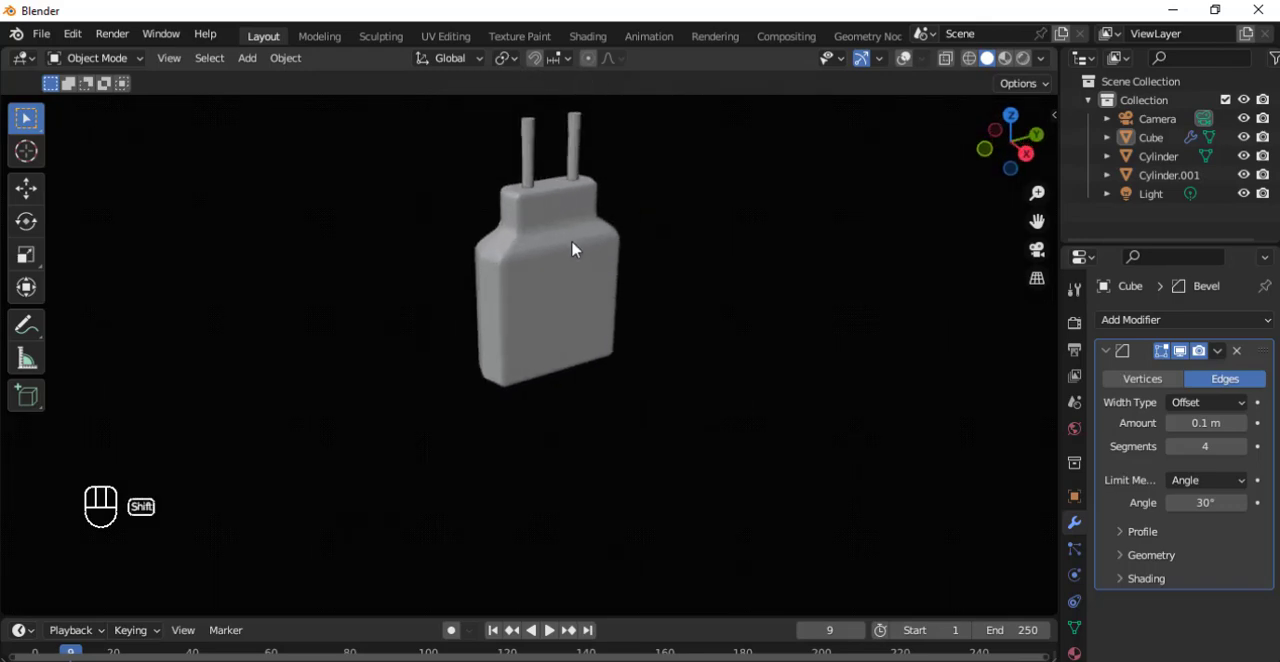
pyautogui.keyDown('shift'); pyautogui.moveTo(572, 248); pyautogui.dragTo(573, 343, button='middle'); pyautogui.keyUp('shift')
pyautogui.scroll(4, 594, 366)
pyautogui.scroll(1, 592, 359)
pyautogui.scroll(-1, 588, 357)
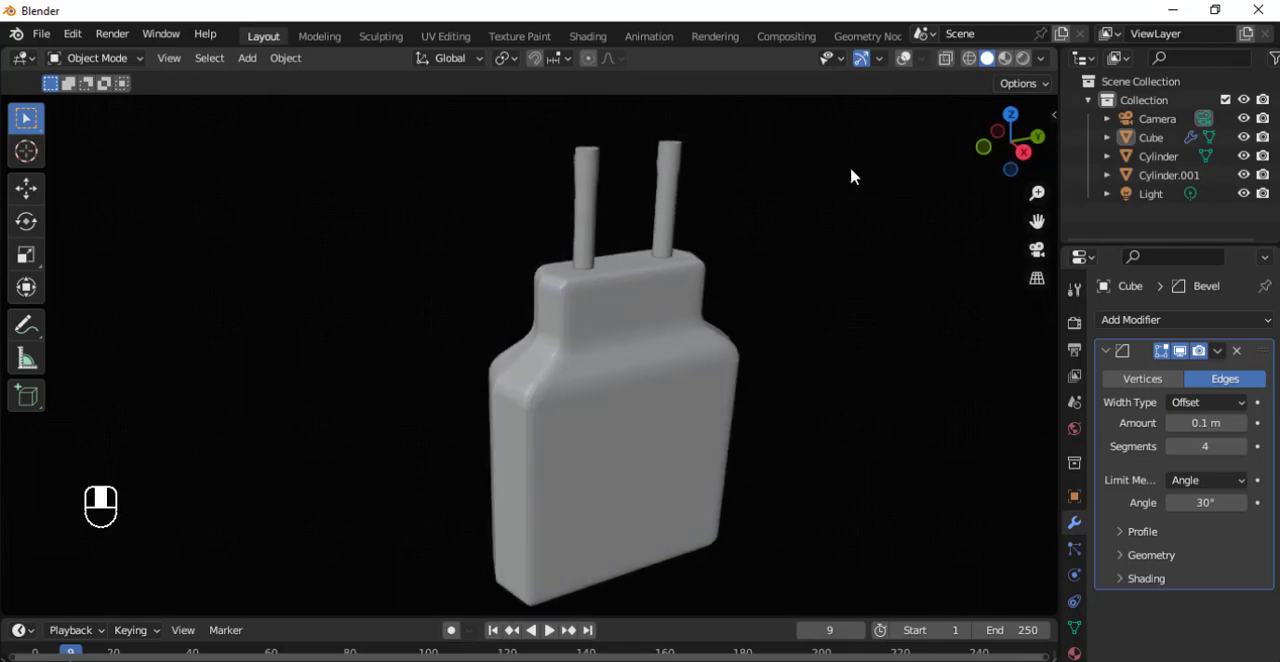
pyautogui.click(1006, 59)
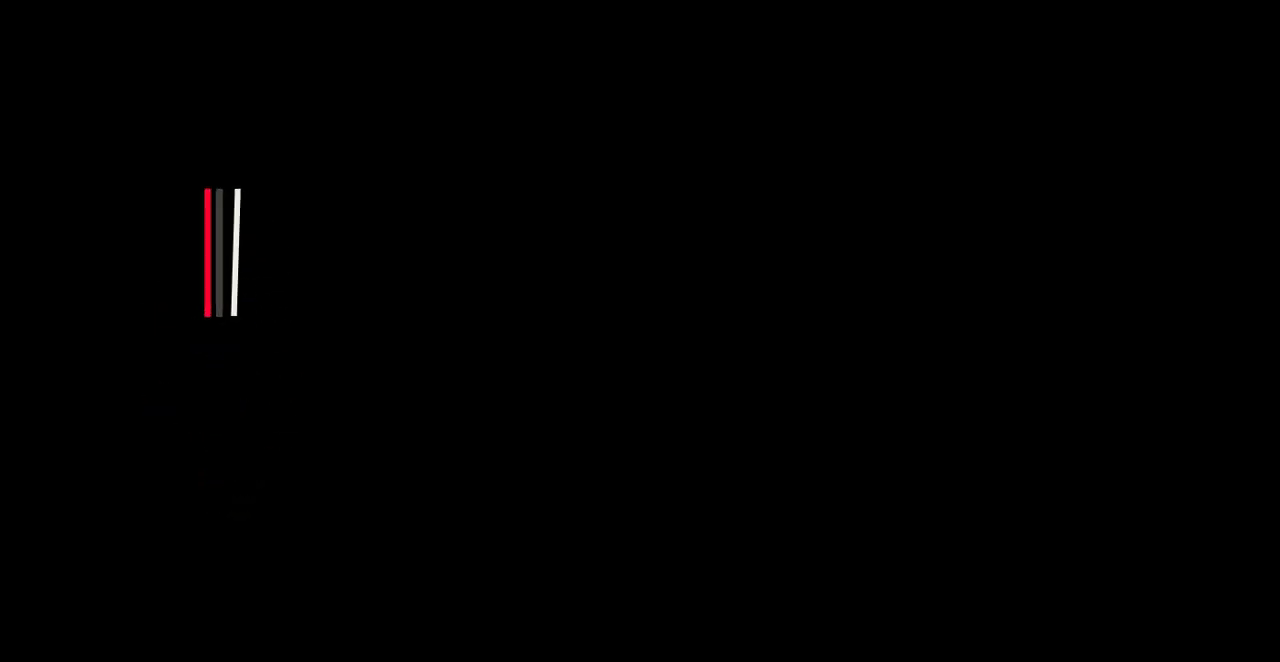